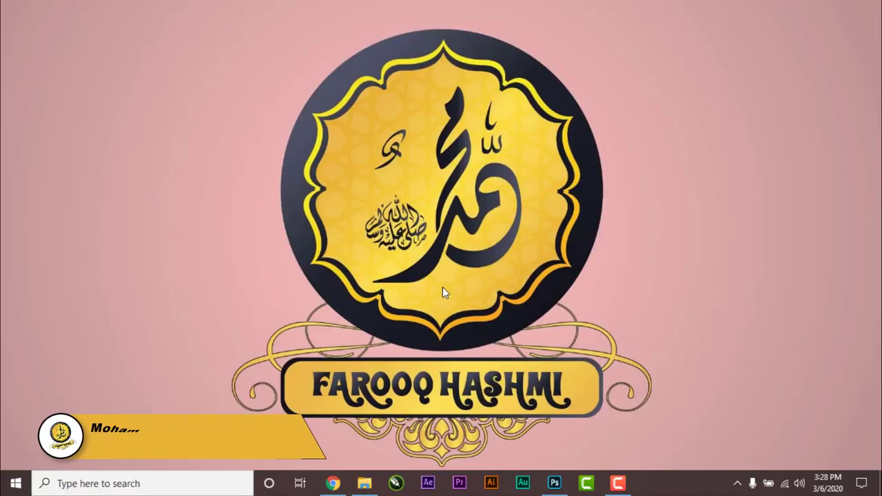
Restore Photoshop and zoom into the turbaned man's portrait, 136236.jpg
click(554, 487)
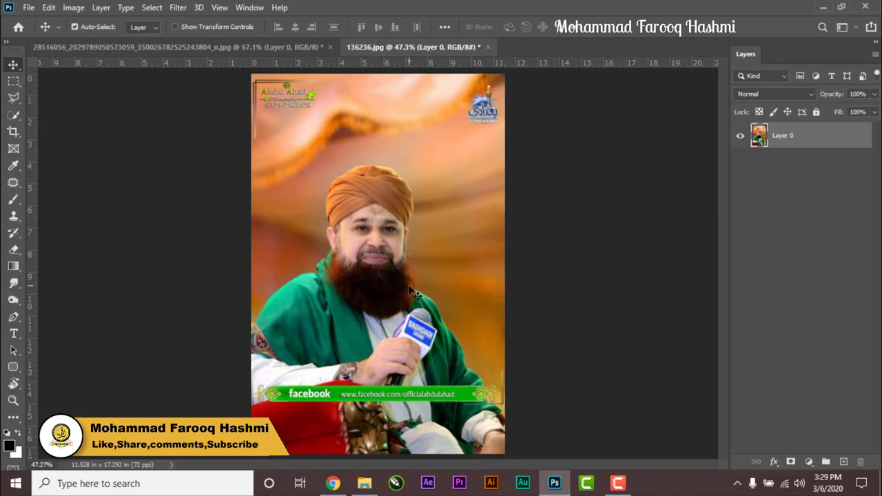
scroll(407, 293, up, 1)
scroll(375, 276, up, 1)
scroll(376, 276, up, 1)
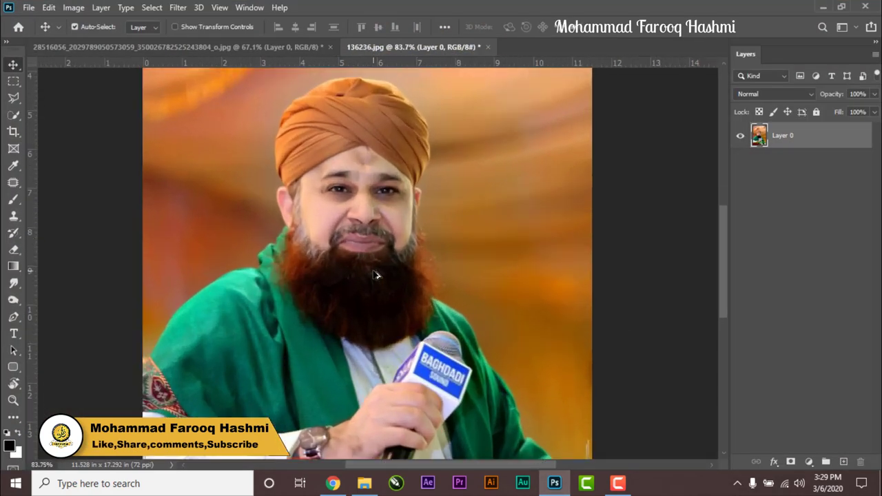
scroll(369, 219, down, 1)
scroll(423, 262, up, 1)
scroll(423, 262, down, 1)
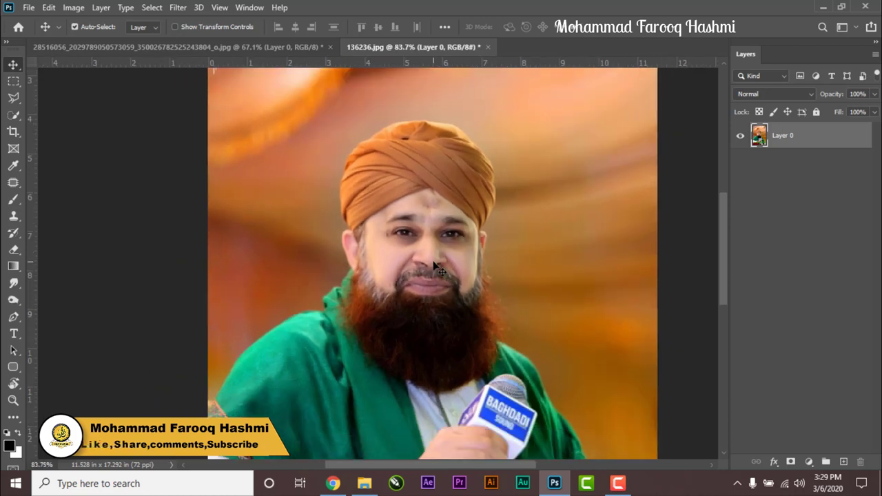
scroll(435, 266, up, 1)
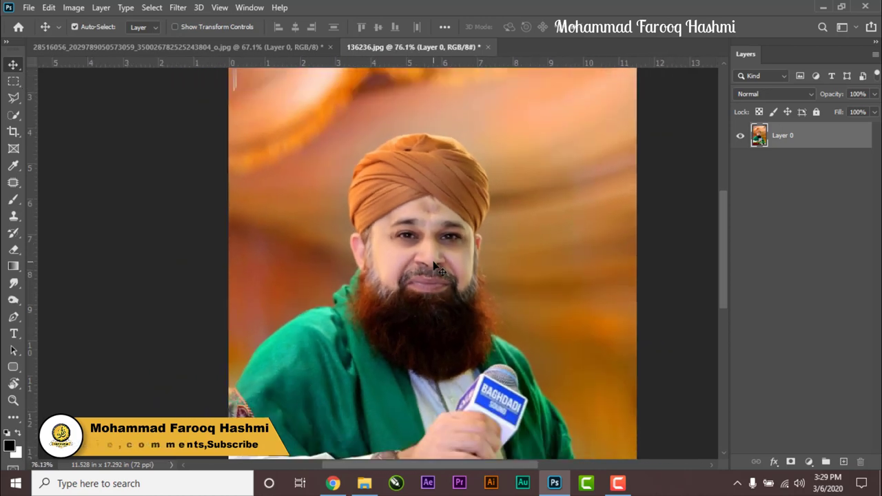
Paint a Quick Selection over the man, from turban down to green shawl, with an enlarged brush
click(13, 116)
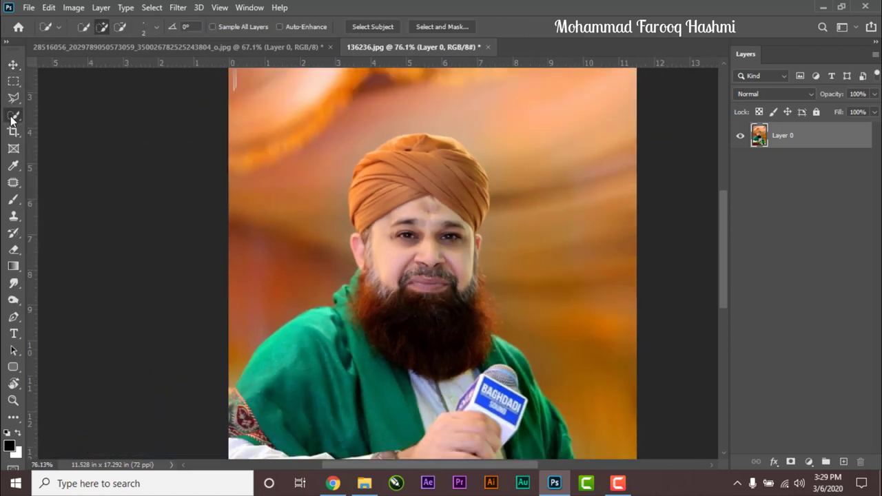
alt+right_click(404, 172)
alt+right_click(404, 178)
mouse_move(427, 170)
mouse_down()
mouse_move(419, 285)
mouse_move(395, 354)
mouse_move(305, 407)
mouse_move(503, 372)
mouse_up()
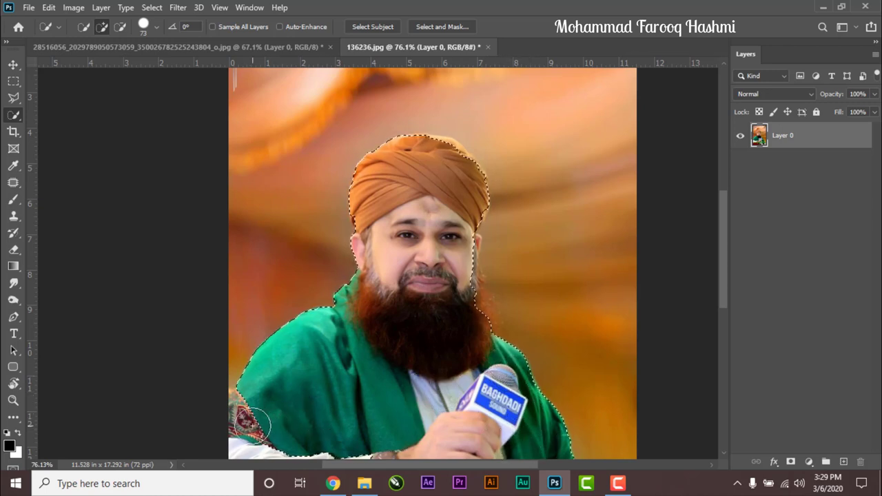
scroll(294, 407, down, 5)
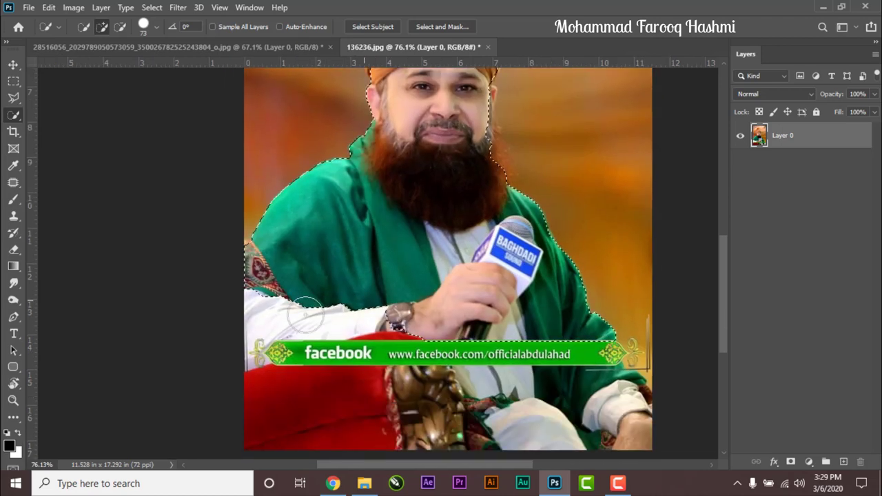
scroll(400, 227, up, 1)
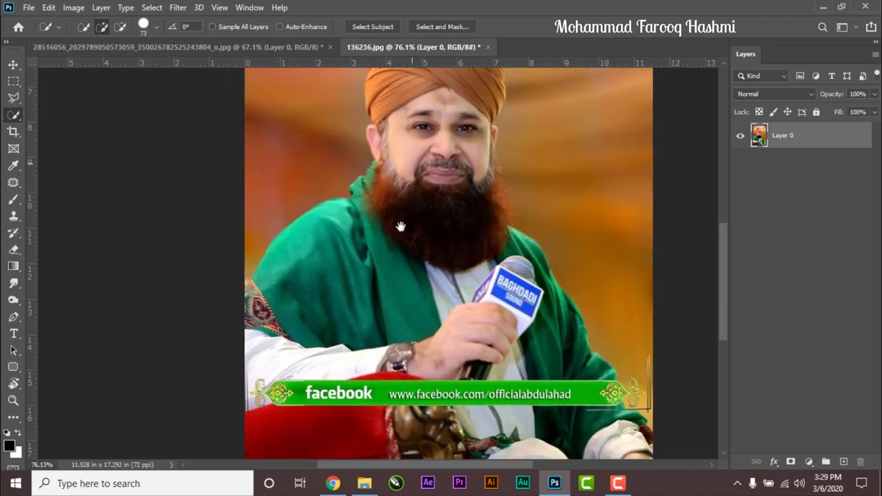
scroll(417, 250, up, 2)
scroll(417, 251, right, 2)
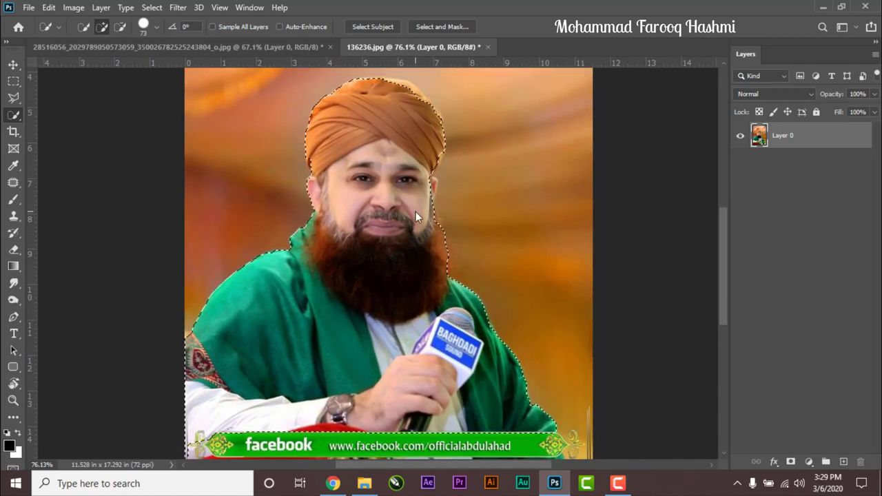
alt+scroll(420, 210, up, 3)
Refine the selection along the turban's top and right edges, then shrink the brush to 6 px
key(bracketleft)
key(bracketleft)
key(bracketleft)
alt+drag(432, 169, 390, 173)
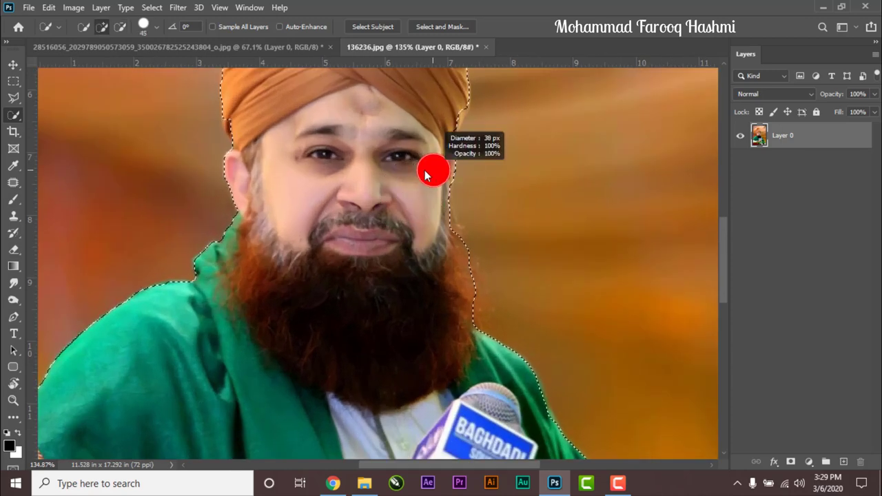
scroll(256, 149, up, 3)
scroll(255, 149, right, 1)
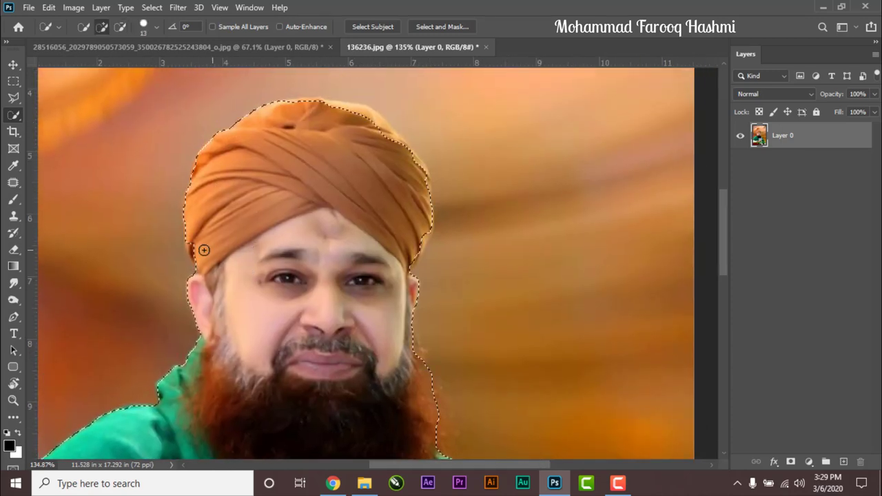
drag(205, 160, 305, 106)
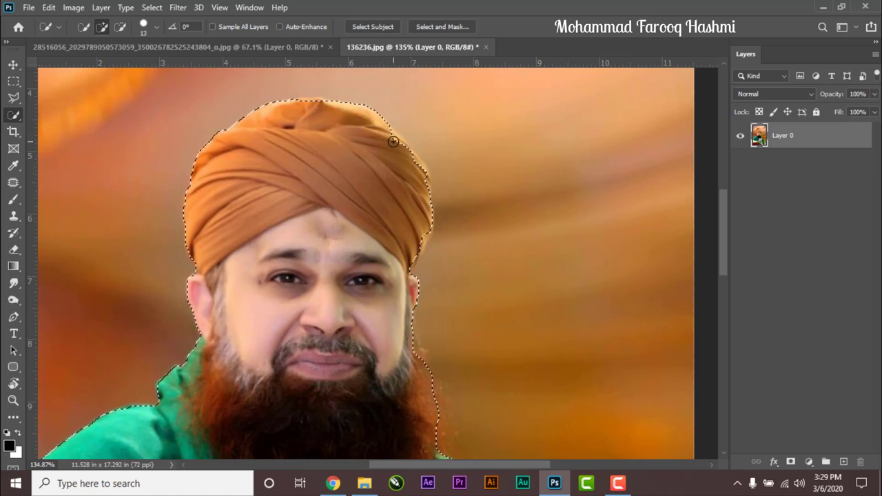
mouse_move(393, 141)
mouse_down()
mouse_move(423, 180)
mouse_move(399, 264)
mouse_up()
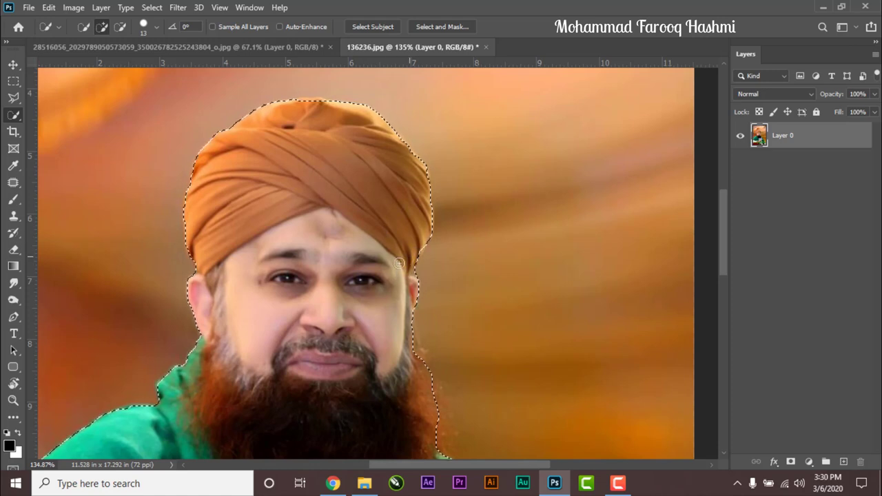
scroll(399, 263, up, 1)
scroll(399, 269, up, 1)
scroll(400, 273, up, 1)
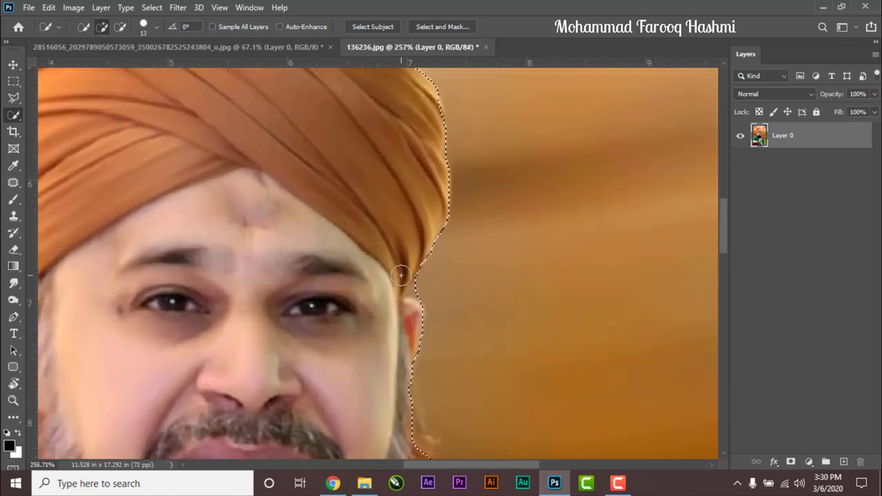
alt+right_click(406, 286)
alt+right_click(417, 289)
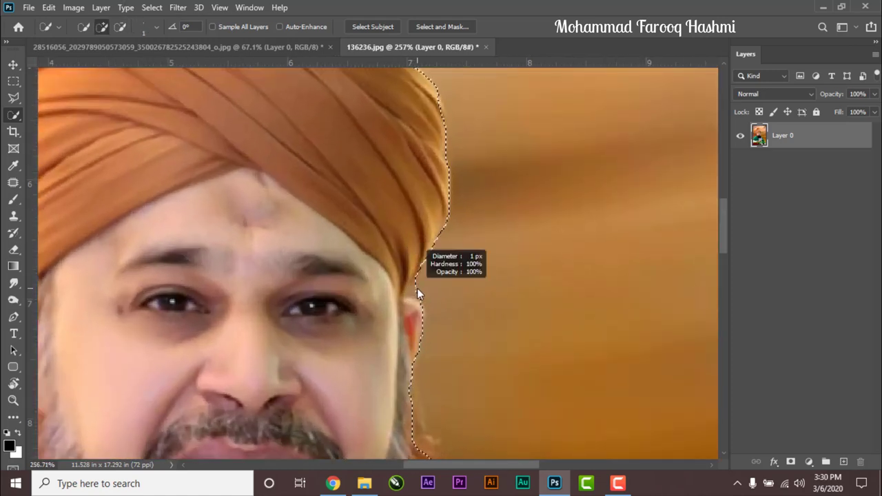
alt+right_click(417, 290)
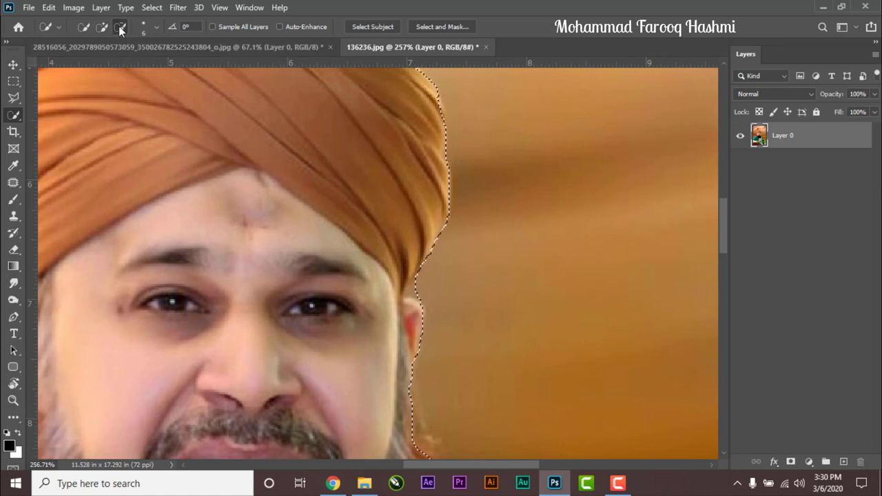
Subtract the background beside the man's ear from the selection using a small brush
click(118, 26)
click(414, 293)
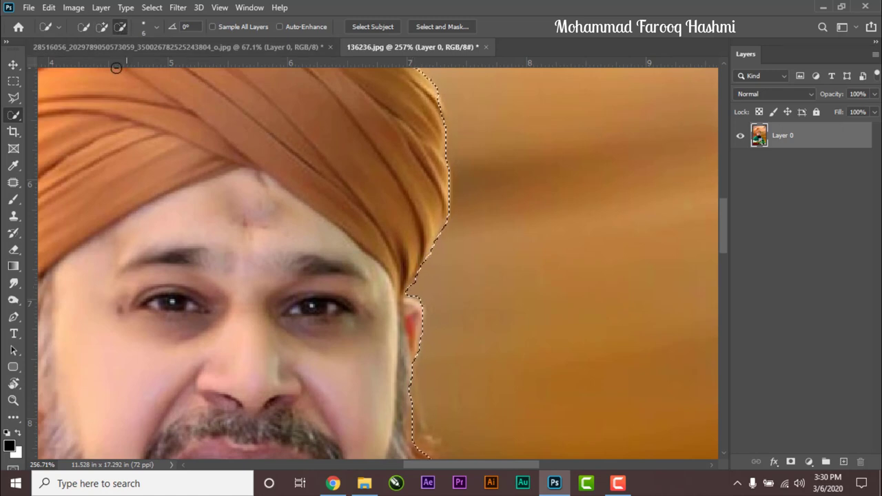
scroll(360, 262, down, 5)
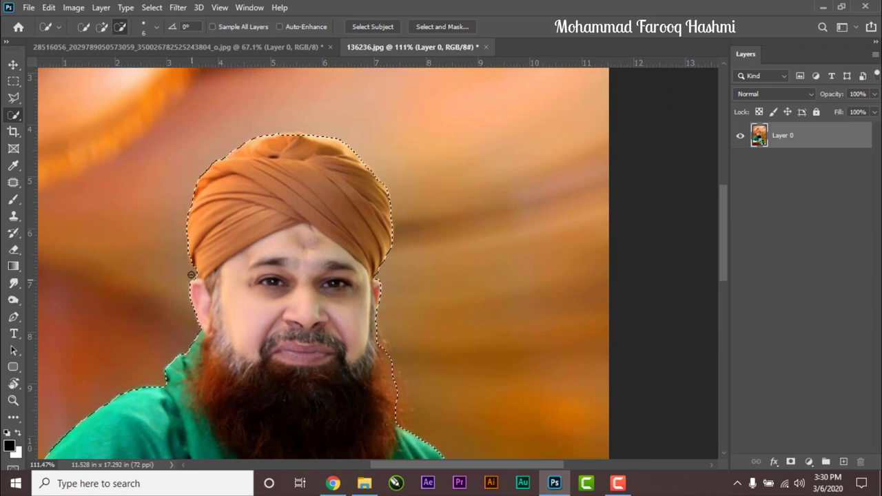
scroll(192, 274, up, 3)
scroll(197, 268, up, 2)
alt+right_click(208, 287)
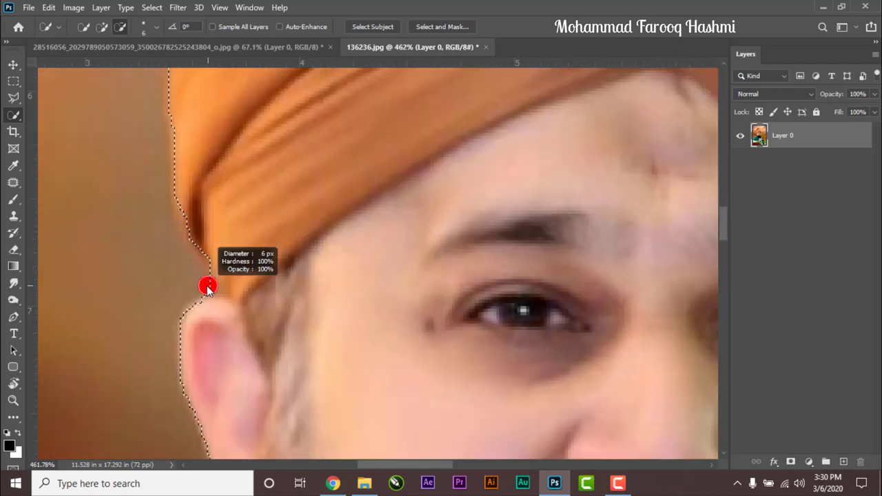
drag(207, 287, 211, 285)
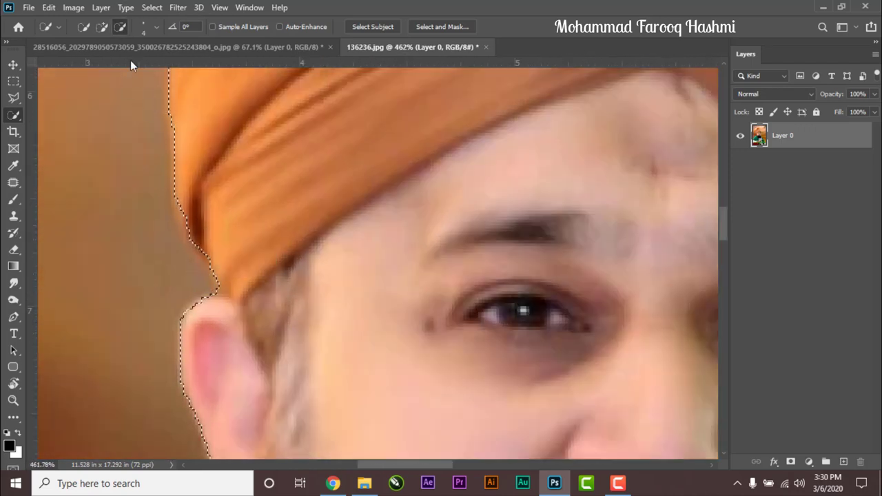
Zoom in and out to check how tightly the selection hugs the ear, turban and beard
scroll(348, 140, down, 4)
scroll(349, 140, down, 2)
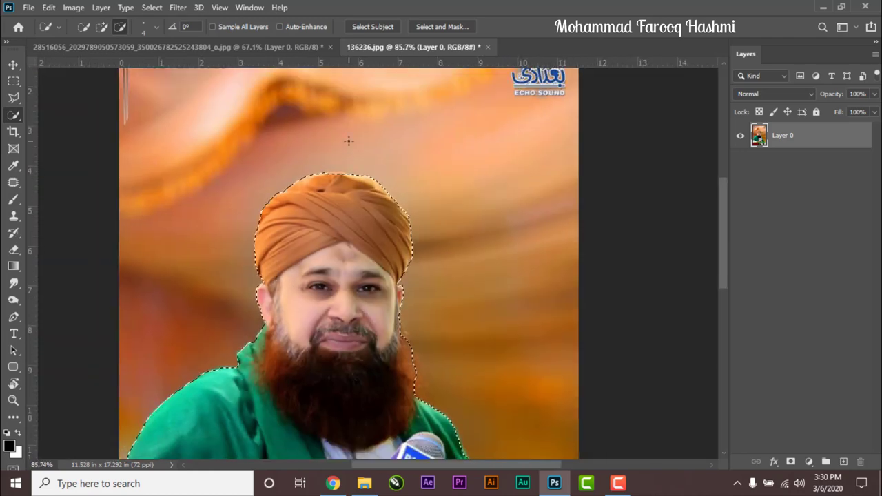
scroll(349, 141, up, 3)
scroll(348, 144, up, 1)
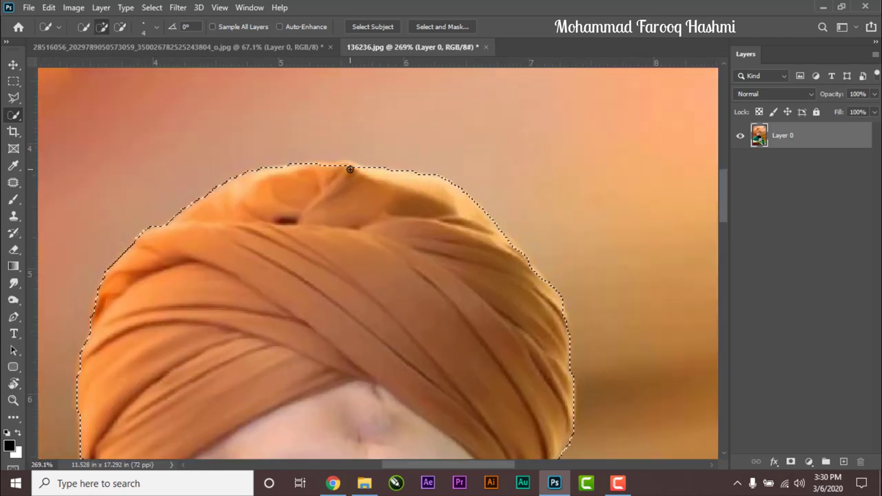
scroll(366, 207, down, 3)
scroll(391, 281, down, 1)
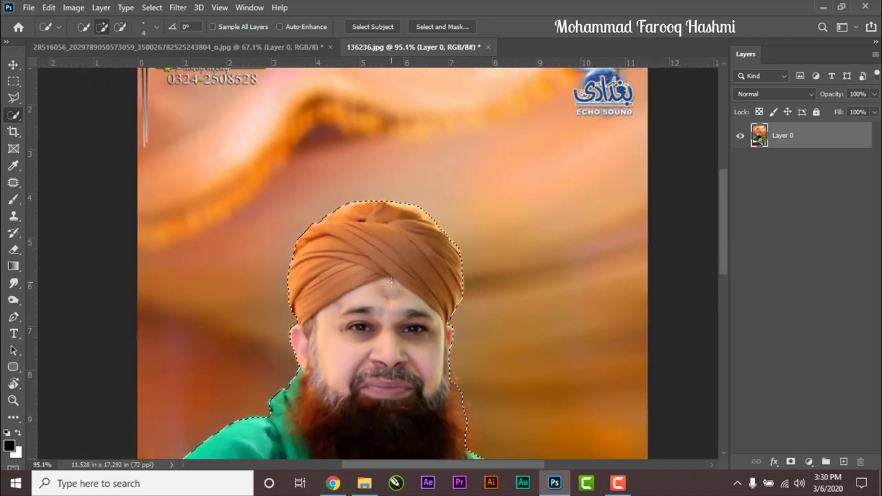
scroll(391, 281, up, 1)
scroll(414, 319, up, 1)
scroll(402, 246, up, 1)
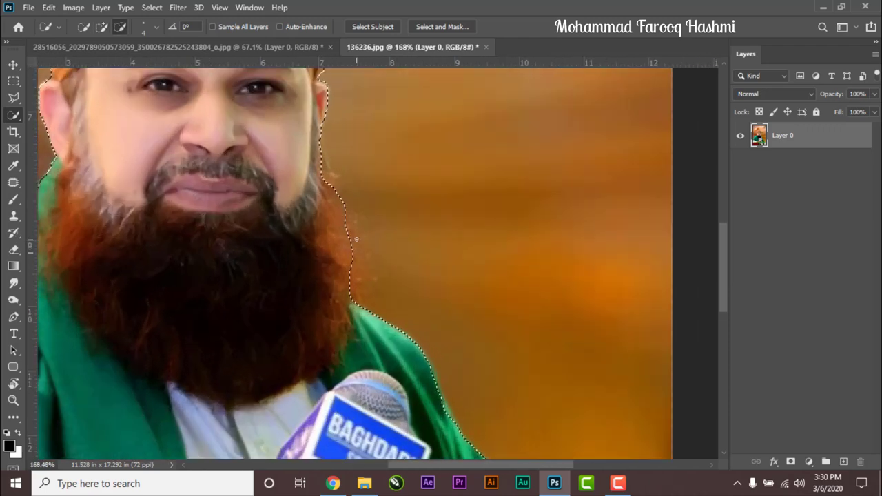
scroll(357, 239, down, 2)
scroll(356, 239, up, 2)
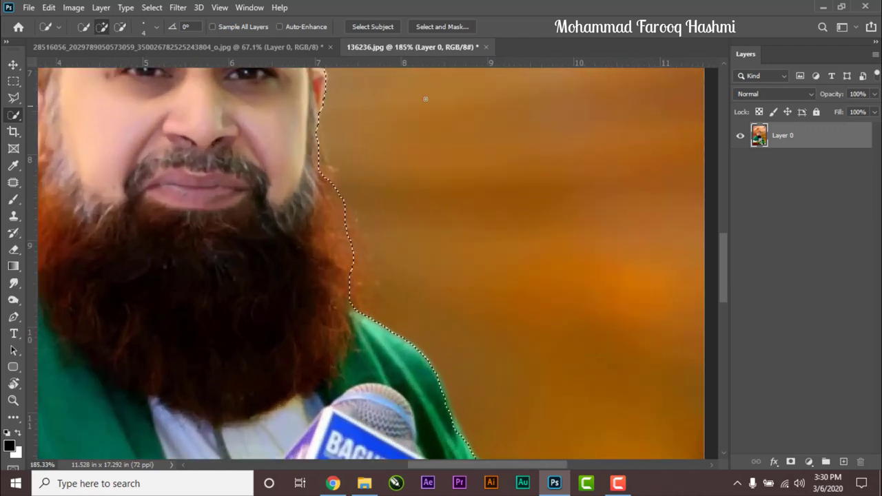
Refine the man's selection edges in Select and Mask with an enlarged Refine Edge brush
click(436, 27)
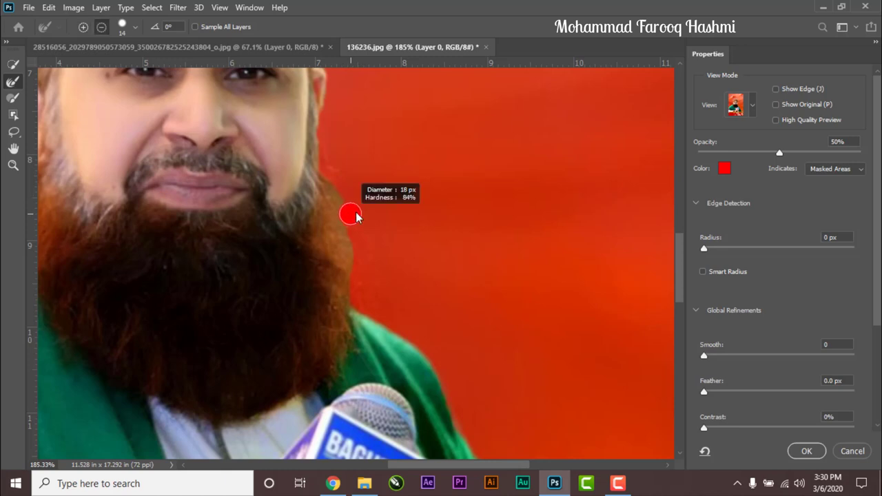
drag(352, 216, 188, 114)
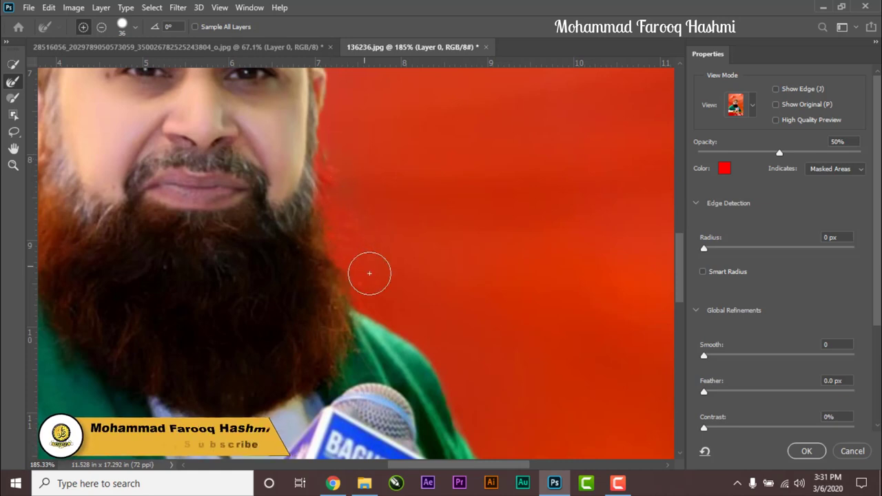
scroll(421, 225, down, 3)
scroll(421, 225, down, 2)
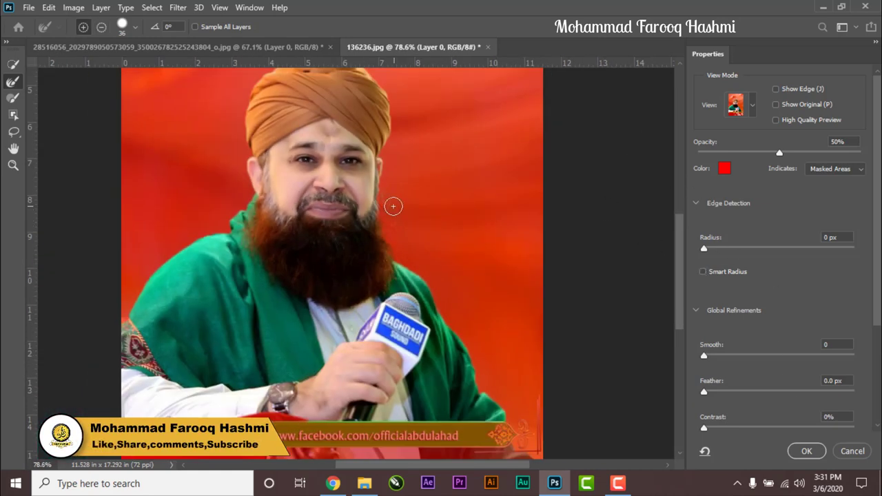
click(806, 452)
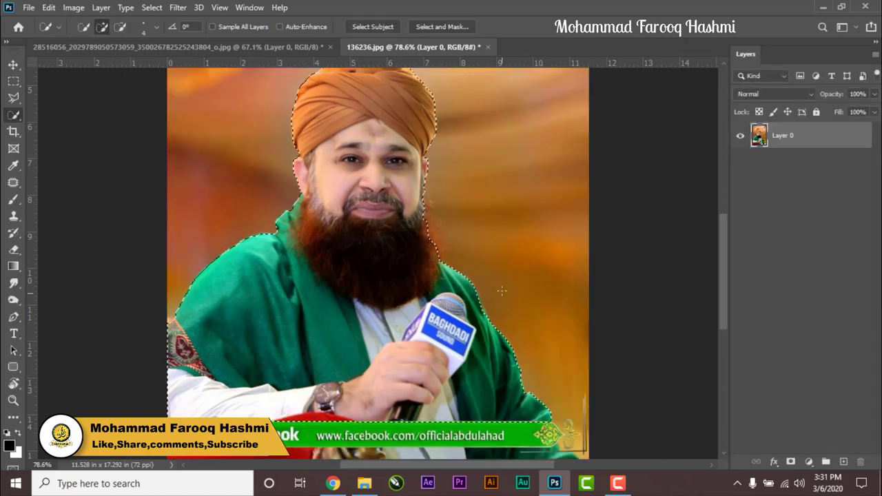
Add a layer mask hiding the orange background so the man stands on transparency
scroll(451, 239, up, 1)
scroll(450, 239, up, 2)
scroll(450, 239, down, 2)
scroll(451, 239, down, 2)
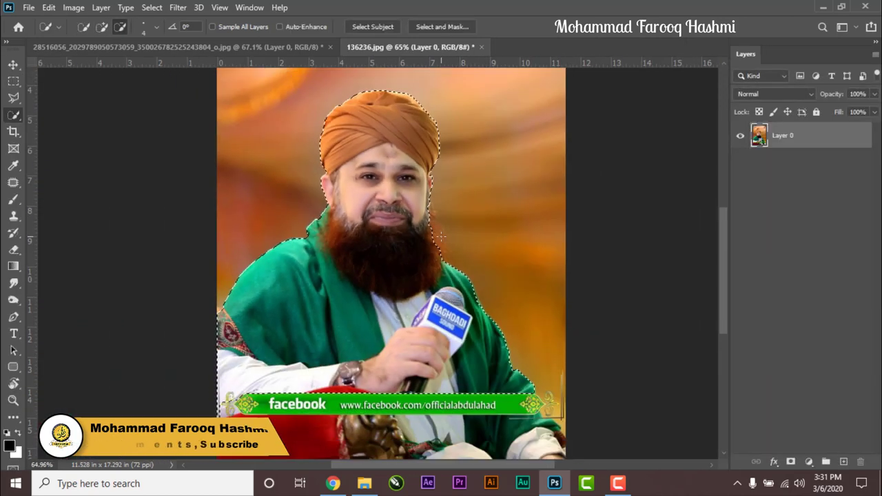
scroll(451, 239, down, 1)
click(790, 462)
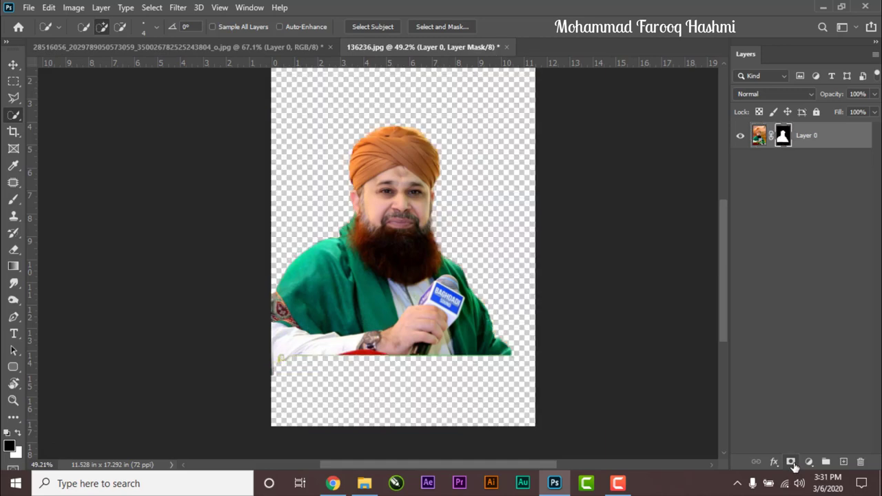
scroll(443, 237, up, 1)
scroll(443, 236, up, 2)
scroll(437, 233, up, 1)
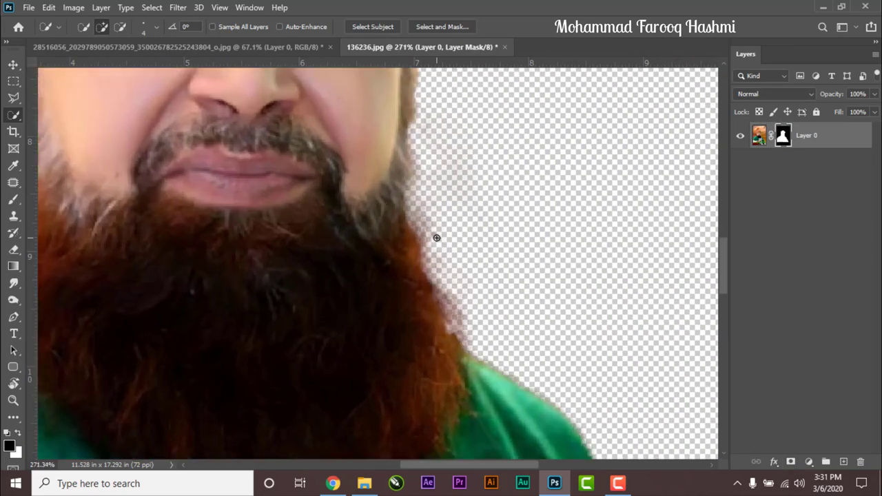
scroll(437, 233, down, 3)
click(16, 66)
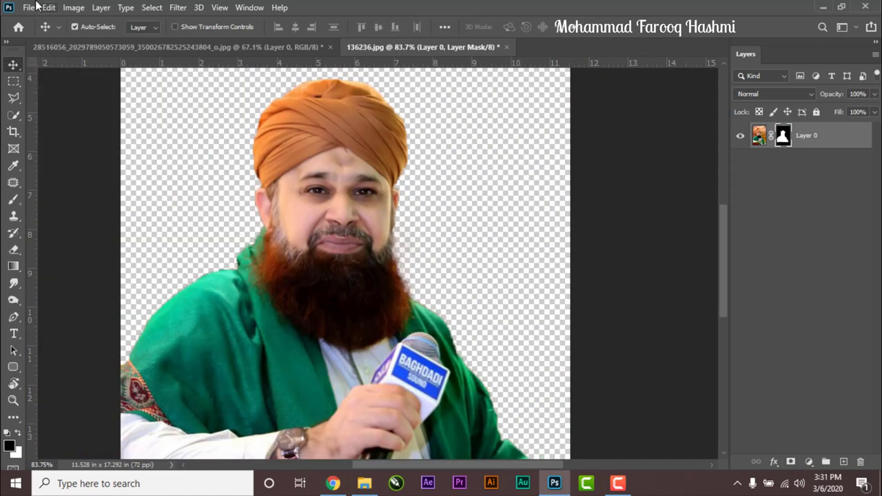
click(28, 7)
Create a blank 1920 × 1080 px, 300 ppi document and unlock its Background layer
click(40, 26)
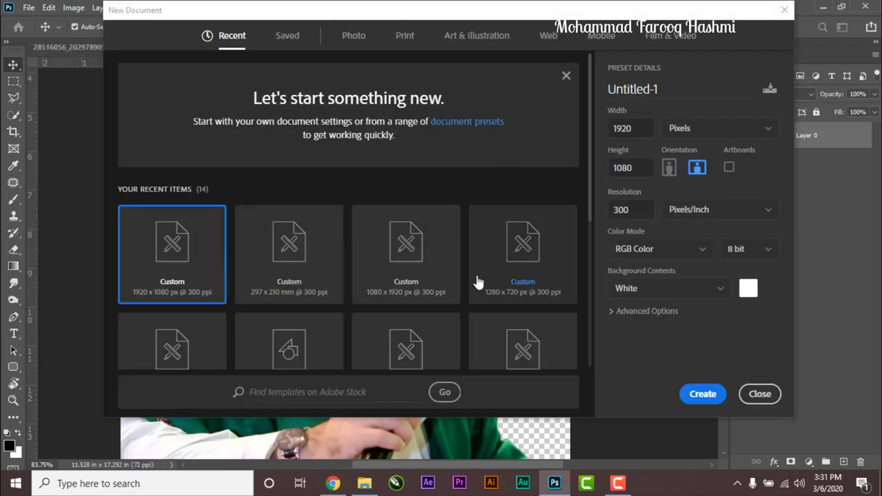
scroll(481, 274, down, 3)
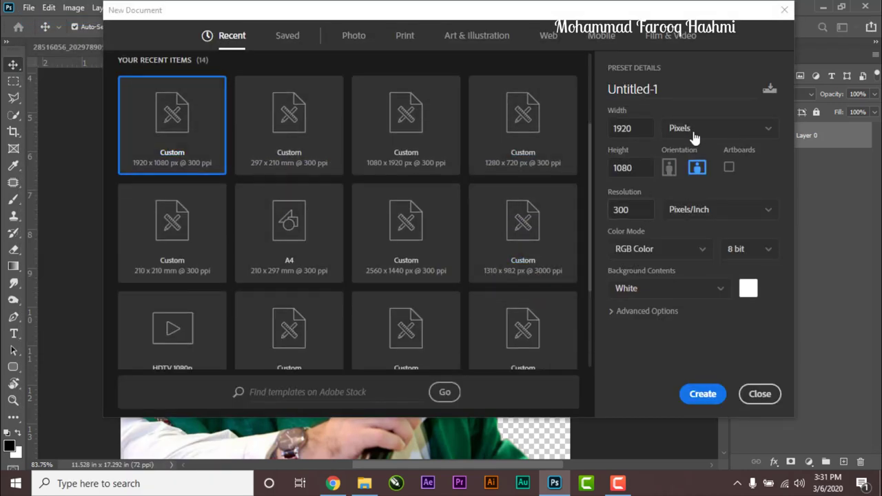
click(700, 396)
click(858, 133)
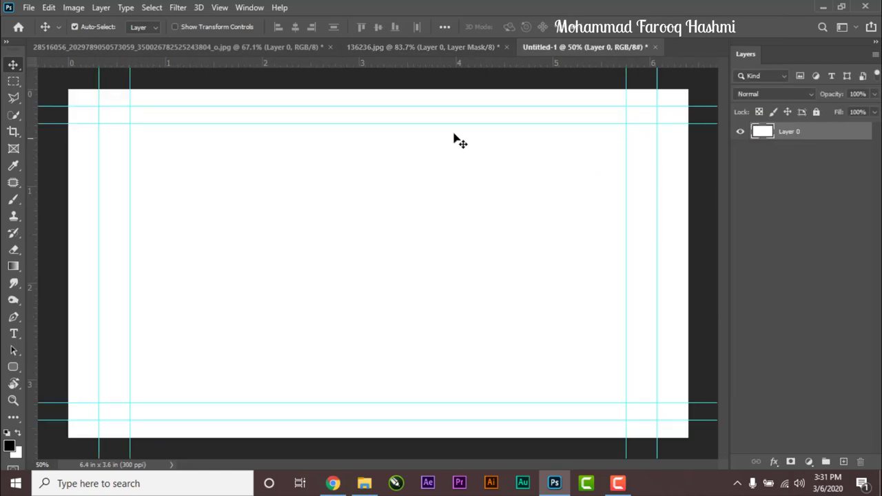
key(ctrl)
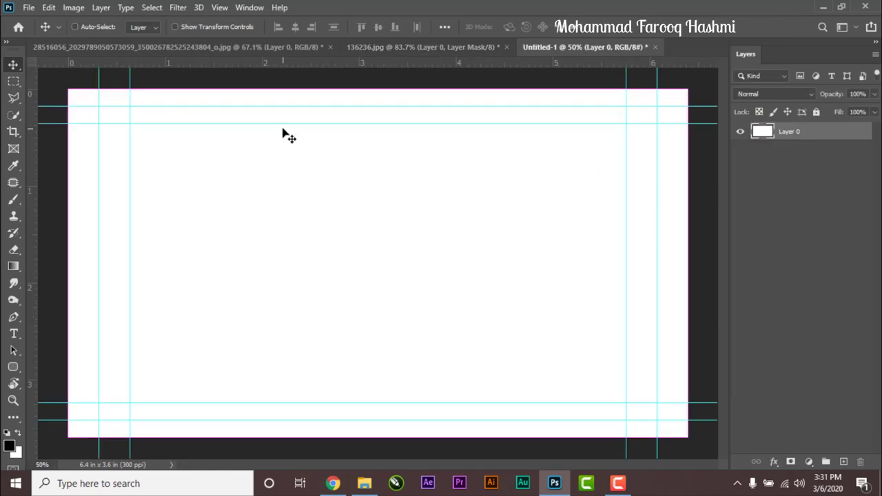
Bring the masked man into Untitled-1 as a smart object, enlarged and shifted up-left
click(388, 48)
mouse_move(353, 222)
mouse_down()
mouse_move(560, 49)
mouse_move(400, 245)
mouse_up()
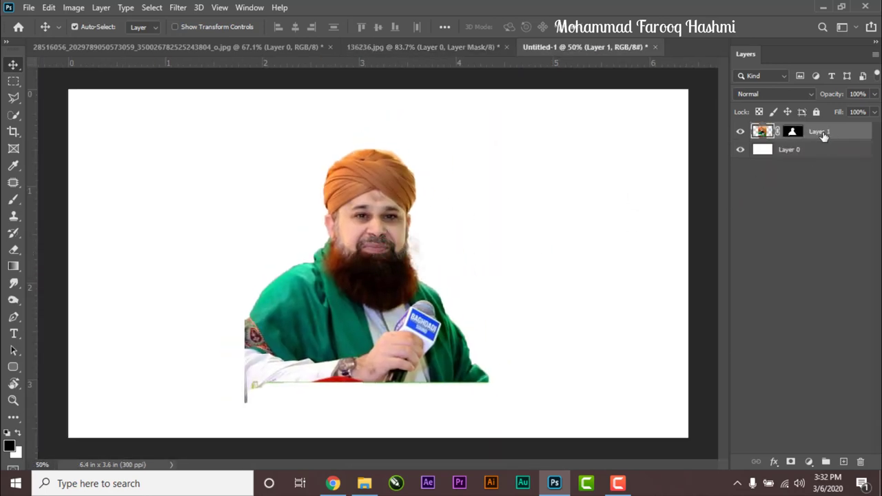
right_click(823, 136)
click(744, 178)
key(ctrl+t)
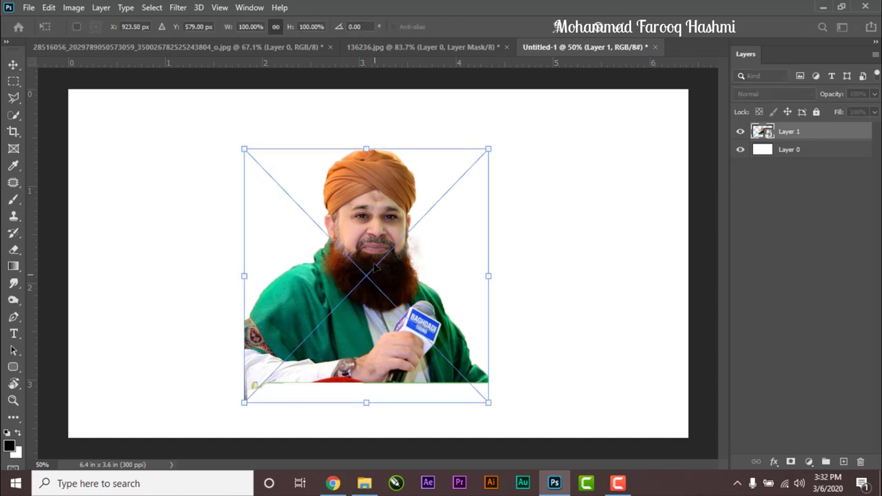
drag(488, 384, 519, 434)
mouse_move(373, 257)
mouse_down()
mouse_move(354, 252)
mouse_move(384, 248)
mouse_move(368, 249)
mouse_up()
key(Return)
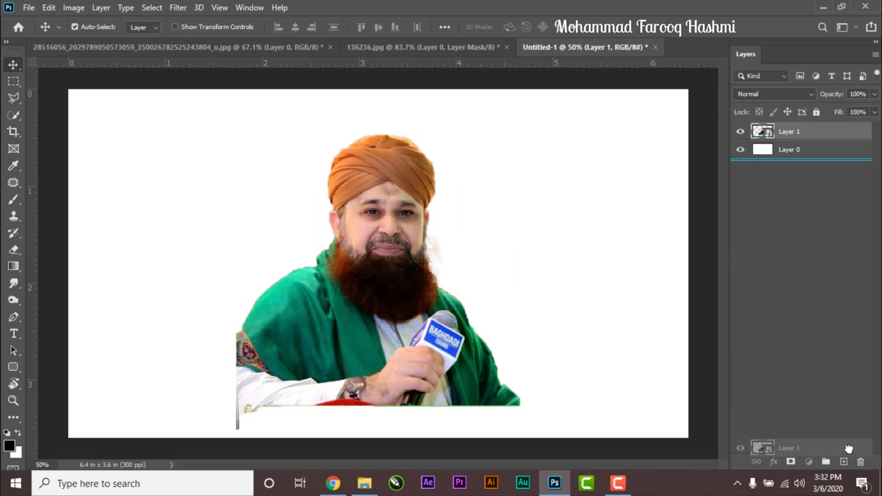
Duplicate Layer 1 and give Layer 1 copy a blank white layer mask
drag(790, 131, 846, 462)
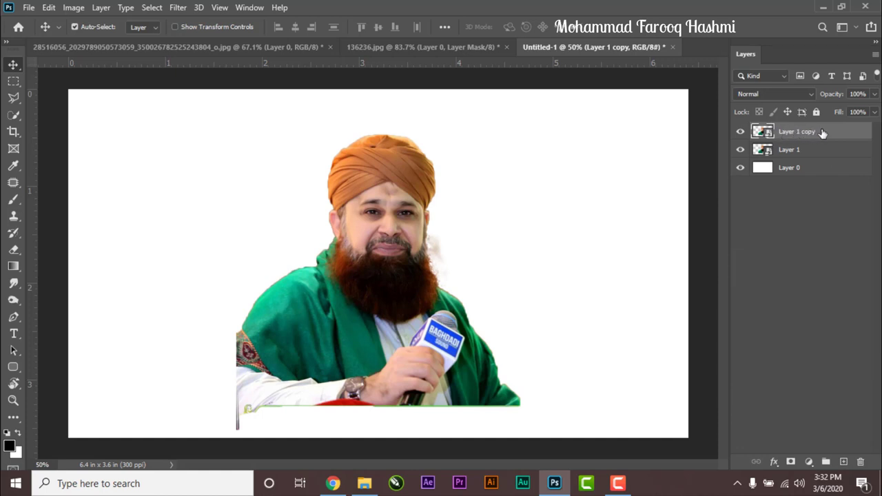
click(741, 132)
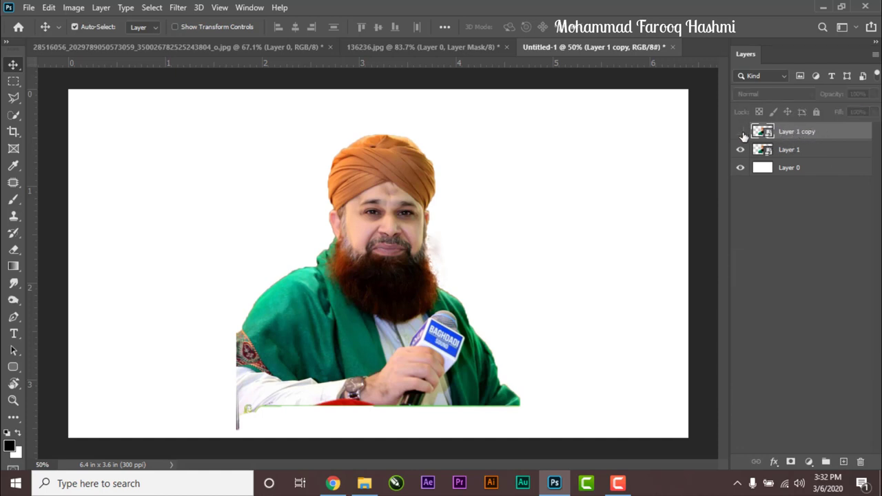
click(741, 133)
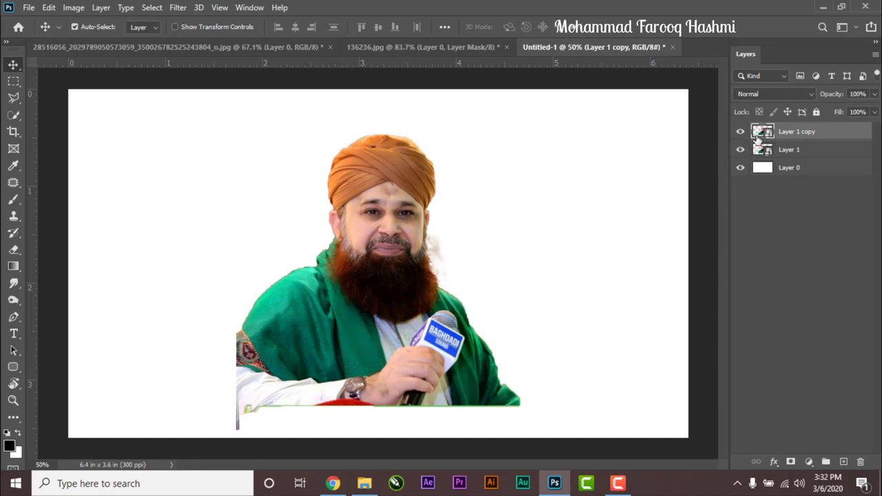
scroll(437, 248, up, 2)
scroll(437, 248, up, 2)
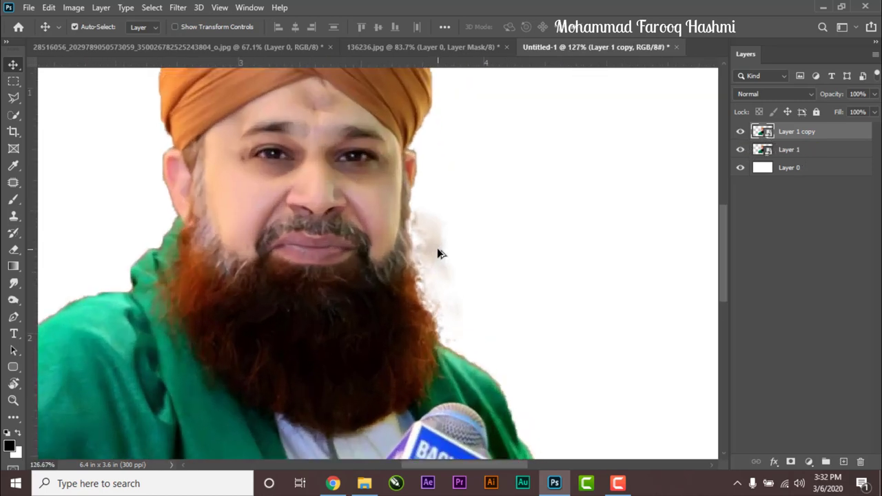
scroll(437, 248, up, 1)
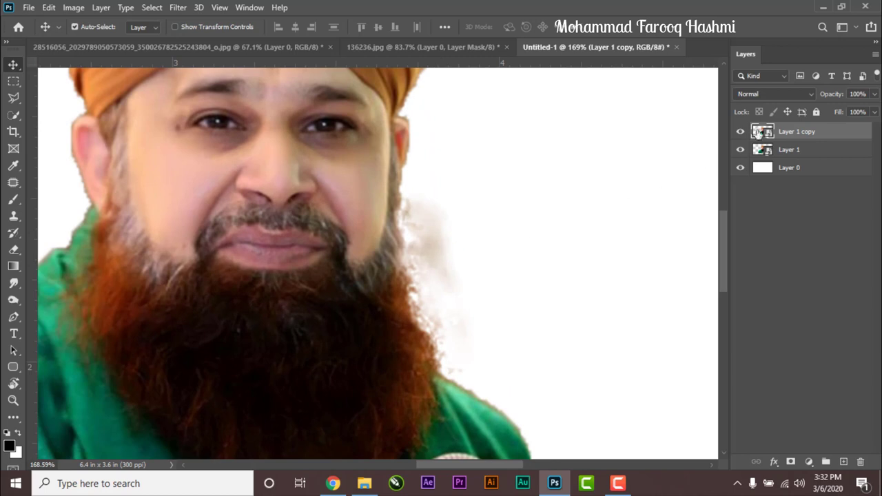
click(792, 463)
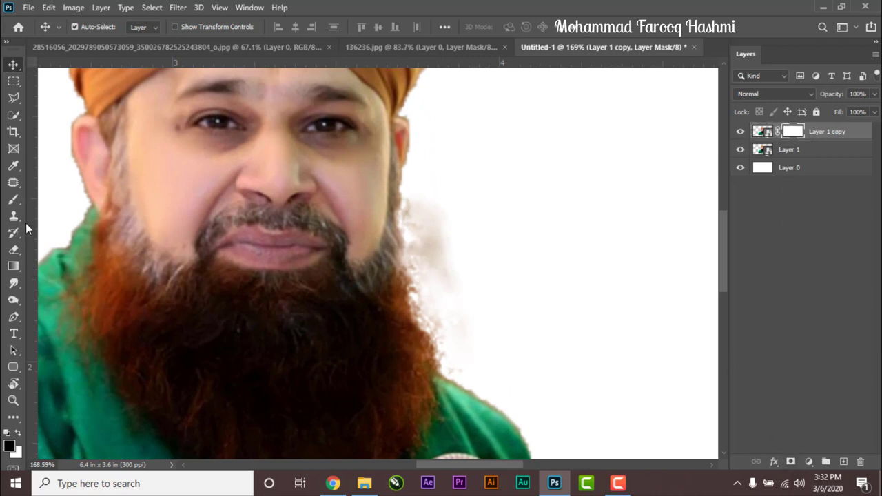
Paint black on Layer 1 copy's mask to clear the grey haze beside the beard
click(13, 199)
mouse_move(473, 211)
mouse_down()
mouse_move(241, 220)
mouse_move(452, 237)
mouse_up()
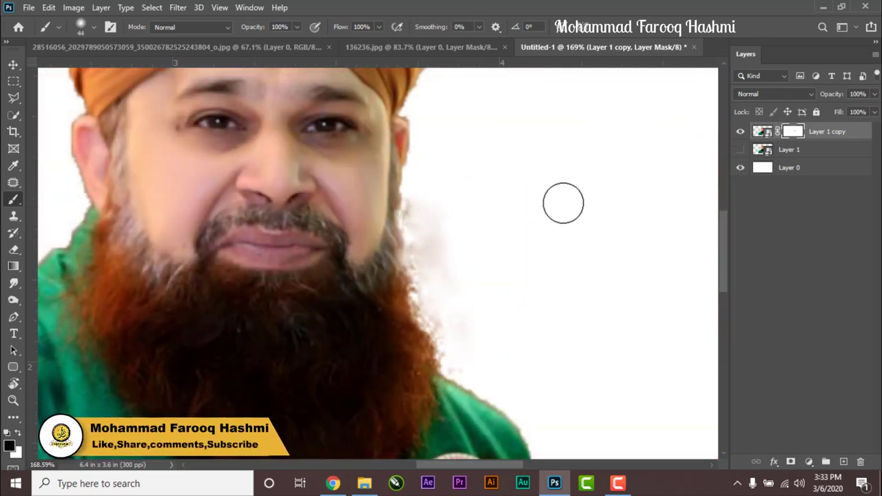
drag(563, 204, 454, 225)
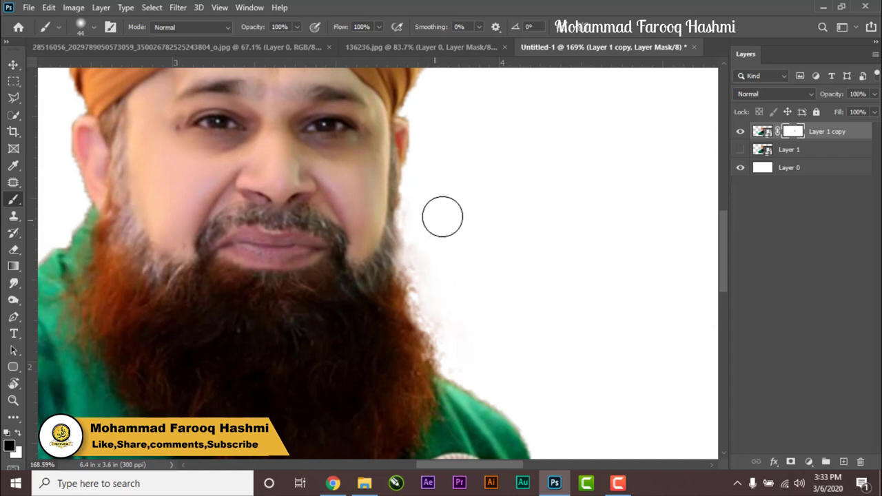
key(v)
scroll(503, 177, down, 3)
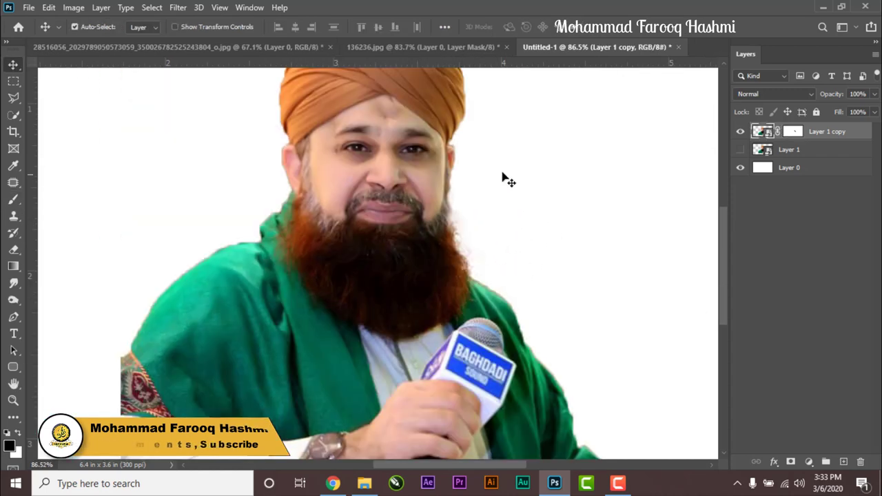
click(153, 8)
mouse_move(192, 226)
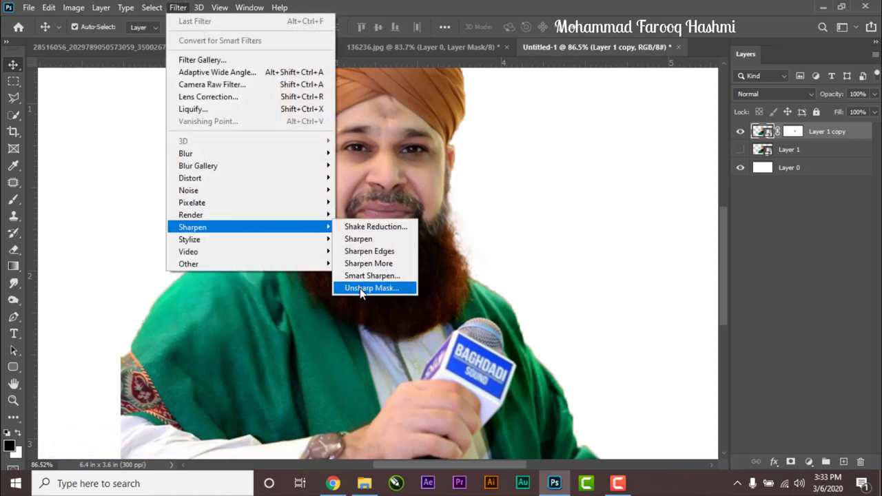
Sharpen the portrait copy with Unsharp Mask at a raised amount
click(359, 289)
click(471, 223)
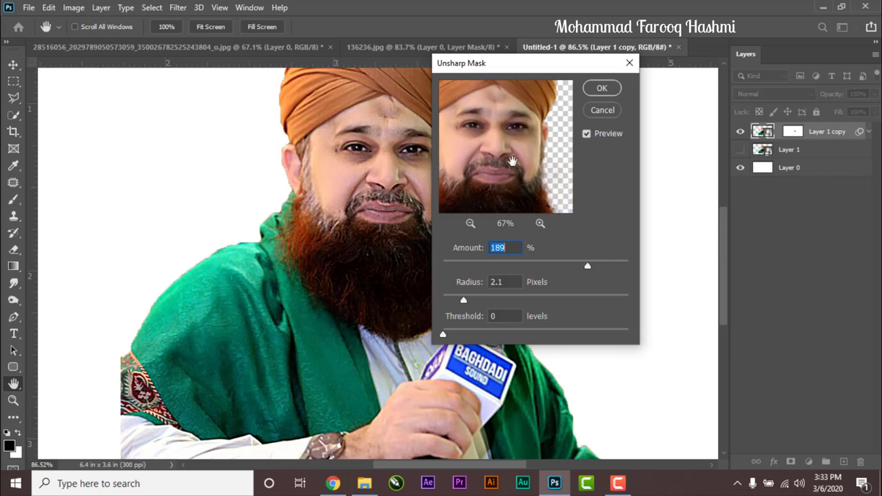
click(470, 223)
click(539, 224)
click(539, 223)
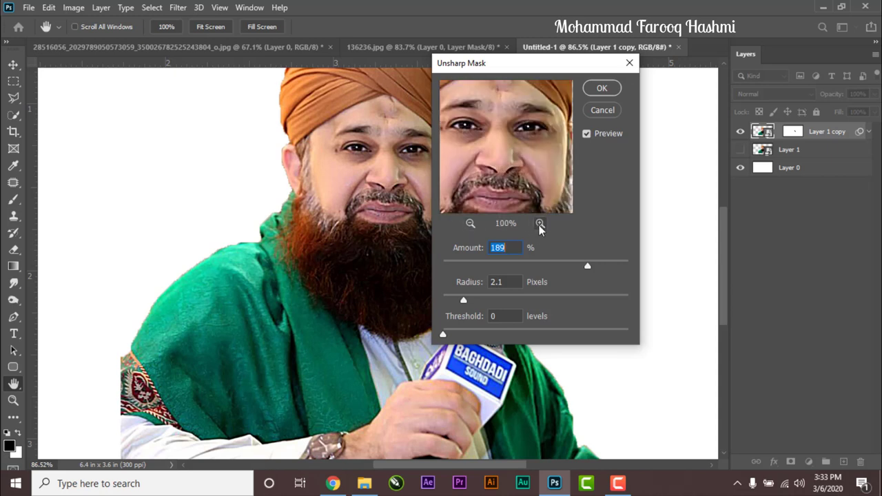
click(540, 223)
drag(514, 196, 476, 198)
click(471, 225)
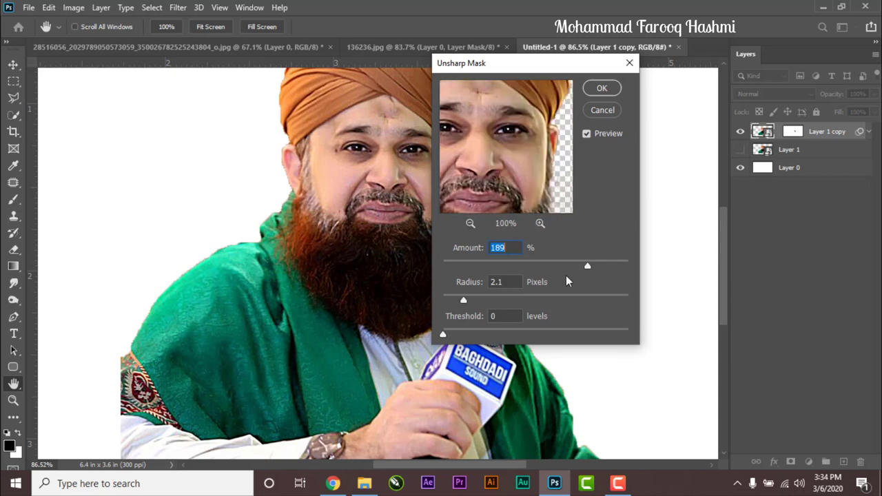
drag(568, 268, 581, 267)
click(601, 89)
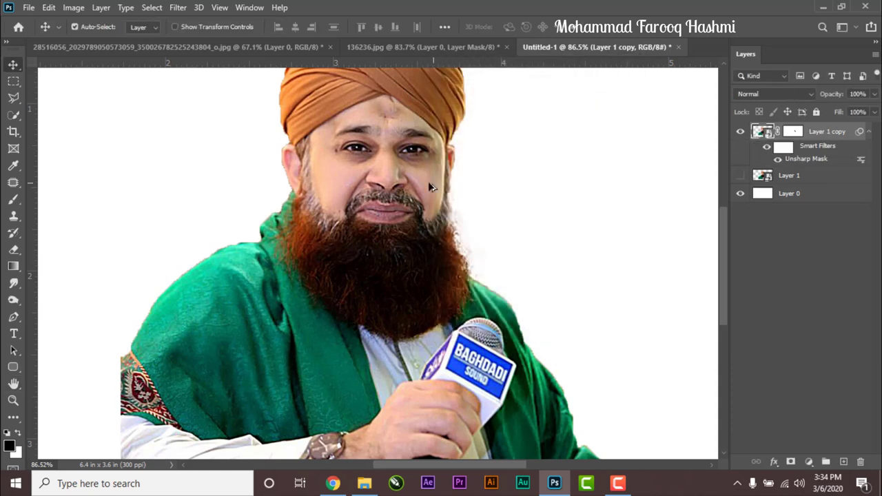
Compare the sharpened layer against Layer 1, then duplicate it as Layer 1 copy 2
scroll(428, 182, up, 3)
scroll(428, 181, down, 3)
scroll(428, 181, up, 4)
click(740, 175)
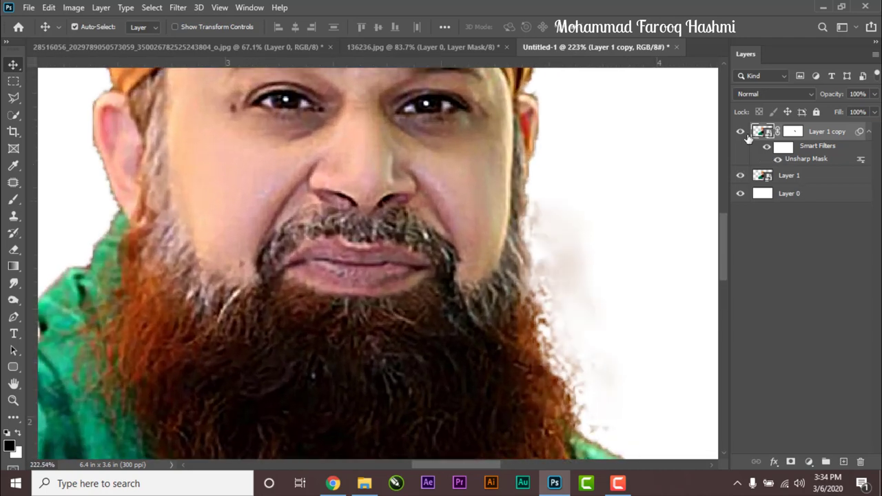
click(741, 132)
click(741, 132)
click(741, 131)
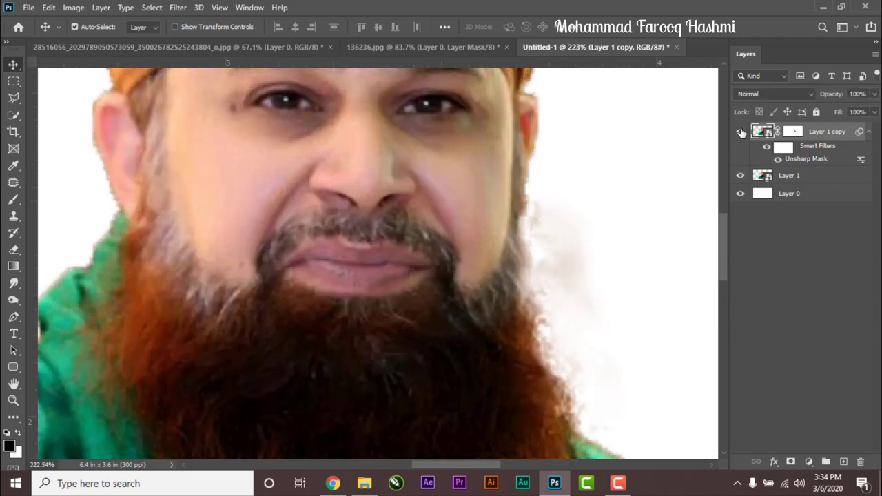
click(741, 132)
click(740, 175)
mouse_move(827, 159)
mouse_down()
mouse_move(853, 467)
mouse_move(844, 461)
mouse_up()
click(741, 176)
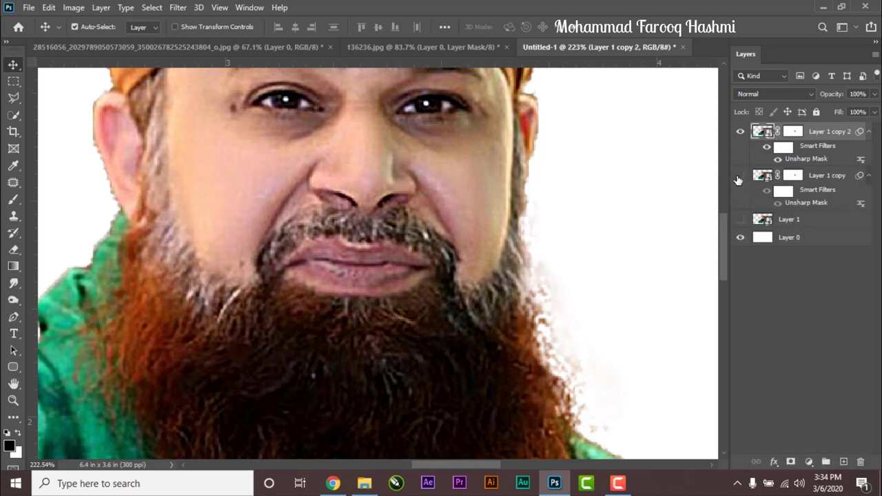
click(739, 177)
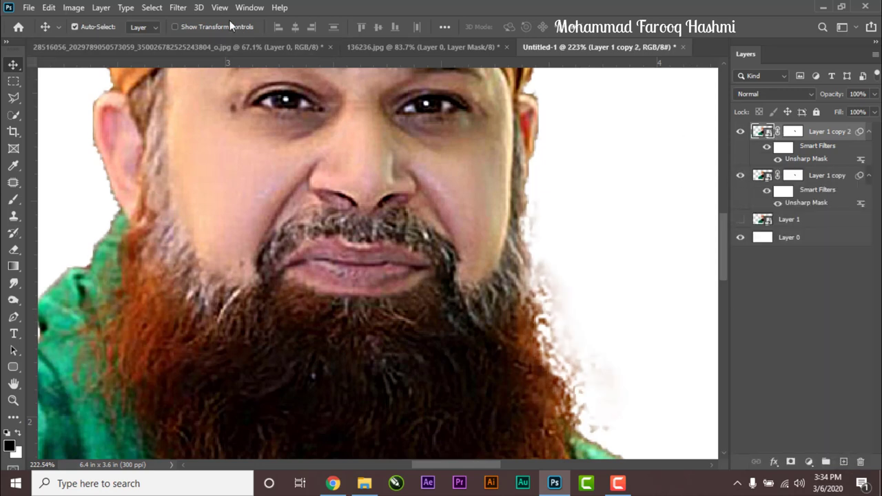
Apply a 5.6 px High Pass filter to Layer 1 copy 2
click(177, 7)
mouse_move(188, 264)
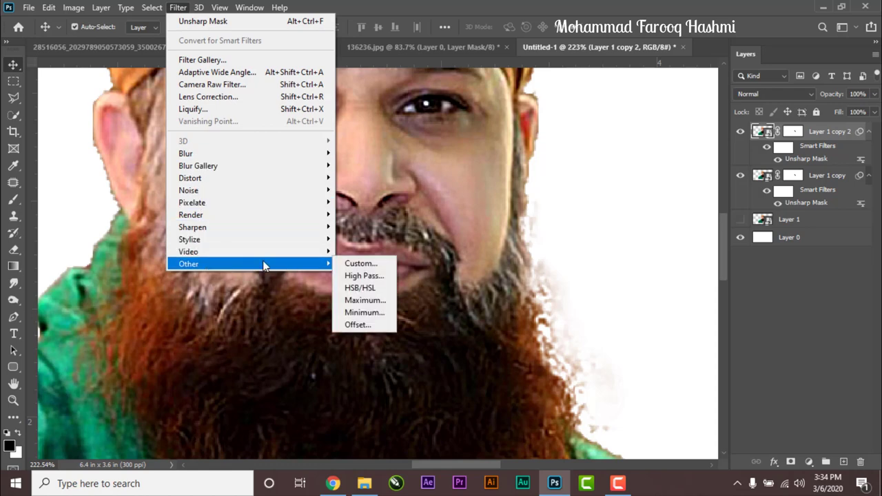
click(366, 276)
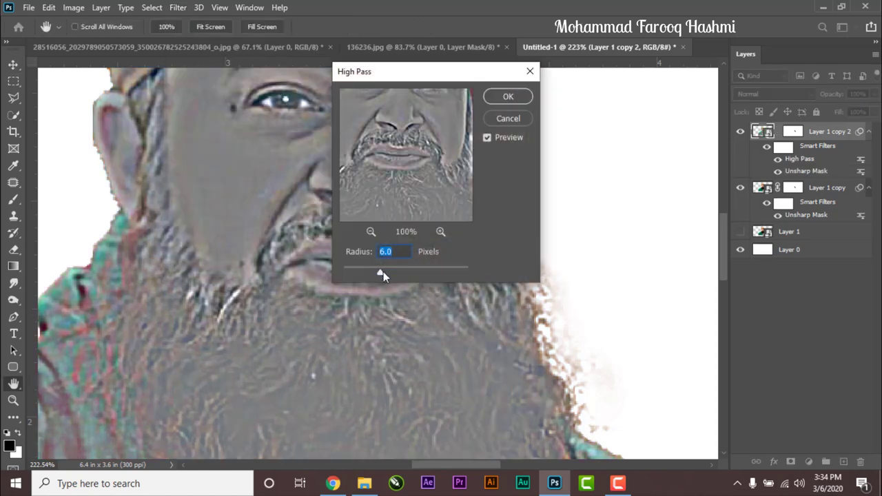
mouse_move(383, 271)
mouse_down()
mouse_move(391, 273)
mouse_move(374, 273)
mouse_up()
drag(374, 274, 375, 273)
click(508, 97)
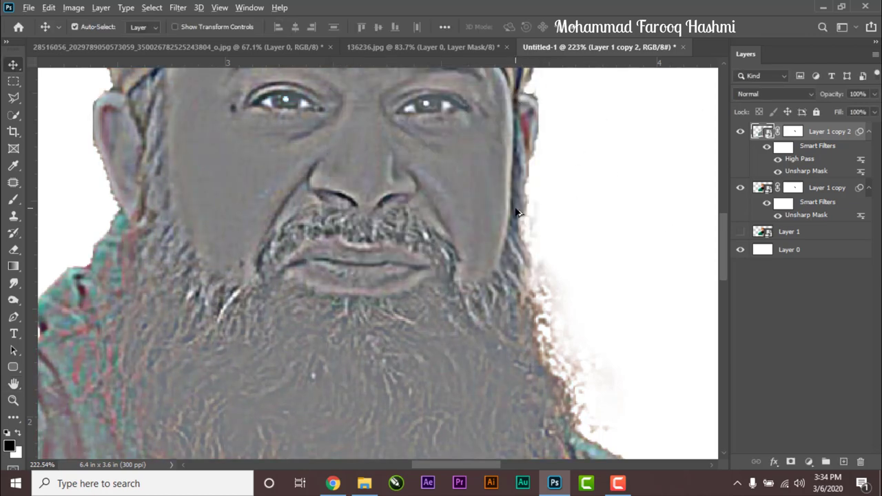
scroll(517, 213, down, 3)
Set Layer 1 copy 2 to Overlay and group it with the other sharpened copy
click(790, 94)
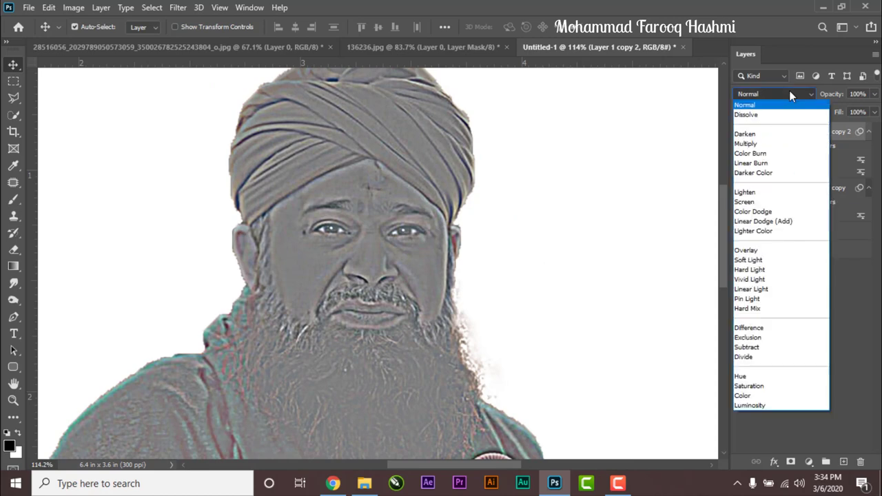
click(761, 253)
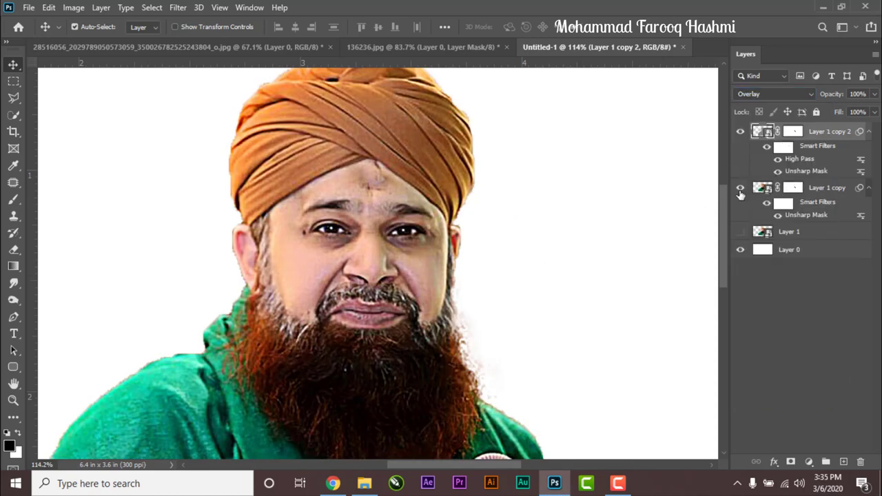
scroll(390, 287, up, 1)
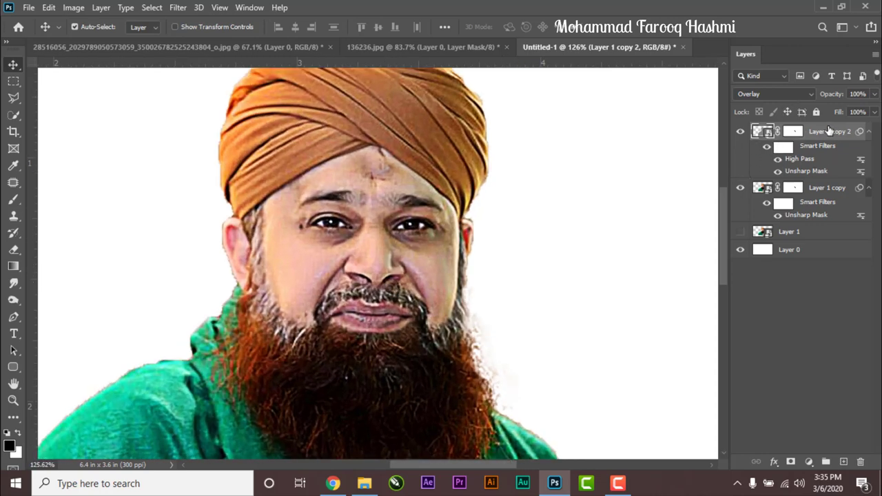
shift+click(822, 188)
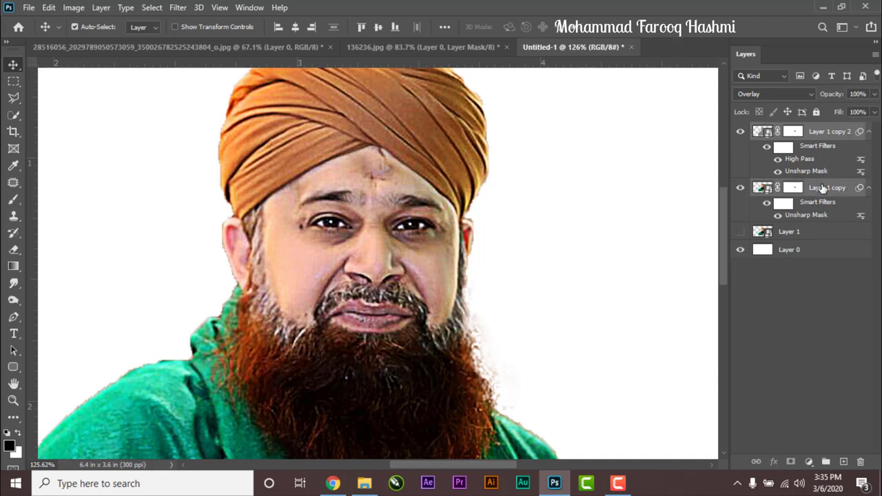
key(ctrl+g)
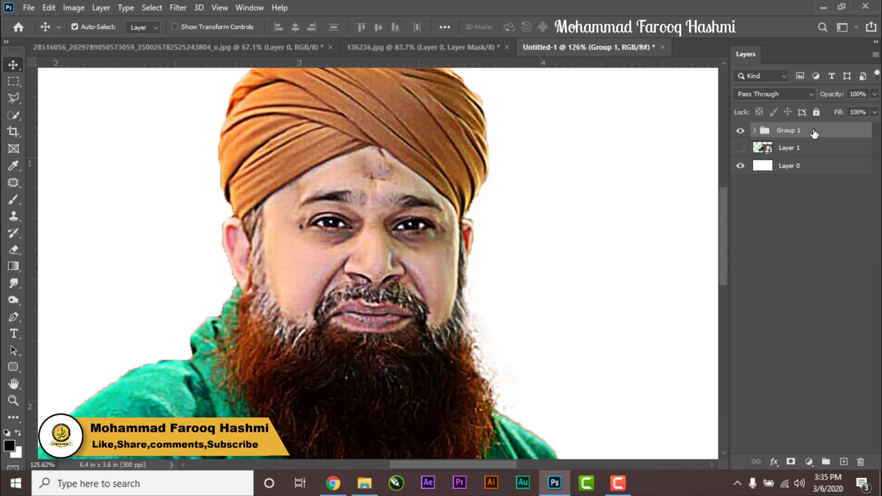
Duplicate Group 1, hide the original, and merge the copy into one layer
drag(814, 133, 844, 462)
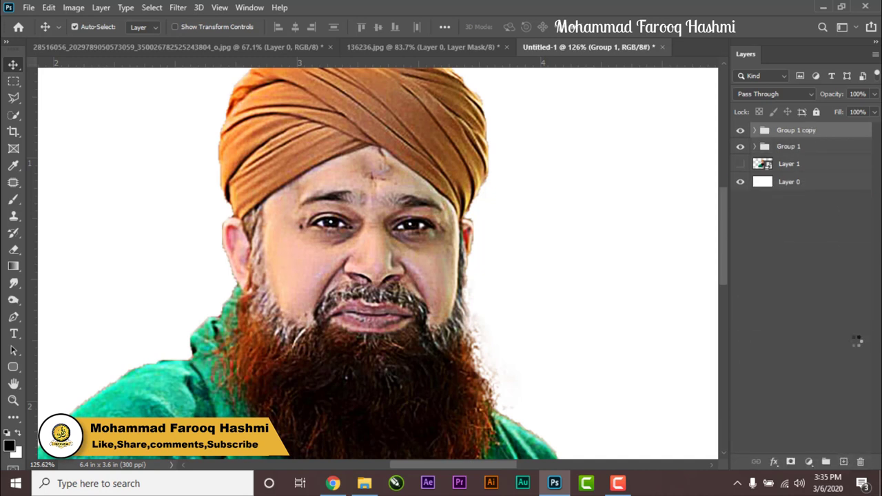
click(741, 147)
click(738, 150)
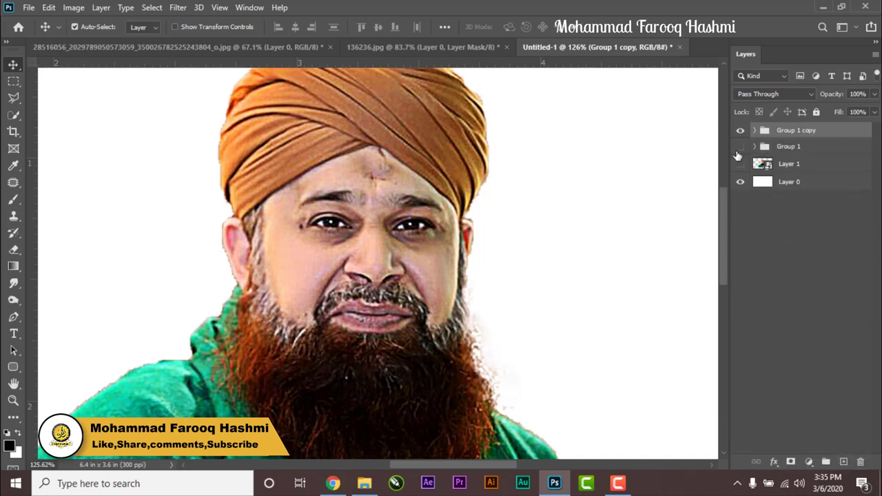
scroll(412, 257, down, 3)
scroll(406, 276, down, 3)
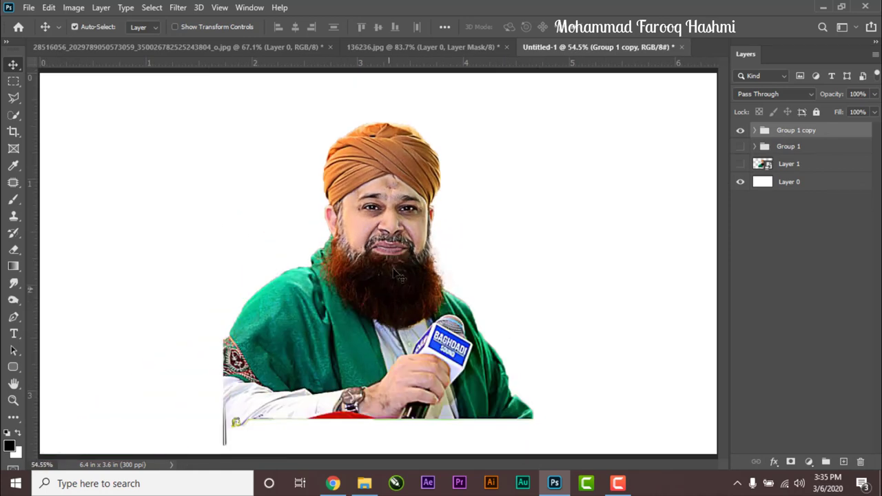
scroll(381, 235, up, 2)
scroll(381, 234, up, 2)
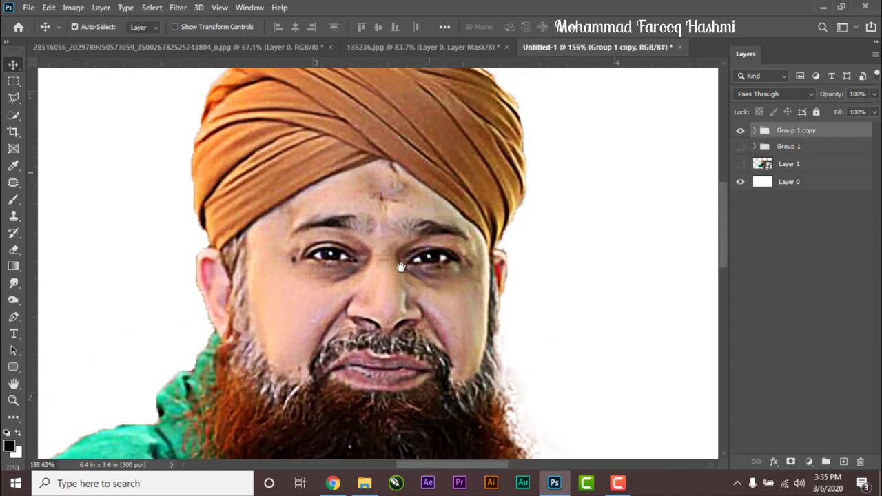
key(ctrl+e)
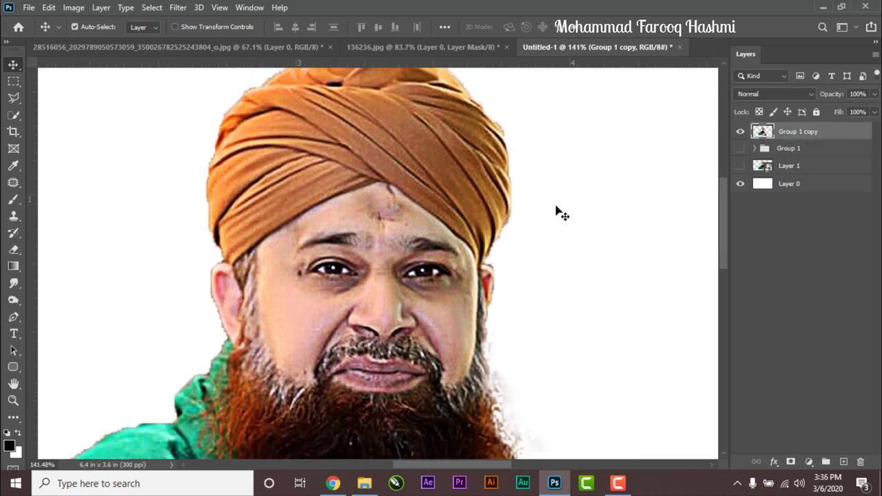
Load the Smudge tool with the Smoothing Smudge Brush at 49 px and 100% strength
click(12, 286)
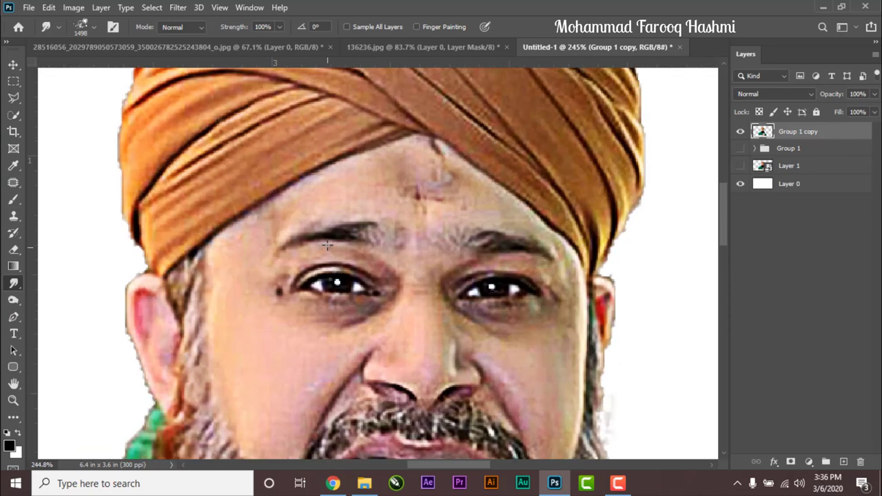
scroll(328, 247, down, 5)
click(94, 27)
scroll(110, 326, down, 1)
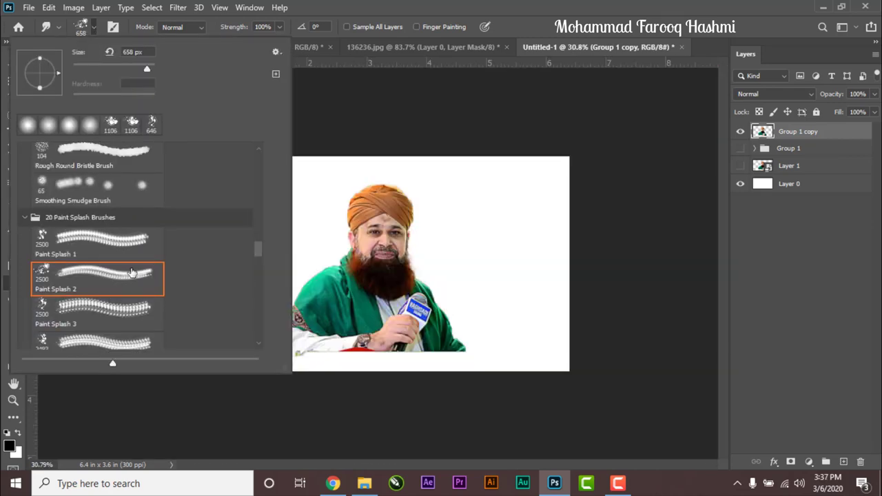
scroll(114, 324, down, 1)
scroll(125, 322, up, 2)
scroll(136, 320, up, 1)
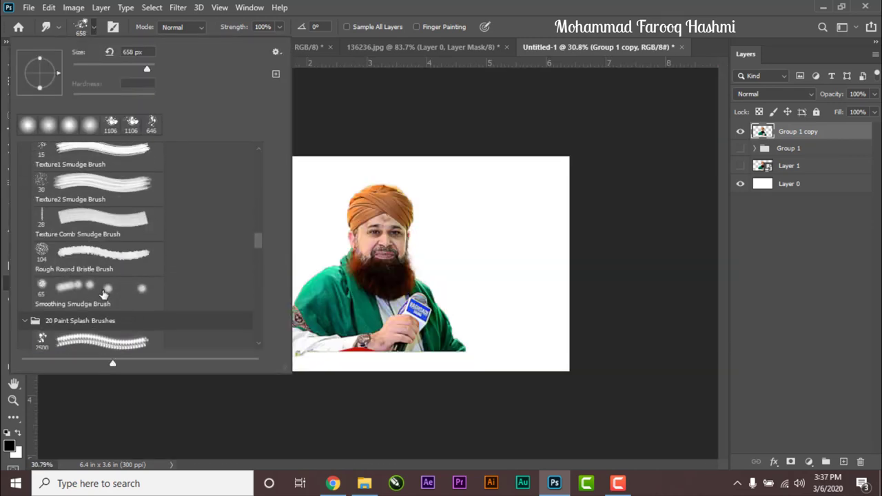
click(349, 206)
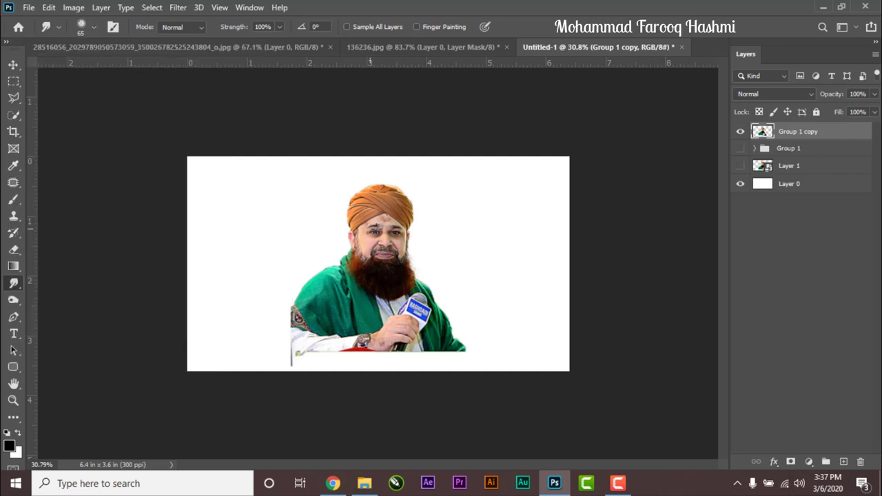
key(Caps_Lock)
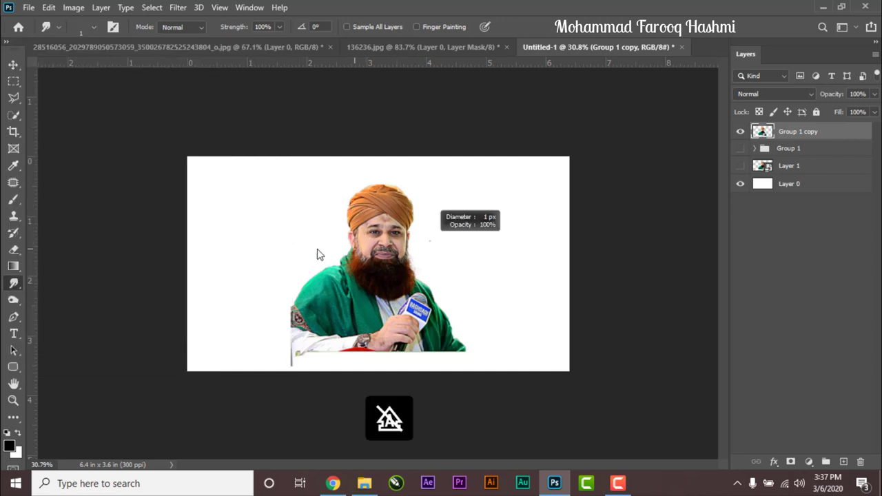
drag(381, 259, 414, 265)
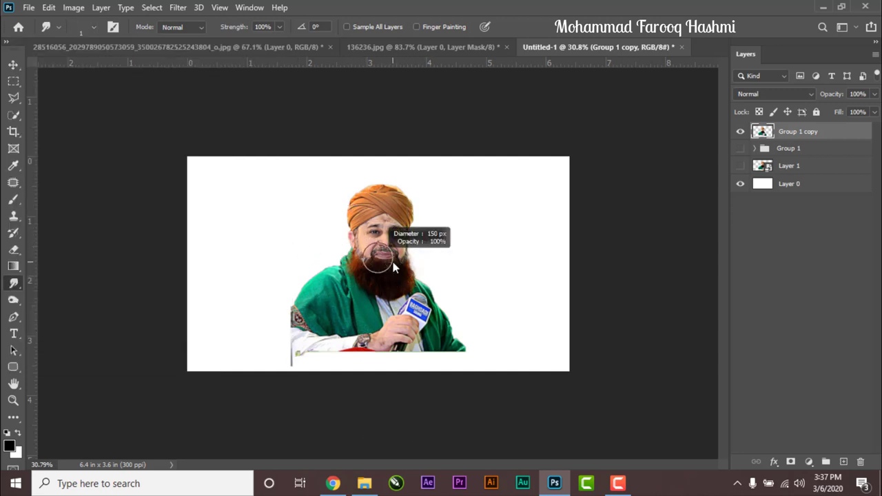
scroll(392, 262, up, 8)
Shrink the smudge brush for fine work on the forehead
drag(348, 229, 337, 191)
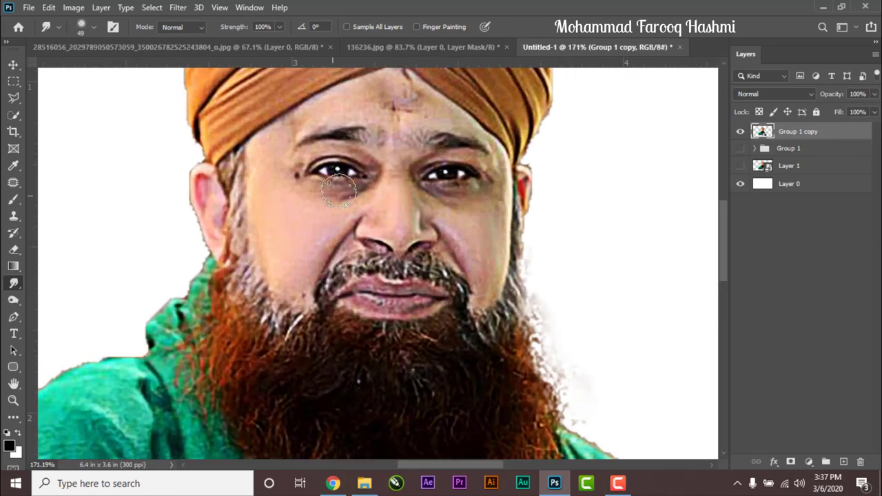
scroll(338, 192, up, 1)
scroll(338, 200, up, 1)
scroll(331, 227, up, 1)
mouse_move(331, 226)
mouse_down()
mouse_move(287, 241)
mouse_move(280, 222)
mouse_up()
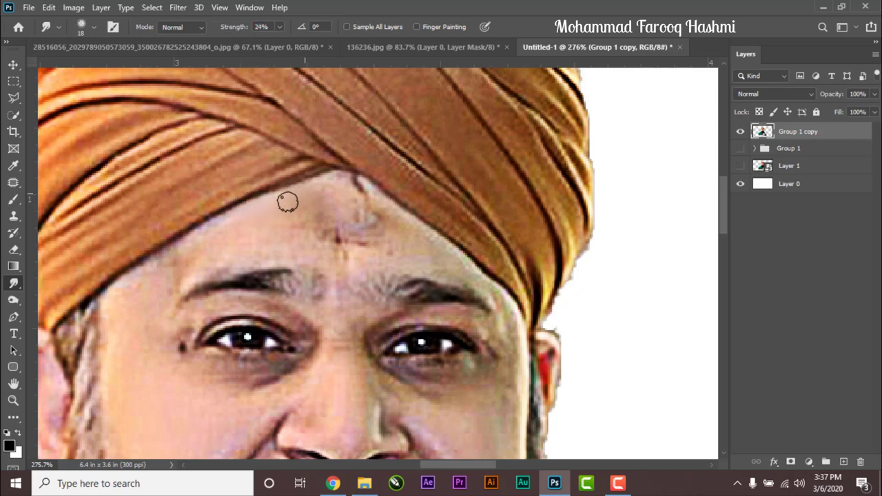
Smooth the forehead skin and move the view to the left eye area
scroll(183, 277, up, 2)
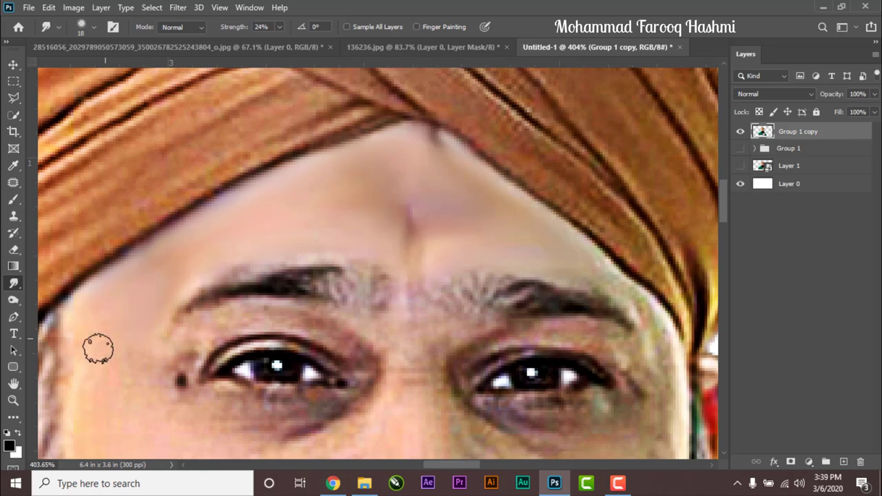
scroll(390, 388, down, 2)
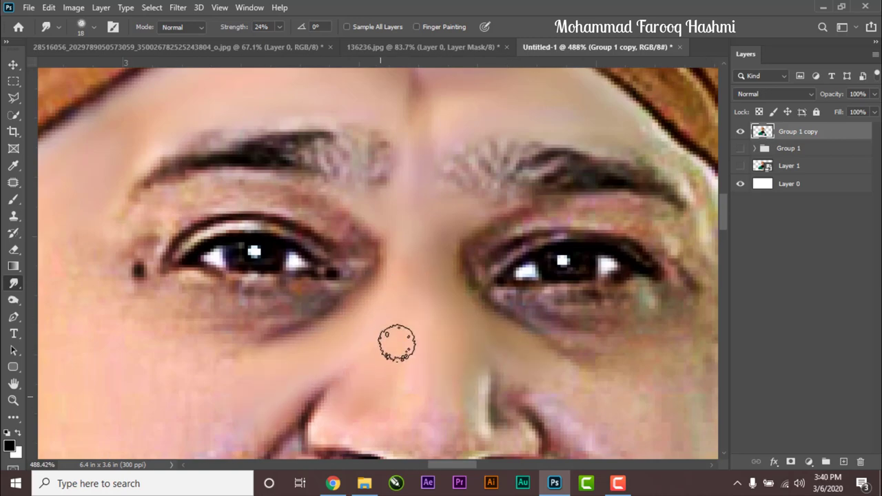
scroll(396, 345, down, 2)
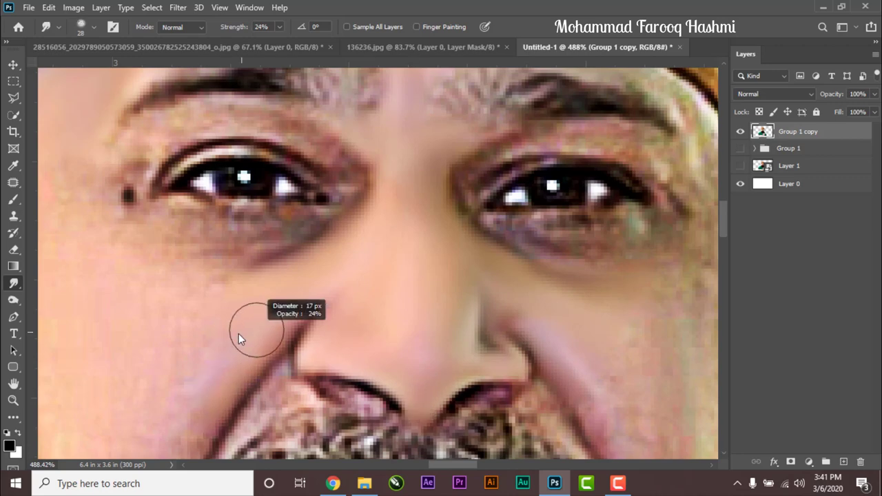
scroll(260, 324, up, 1)
scroll(410, 310, up, 1)
drag(364, 322, 506, 363)
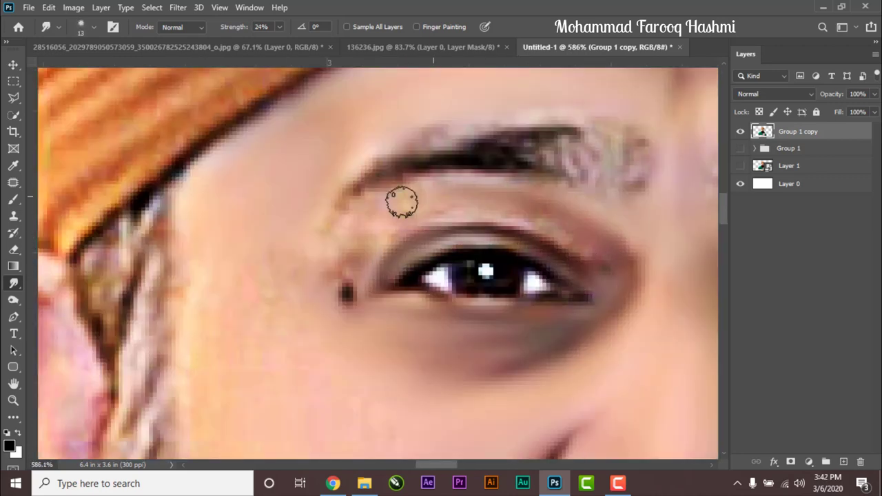
Soften the skin around the eyes, nose and lips with small smudge strokes
scroll(485, 262, down, 3)
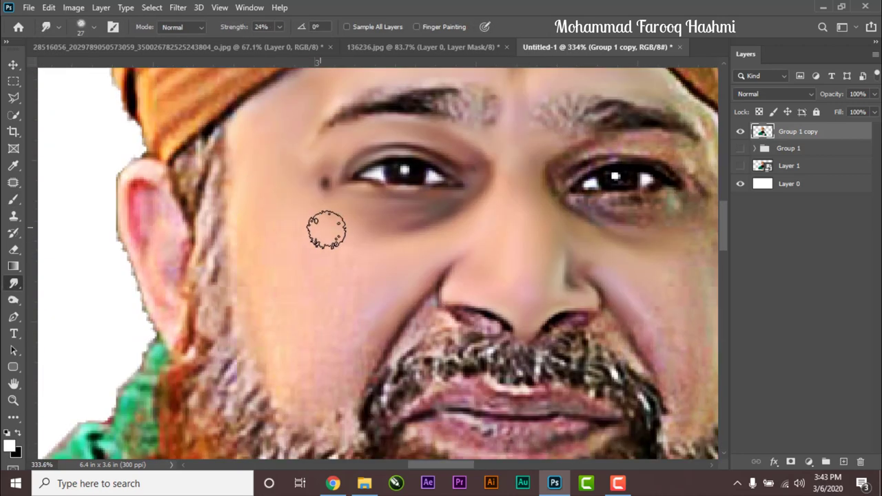
scroll(285, 370, up, 2)
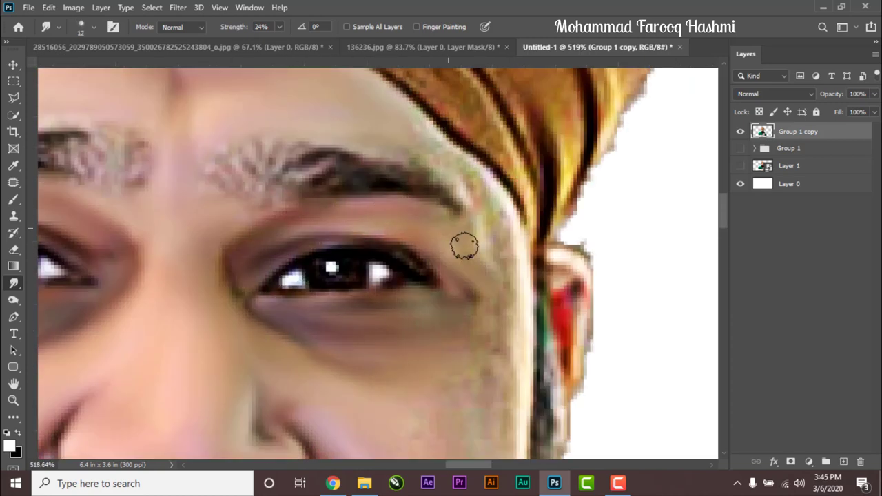
scroll(469, 373, down, 3)
scroll(490, 395, up, 2)
scroll(409, 308, up, 2)
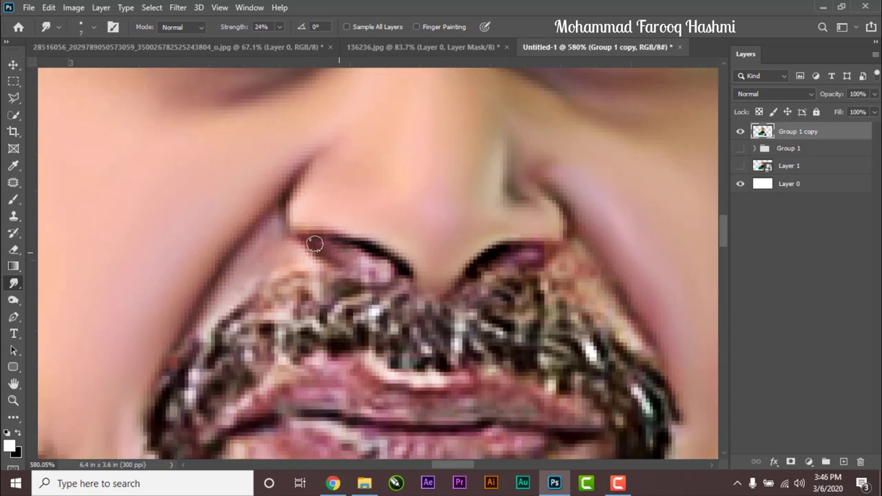
scroll(522, 237, down, 2)
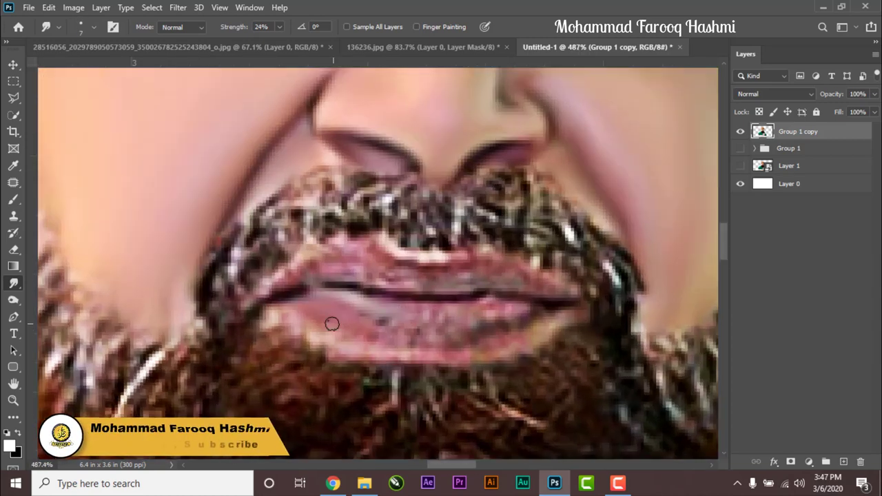
mouse_move(485, 303)
mouse_down()
mouse_move(423, 327)
mouse_move(479, 351)
mouse_up()
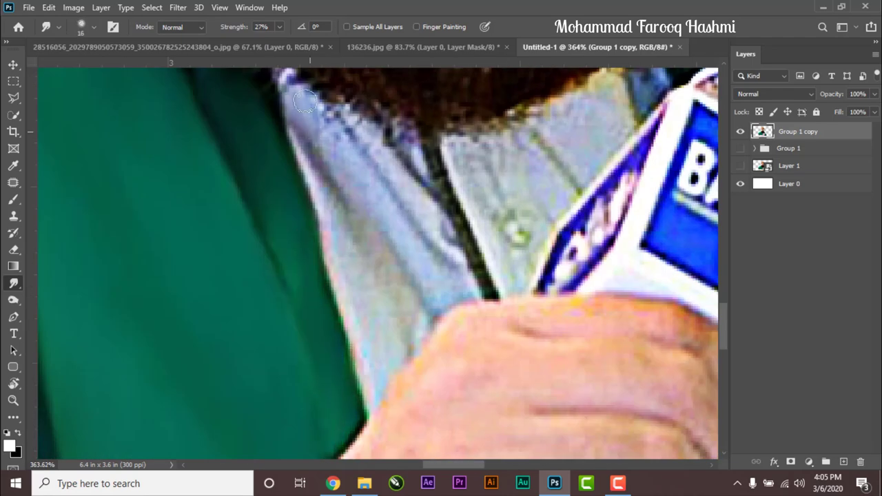
Soften the green shawl folds and smear the light shirt toward the bottom edge
drag(304, 102, 413, 316)
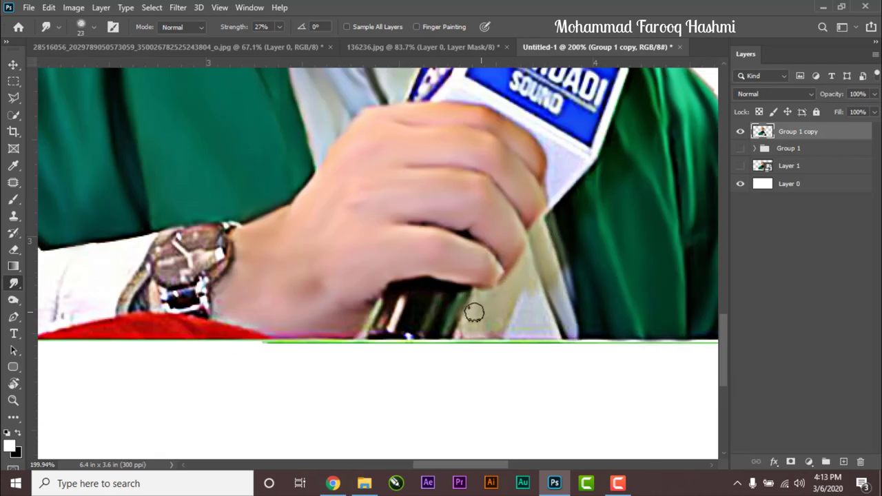
drag(474, 313, 525, 340)
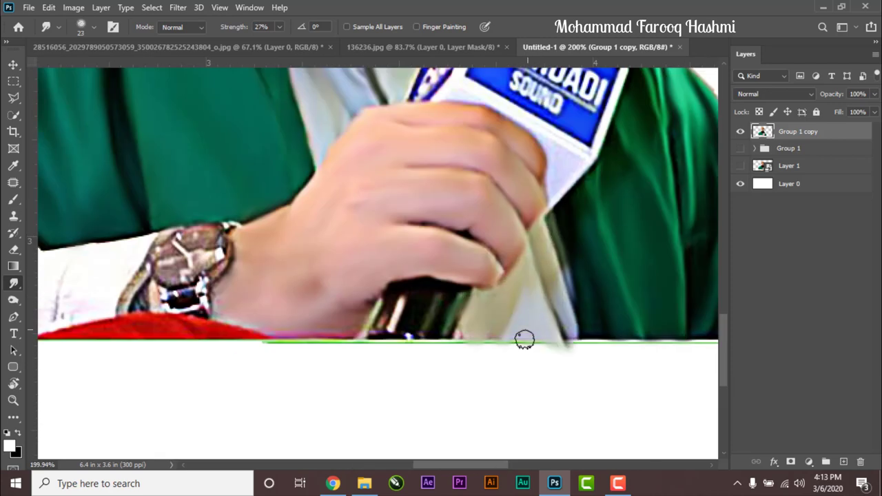
scroll(510, 289, down, 5)
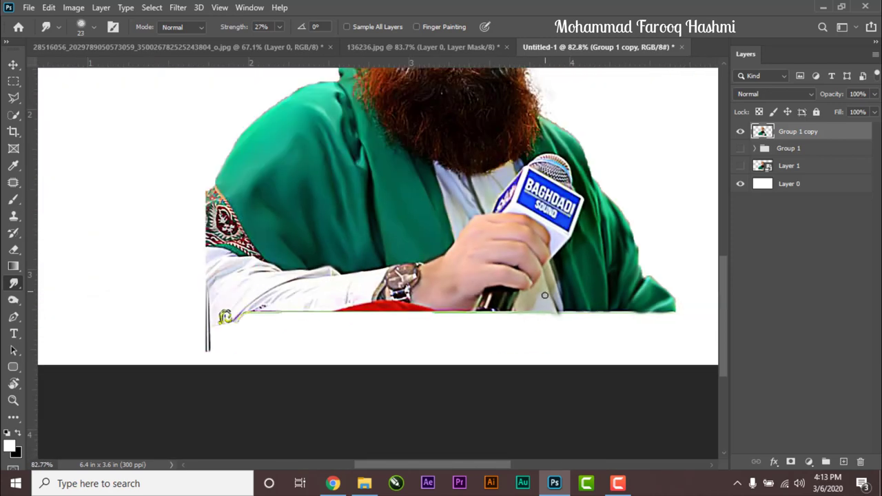
Zoom in on the turban, forehead and eyebrows
drag(513, 313, 508, 320)
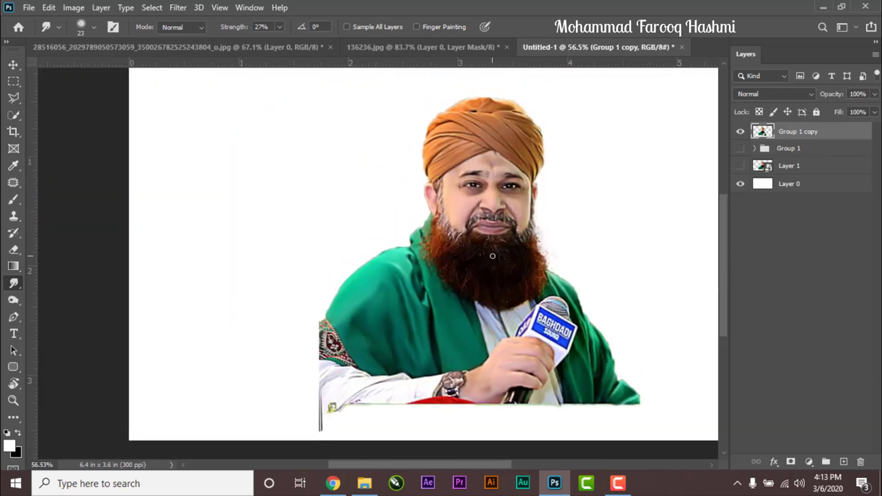
scroll(492, 256, up, 2)
scroll(486, 244, up, 2)
scroll(443, 279, up, 1)
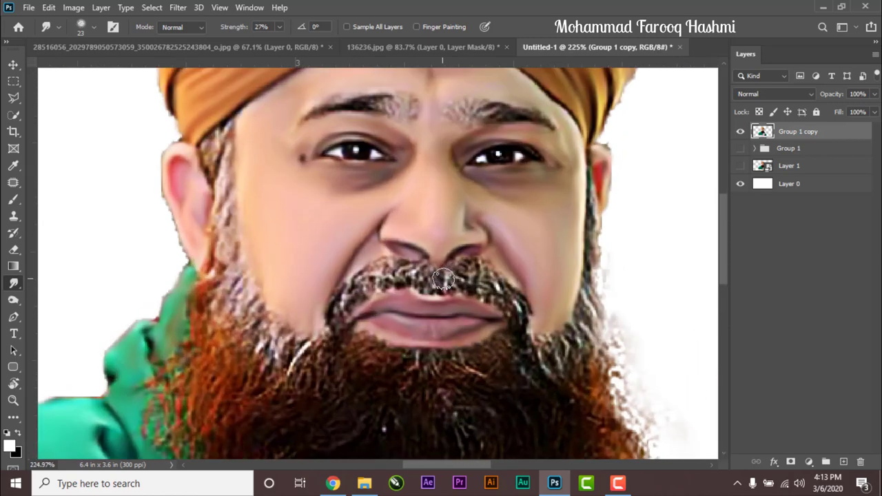
drag(460, 198, 449, 232)
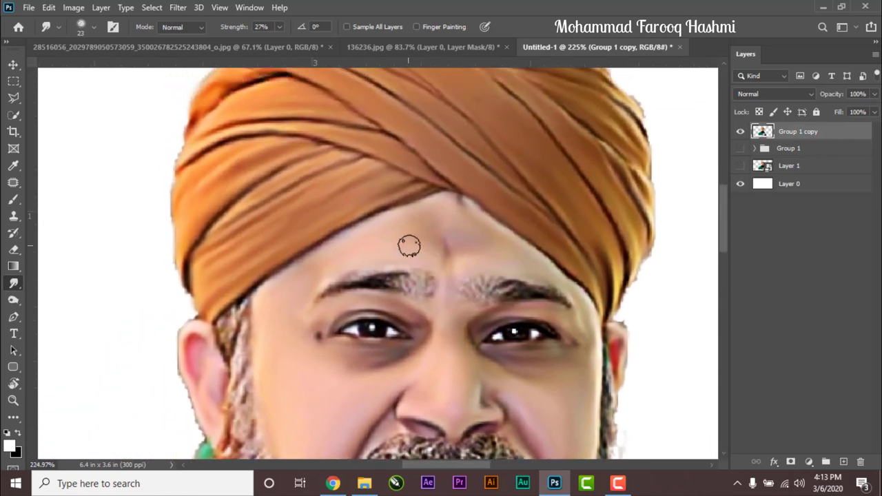
scroll(409, 244, up, 1)
scroll(409, 262, up, 1)
scroll(433, 262, up, 1)
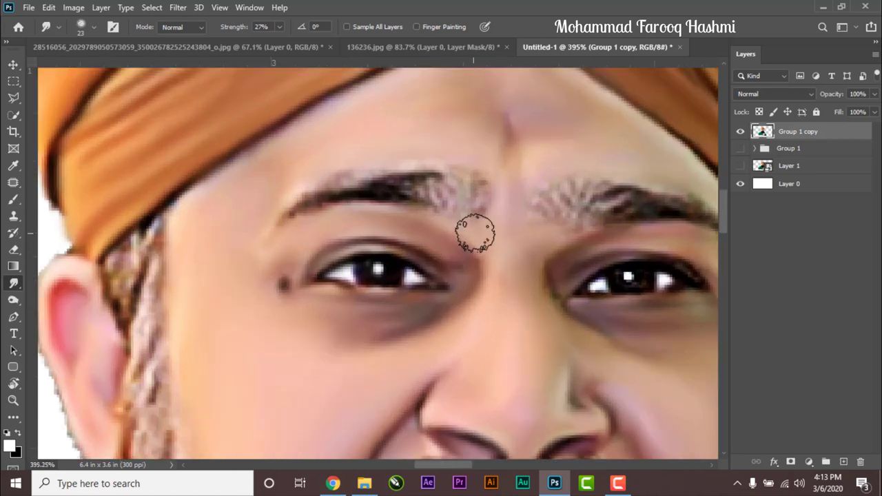
scroll(436, 272, up, 1)
Switch to the Texture2 Smudge Brush at about 16 px and 31% strength
right_click(380, 242)
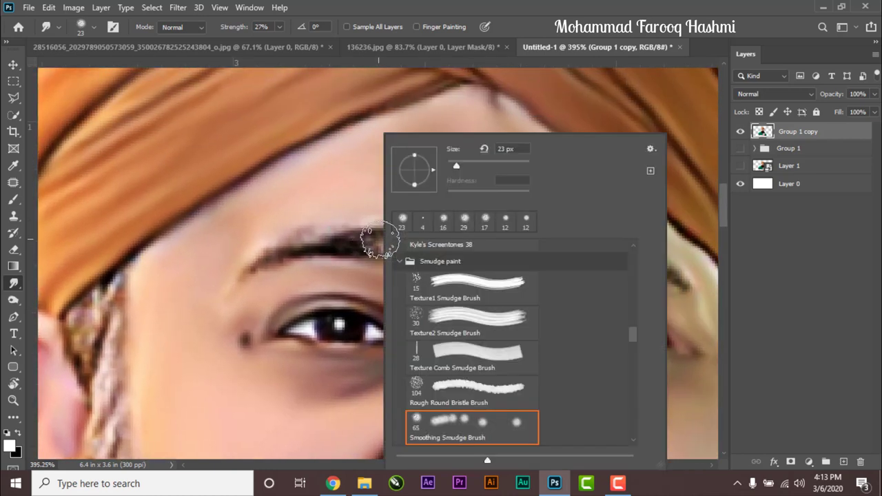
scroll(460, 298, up, 1)
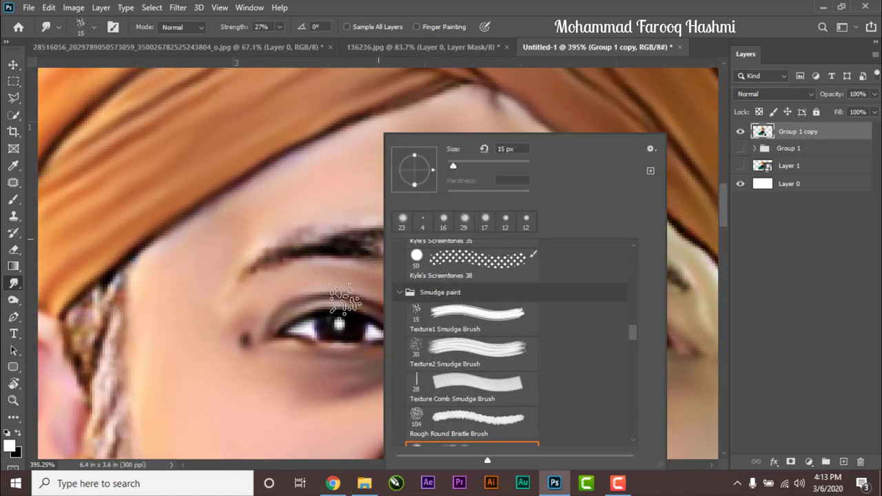
key(period)
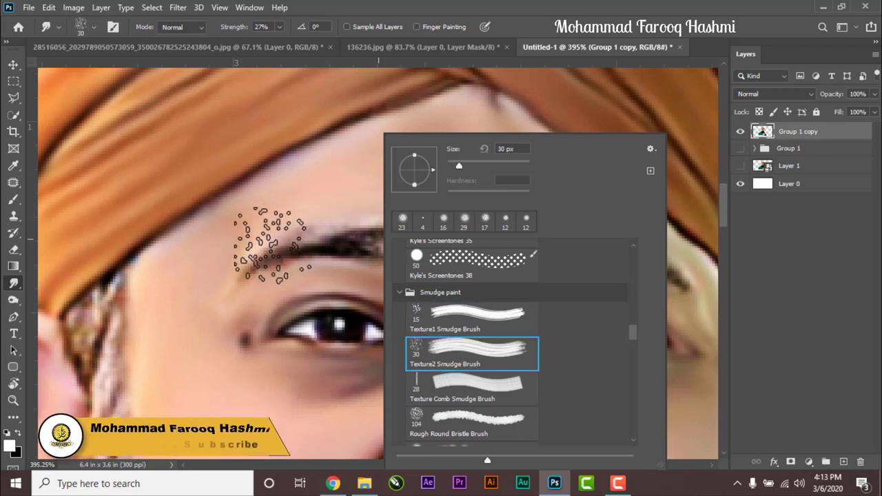
key(Return)
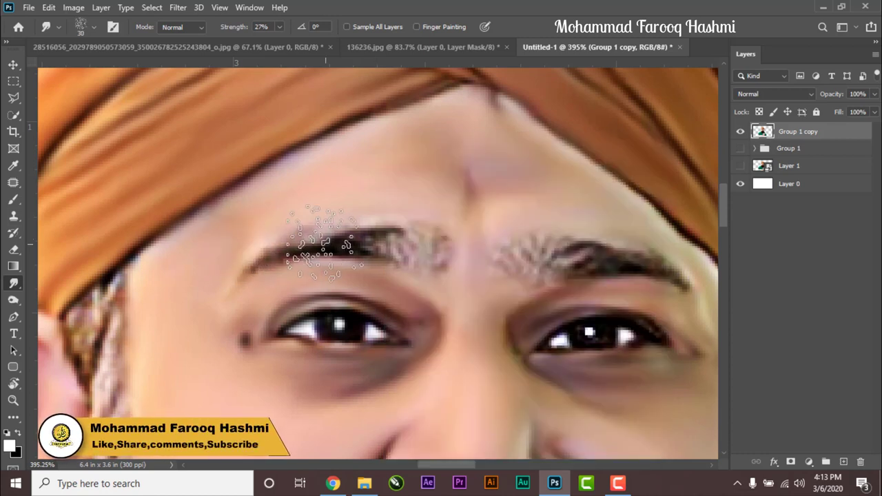
drag(320, 244, 315, 252)
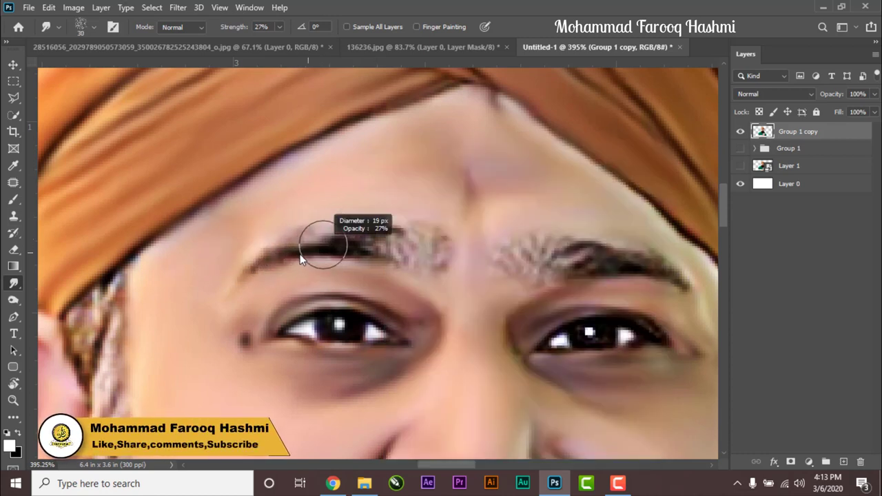
right_click(410, 249)
mouse_move(388, 237)
mouse_down()
mouse_move(390, 258)
mouse_move(429, 246)
mouse_move(419, 226)
mouse_move(456, 248)
mouse_move(447, 256)
mouse_up()
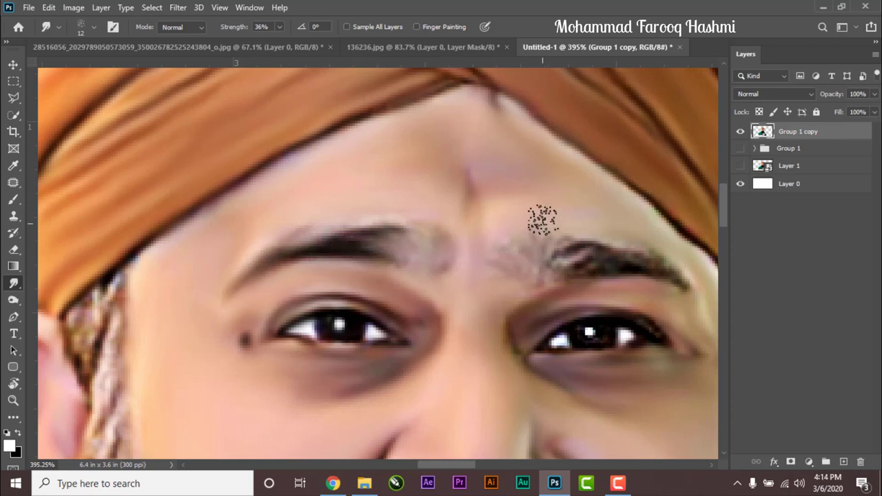
Smudge the mustache left to right into painterly strands, adjusting strength between strokes
scroll(551, 245, right, 3)
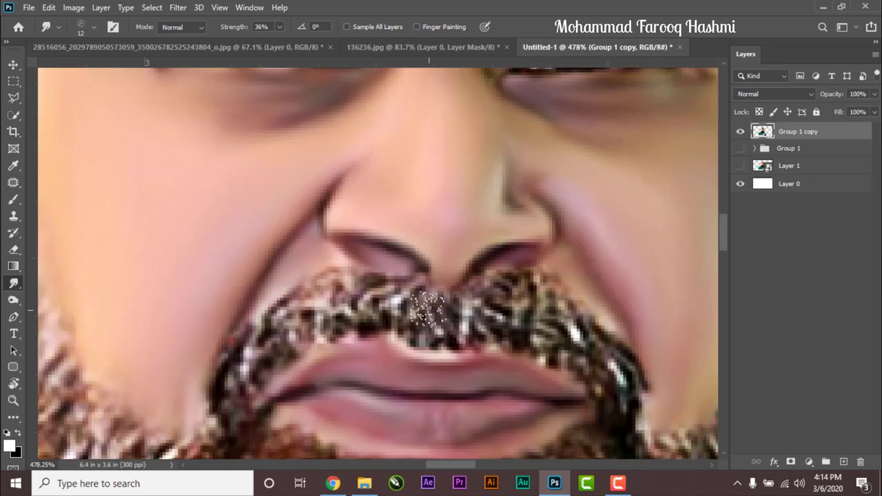
mouse_move(421, 303)
mouse_down()
mouse_move(374, 282)
mouse_move(291, 335)
mouse_move(381, 317)
mouse_move(237, 365)
mouse_up()
key(3)
key(1)
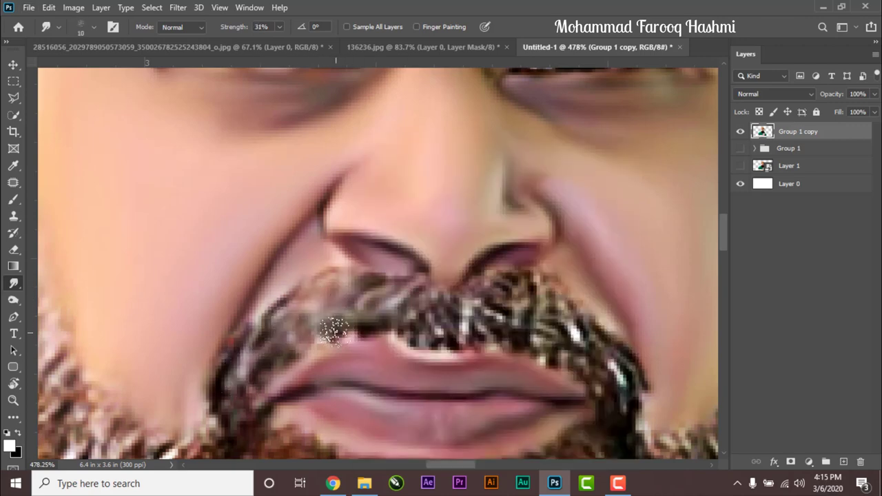
mouse_move(333, 331)
mouse_down()
mouse_move(380, 311)
mouse_move(453, 327)
mouse_move(489, 286)
mouse_move(549, 321)
mouse_up()
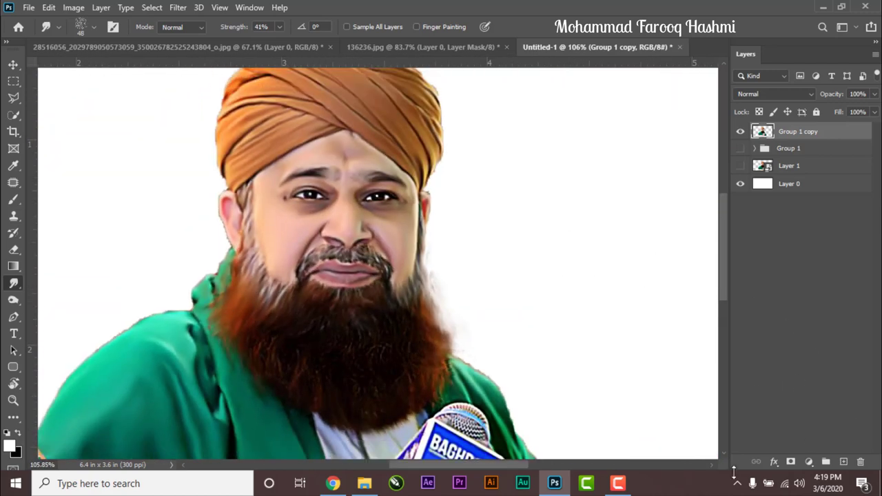
Add a layer mask to Group 1 copy and set up a 10 px masking brush
click(790, 462)
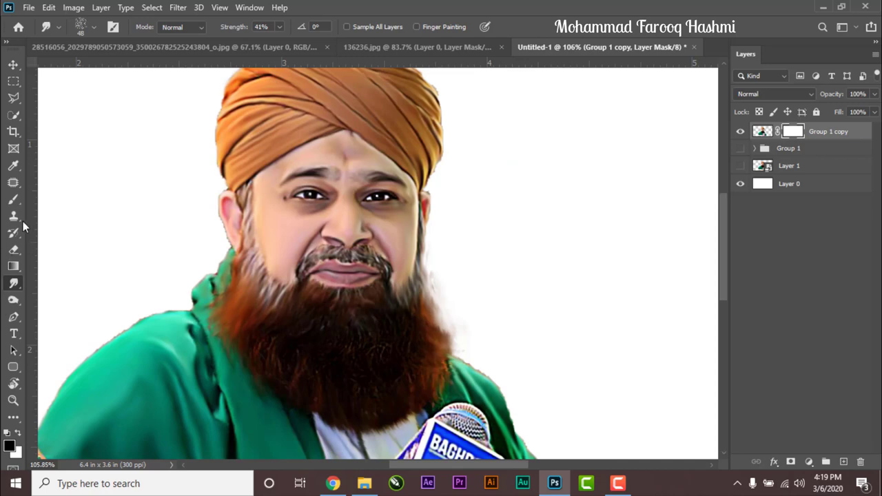
click(13, 200)
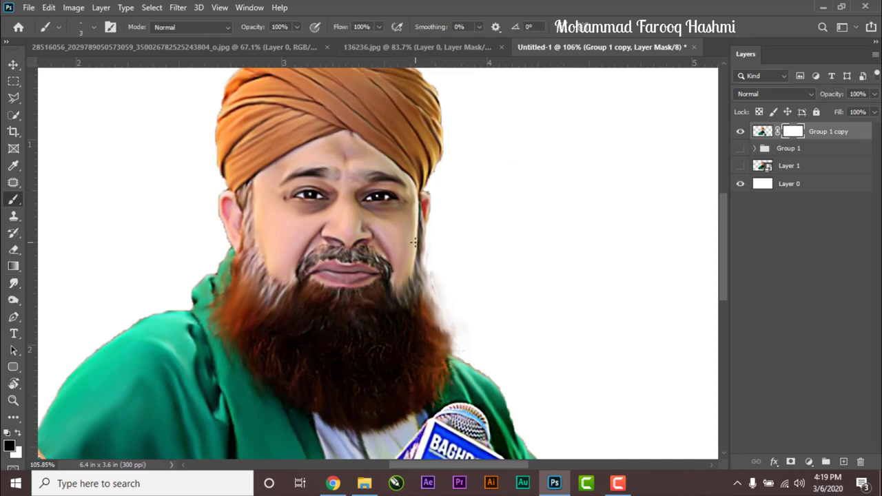
scroll(460, 232, up, 3)
scroll(461, 231, up, 3)
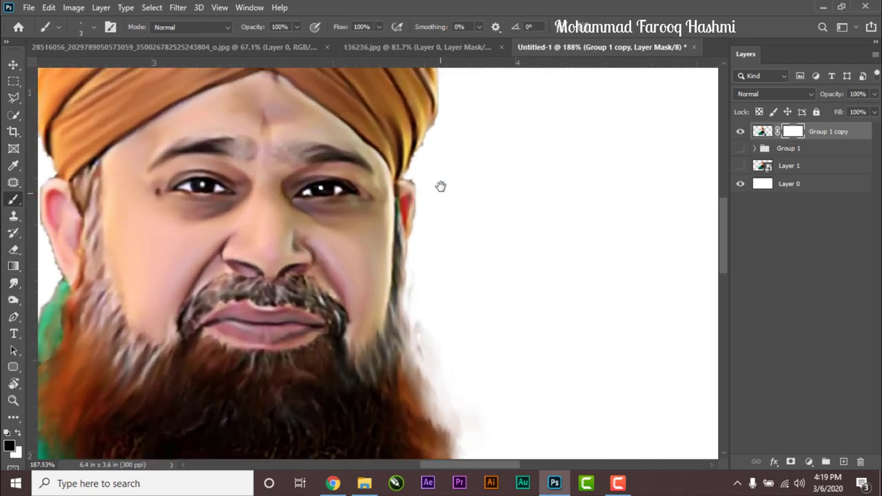
scroll(427, 235, up, 2)
scroll(404, 291, up, 1)
scroll(390, 310, up, 1)
scroll(400, 289, up, 1)
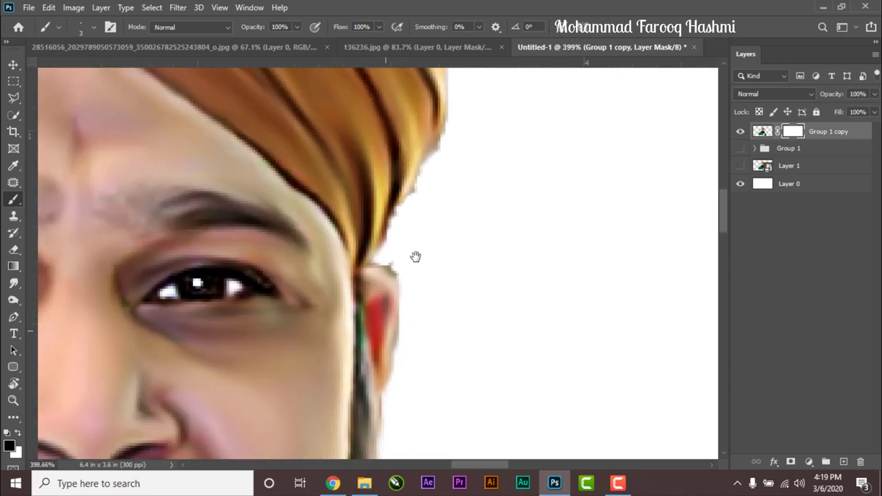
drag(415, 257, 422, 237)
alt+right_click(441, 252)
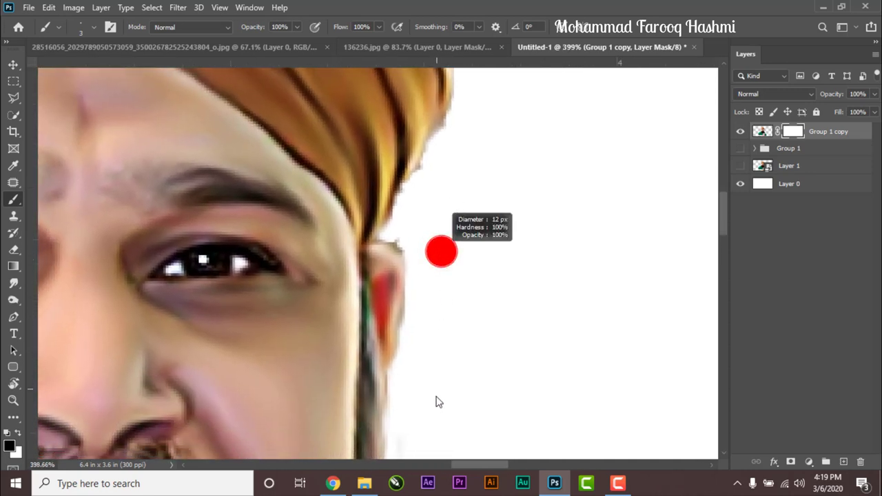
alt+right_click(416, 252)
Mask away stray pixels along the turban and ear edges
scroll(407, 238, up, 2)
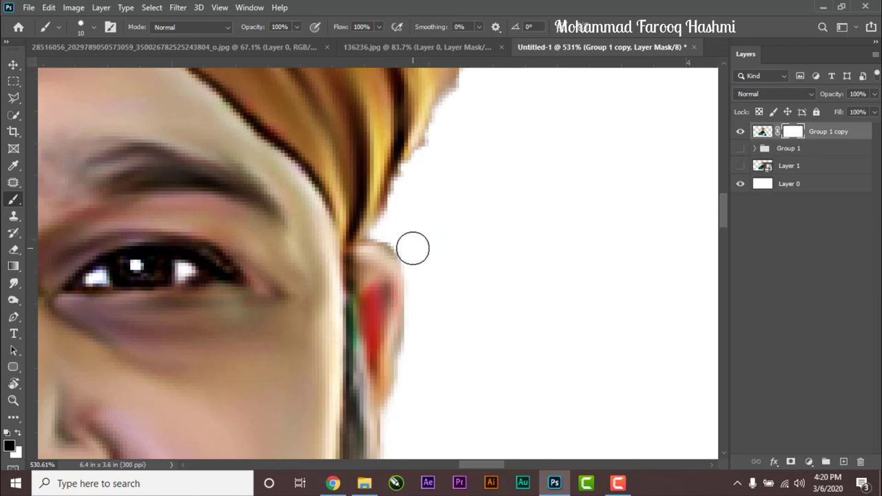
scroll(428, 193, up, 3)
scroll(379, 200, up, 3)
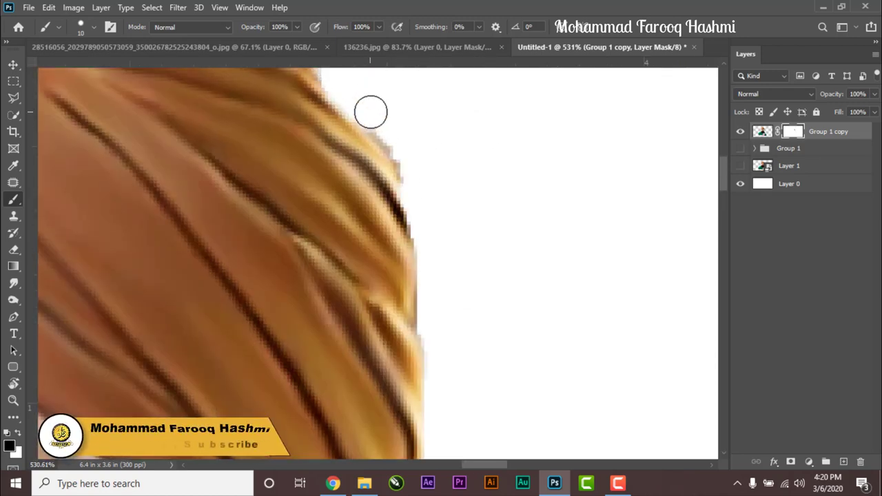
scroll(448, 304, up, 3)
scroll(510, 269, up, 3)
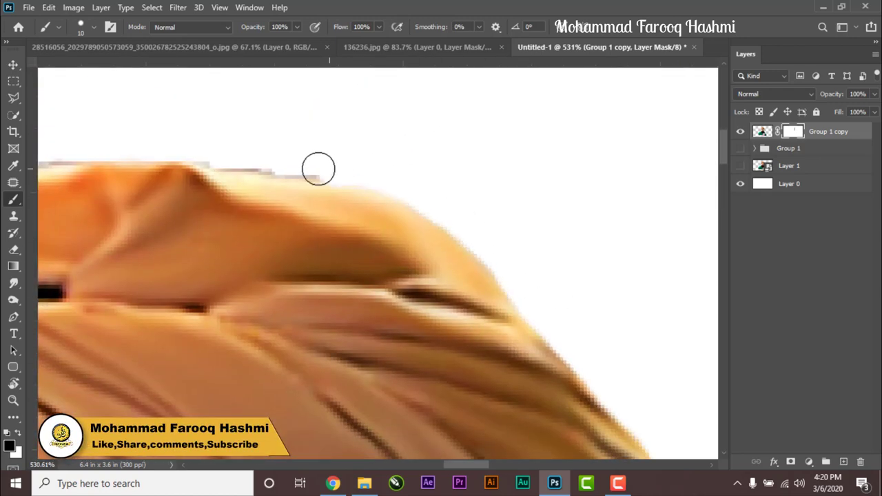
scroll(319, 169, left, 5)
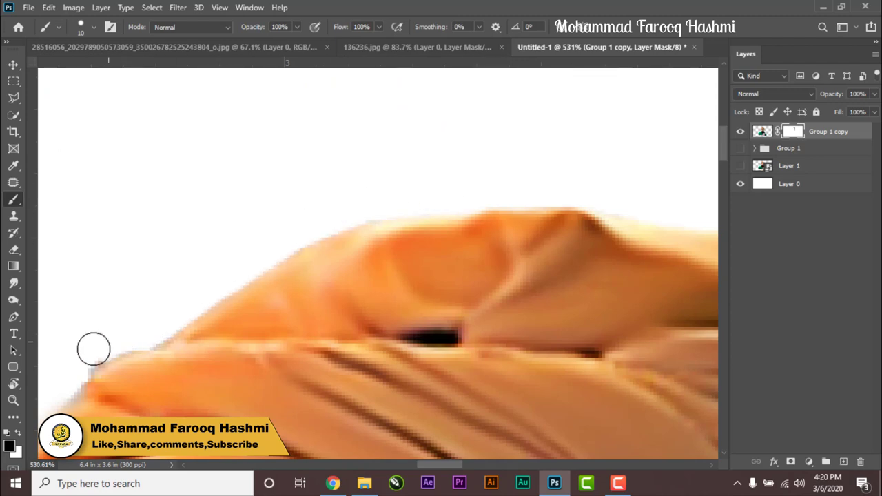
scroll(104, 338, left, 5)
scroll(365, 423, down, 3)
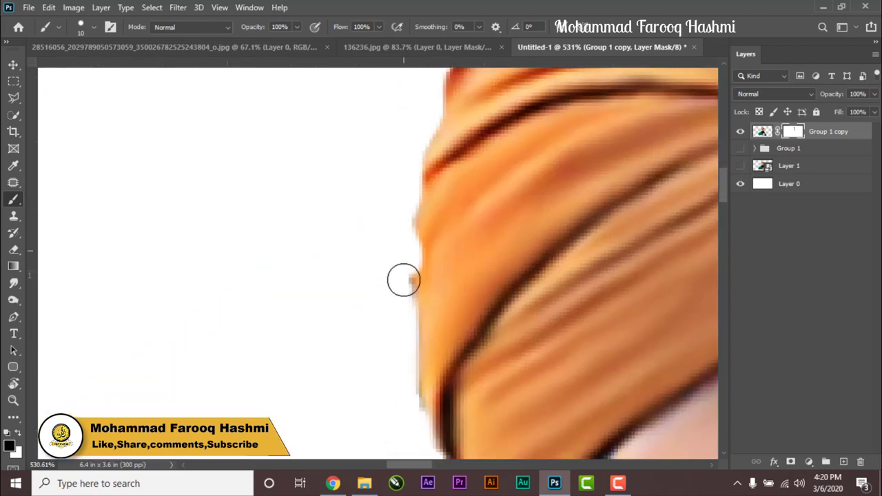
scroll(311, 214, down, 3)
scroll(340, 191, down, 3)
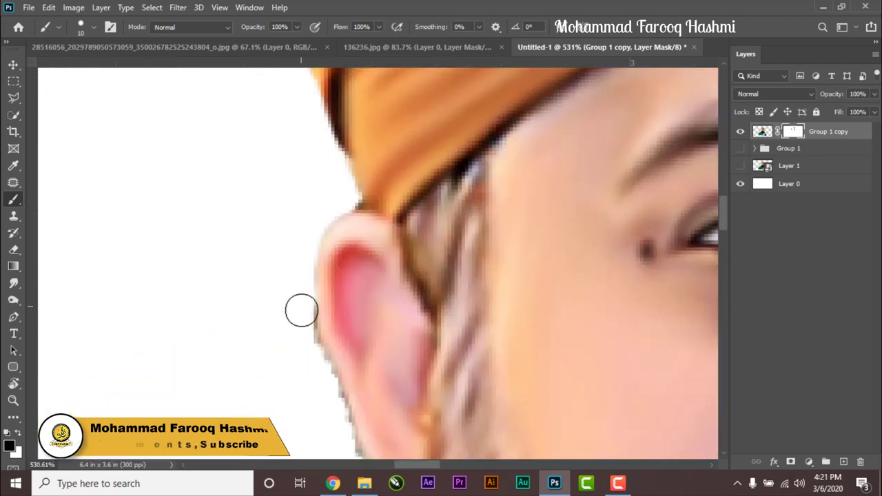
scroll(324, 180, down, 3)
scroll(175, 204, right, 3)
scroll(175, 205, down, 2)
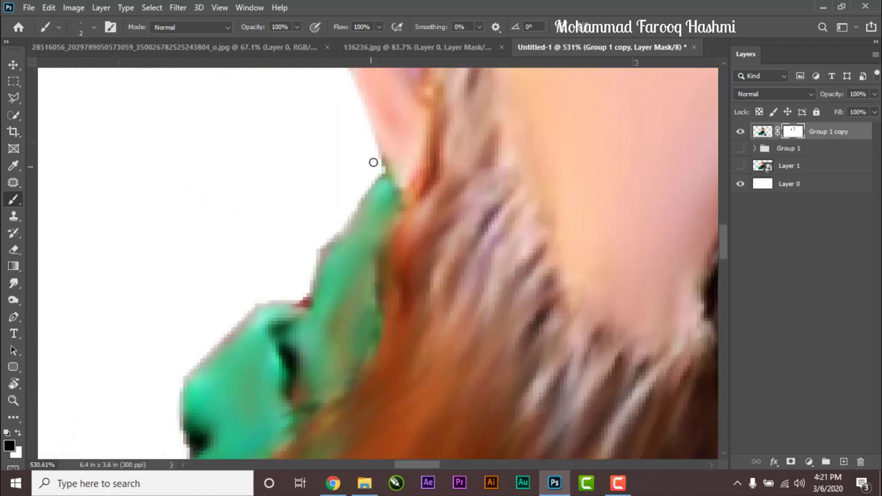
Clean up the green shoulder edge, then fit the image and shrink the brush to 17 px
drag(232, 361, 374, 161)
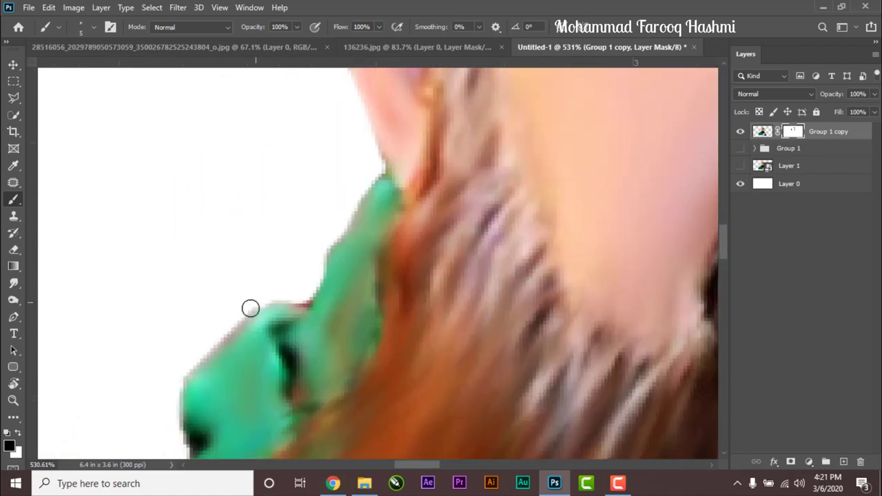
scroll(322, 255, down, 3)
scroll(321, 255, left, 3)
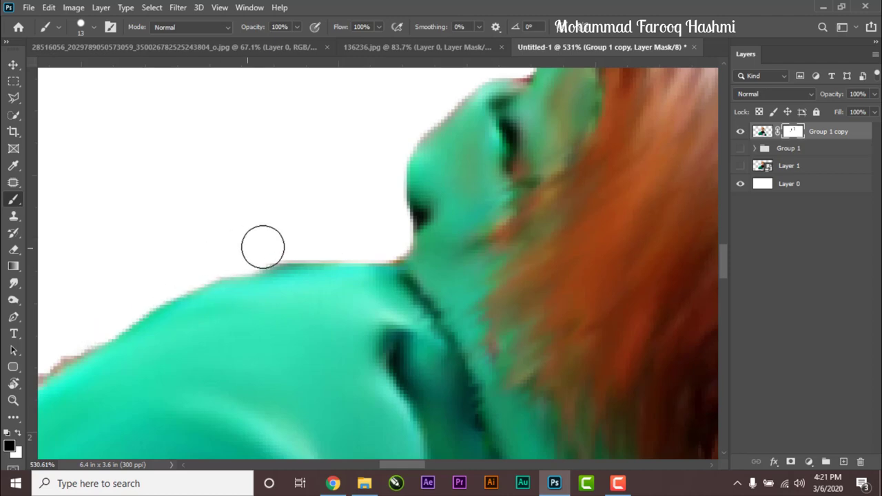
drag(262, 246, 398, 204)
drag(286, 285, 429, 216)
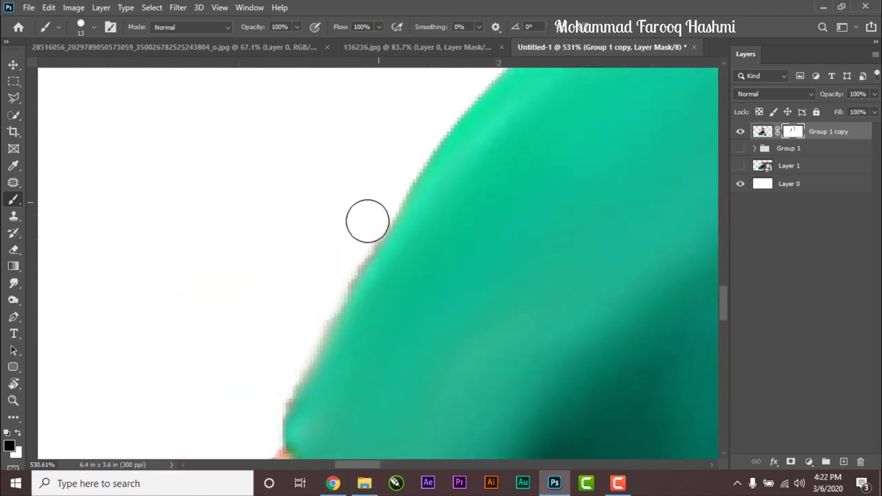
key(ctrl+0)
scroll(428, 206, up, 6)
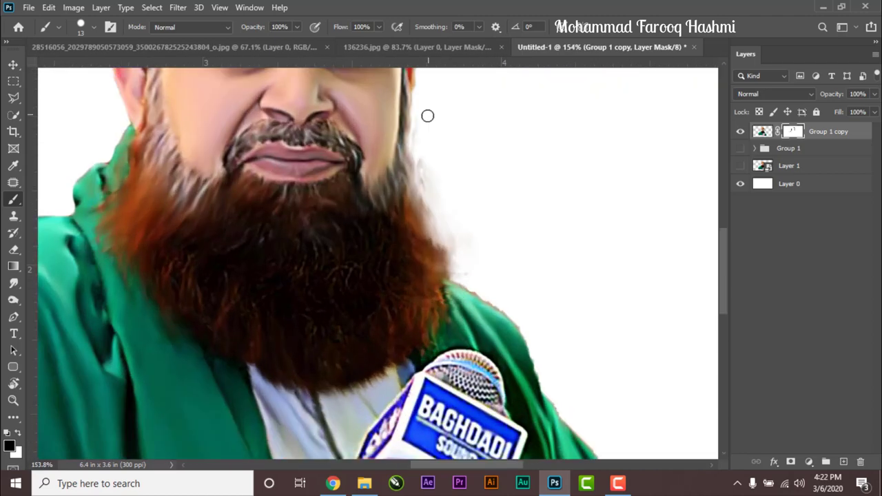
key(bracketleft)
key(bracketleft)
key(bracketleft)
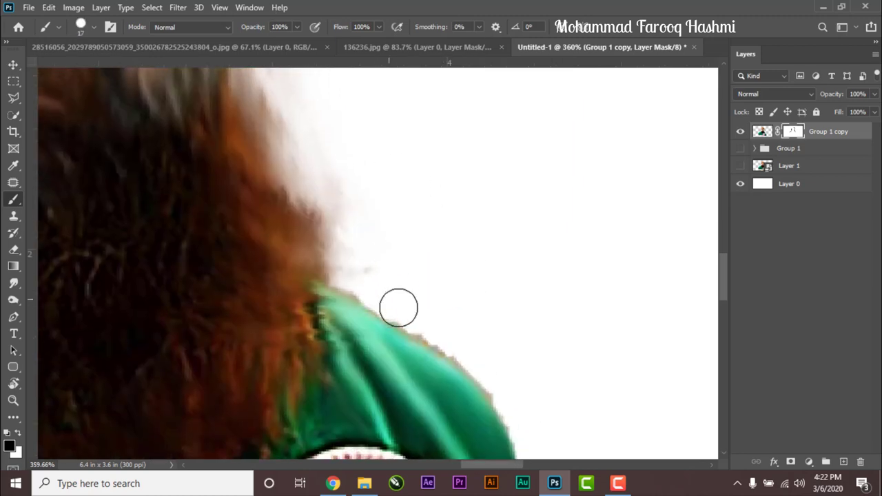
scroll(398, 305, down, 5)
scroll(508, 441, down, 3)
scroll(427, 393, down, 3)
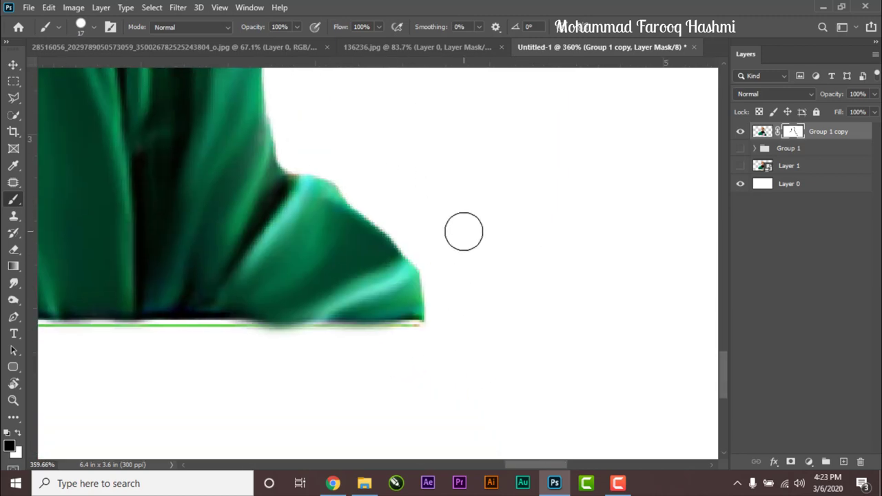
key(ctrl+0)
Drag a radial peach-orange gradient across the whole Untitled-1 canvas behind the man
key(v)
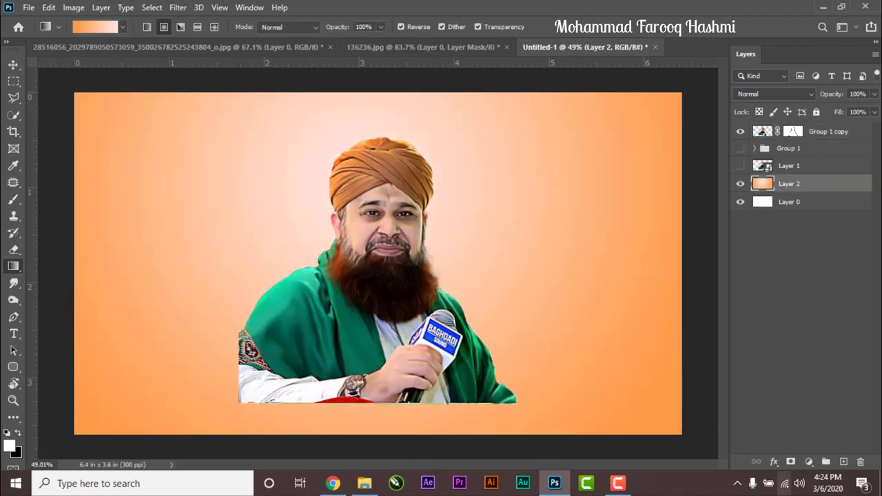
drag(379, 227, 679, 441)
scroll(403, 280, up, 2)
scroll(411, 249, down, 2)
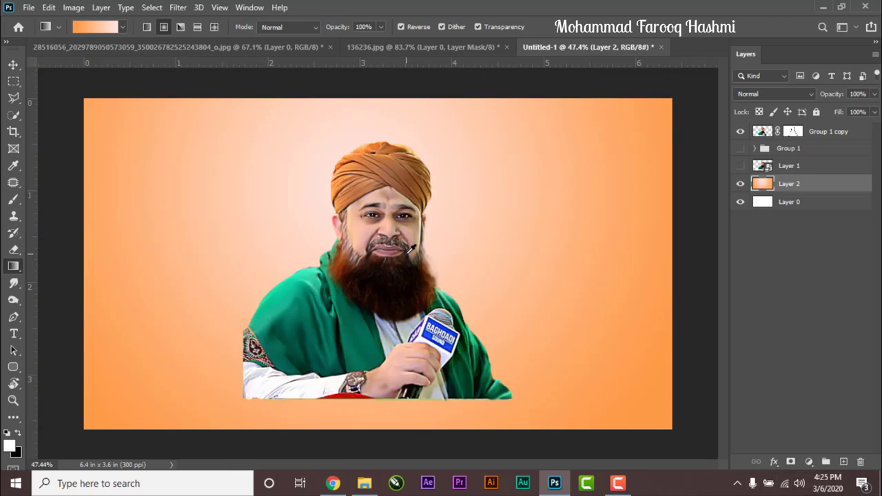
scroll(411, 248, down, 1)
scroll(412, 248, down, 1)
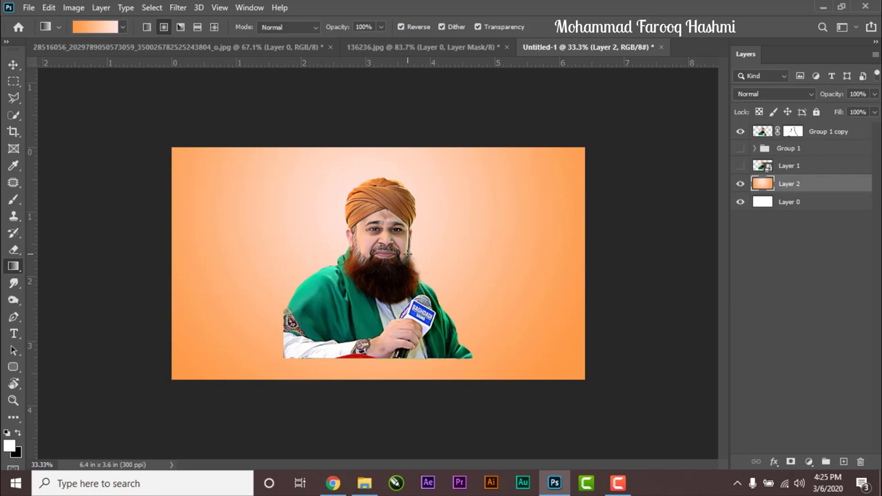
Open abstract-colors-smoke-colorful-background-dym-fon-tsvet-rain.jpg from the Downloads folder
click(28, 7)
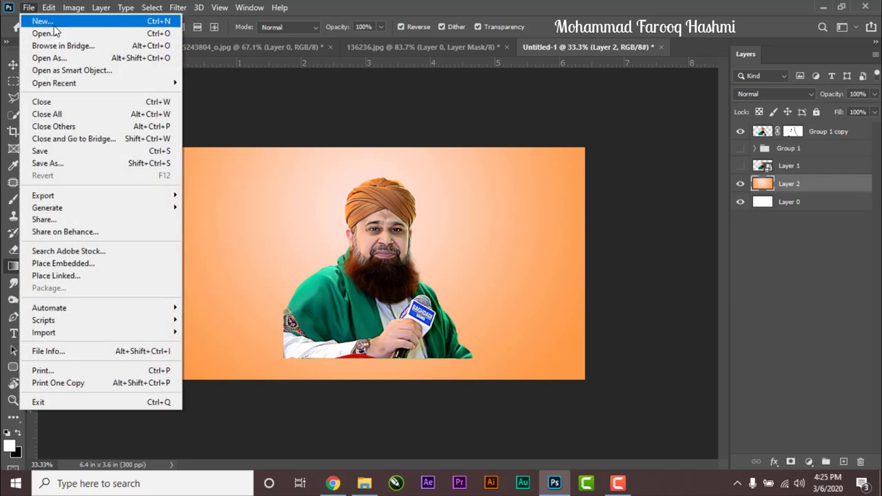
click(55, 33)
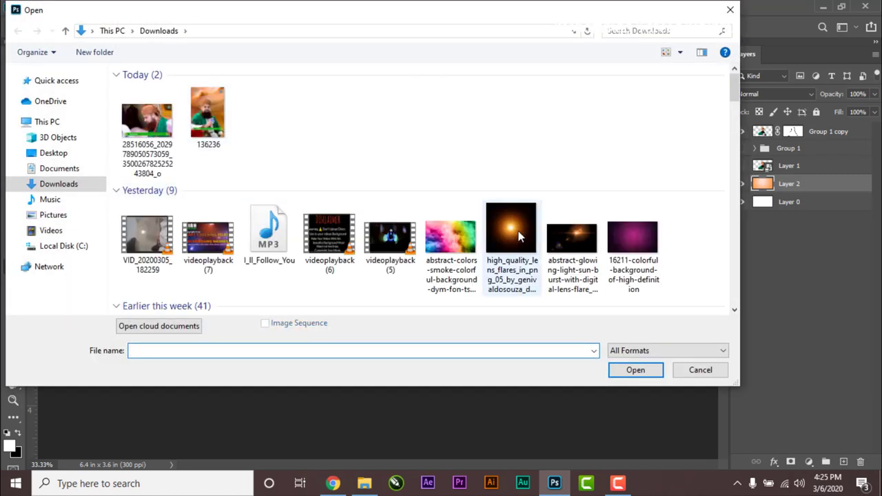
scroll(521, 237, down, 3)
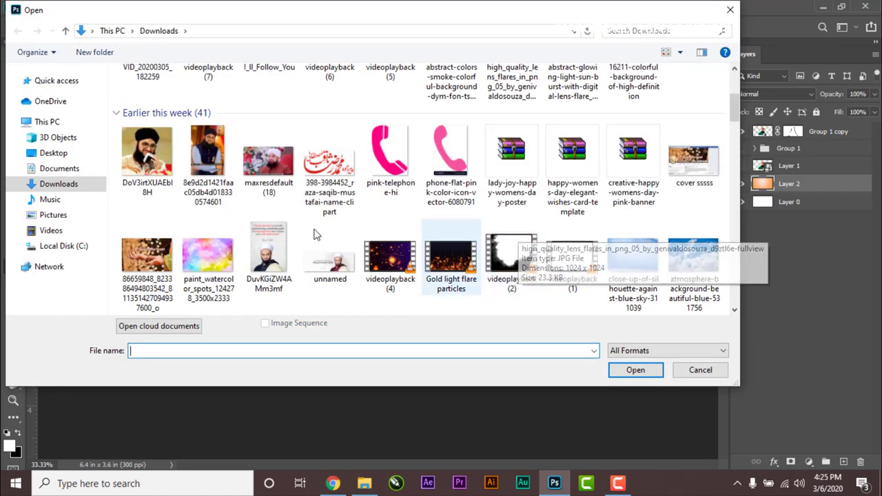
scroll(219, 262, up, 3)
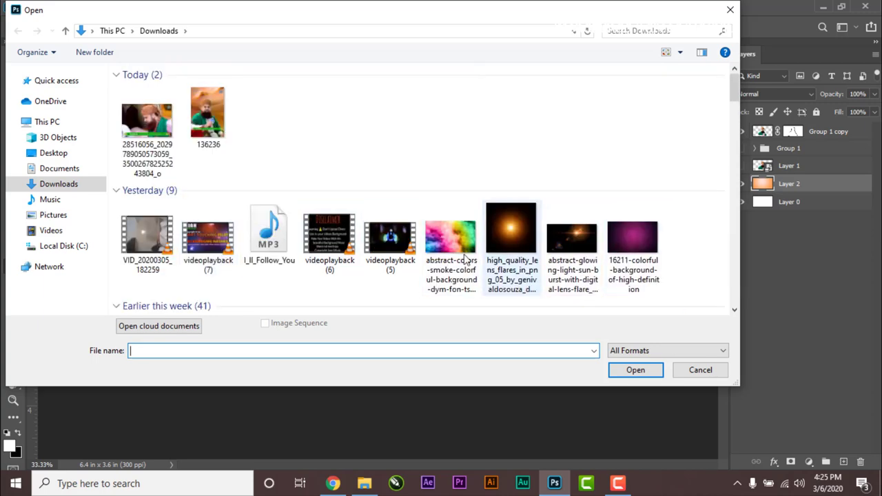
click(463, 247)
click(635, 371)
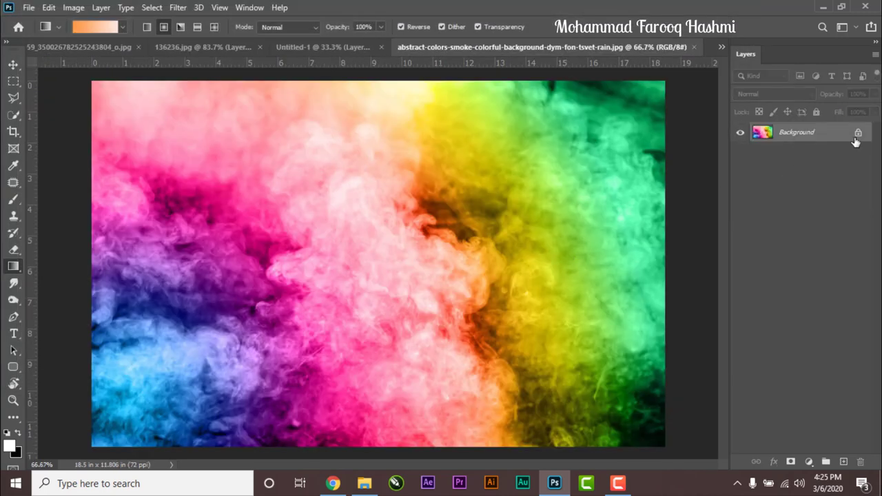
Bring the smoke image into Untitled-1 and scale it to cover the canvas
key(v)
drag(464, 215, 472, 261)
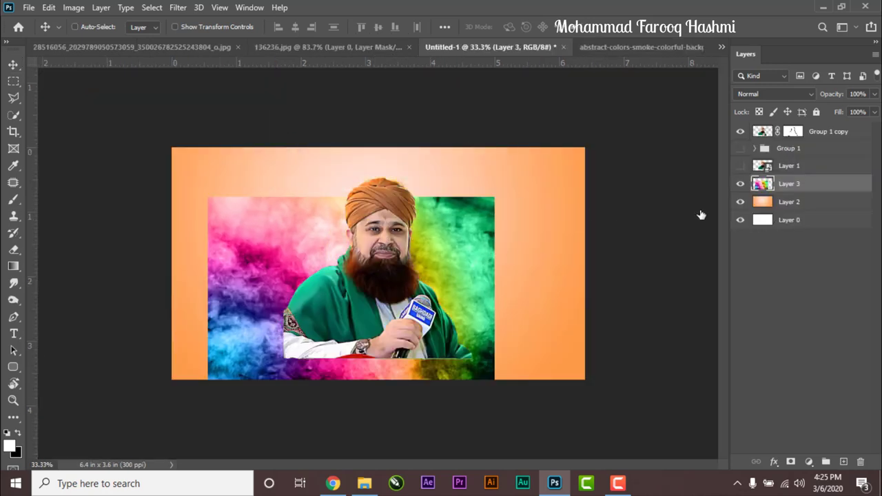
key(ctrl+t)
drag(494, 198, 591, 136)
drag(505, 226, 469, 226)
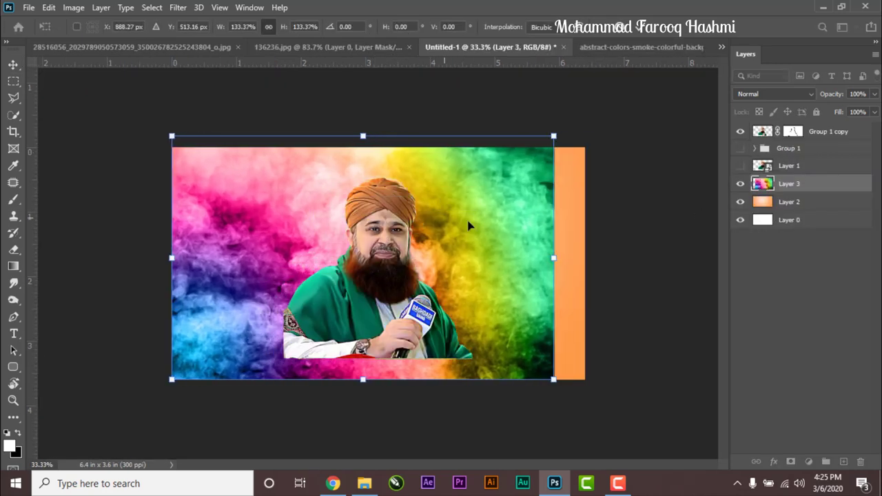
drag(554, 258, 589, 258)
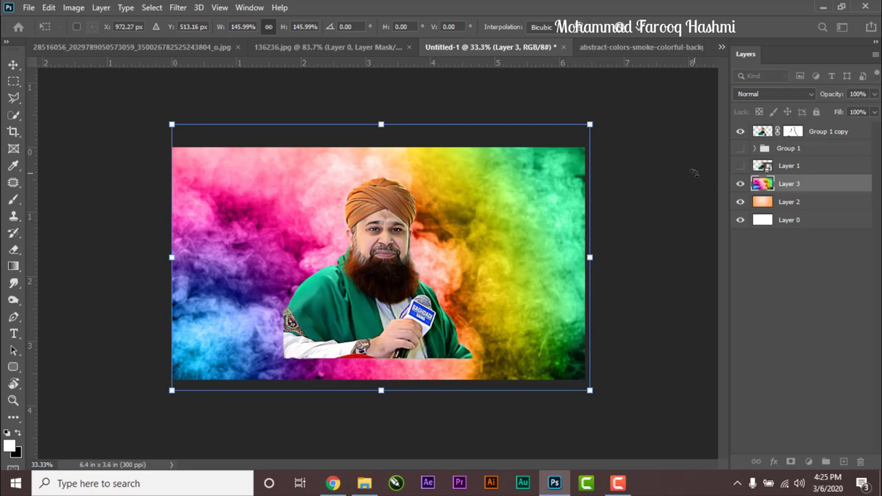
key(Return)
Try several blend modes on the smoke layer and settle on Luminosity
click(775, 94)
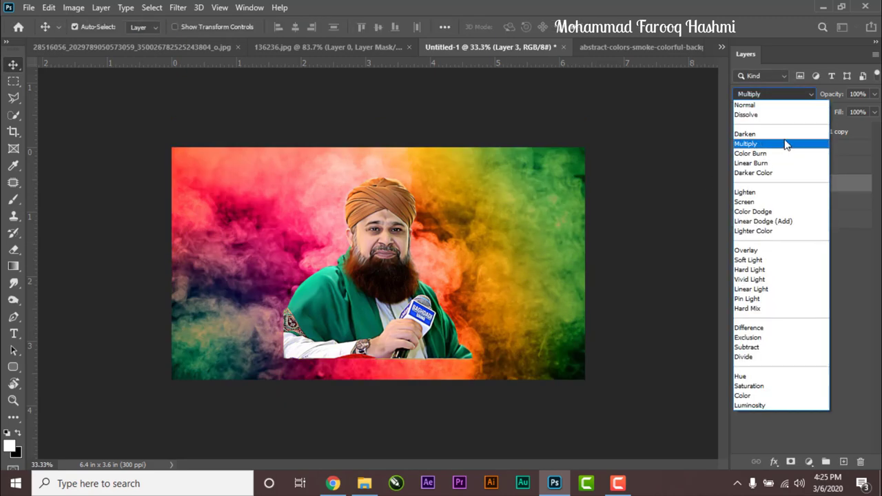
click(786, 143)
key(Down)
key(Down)
key(Down)
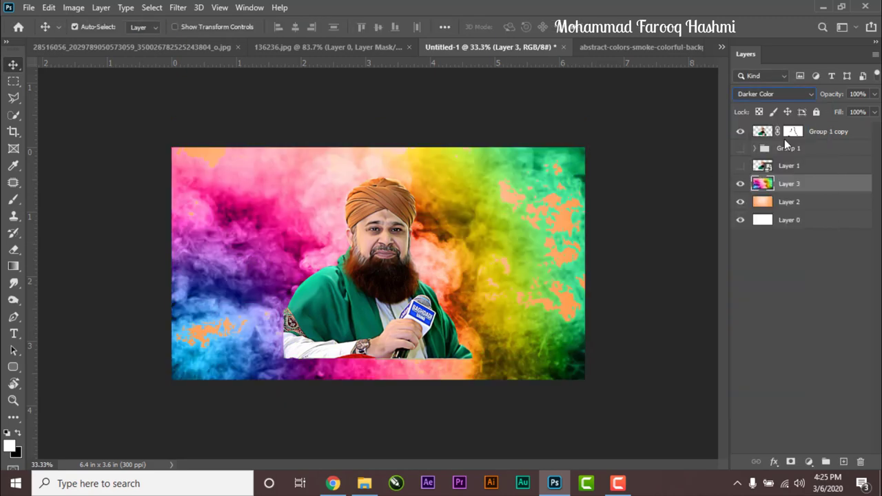
key(Down)
key(Down)
key(Down)
key(Down)
key(Down)
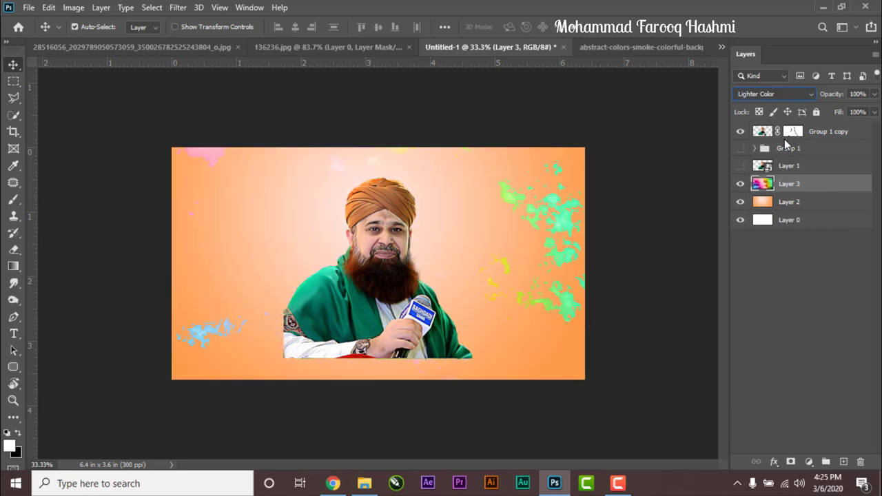
key(Down)
key(Down)
key(Down)
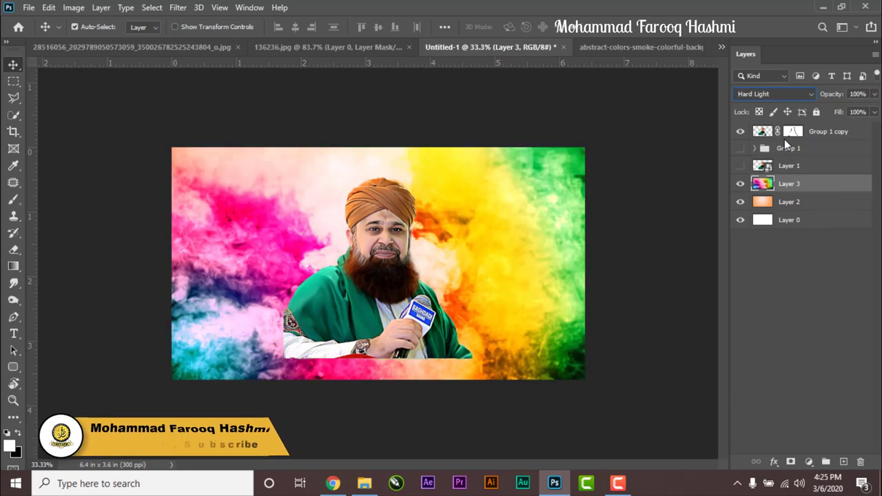
key(Down)
key(Down)
key(Down)
key(Down)
key(Down)
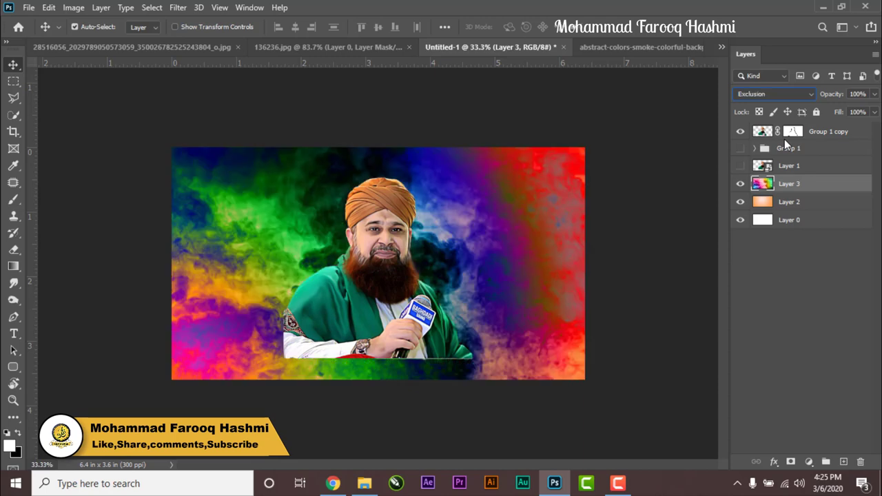
key(Down)
key(Down)
key(Down)
key(Down)
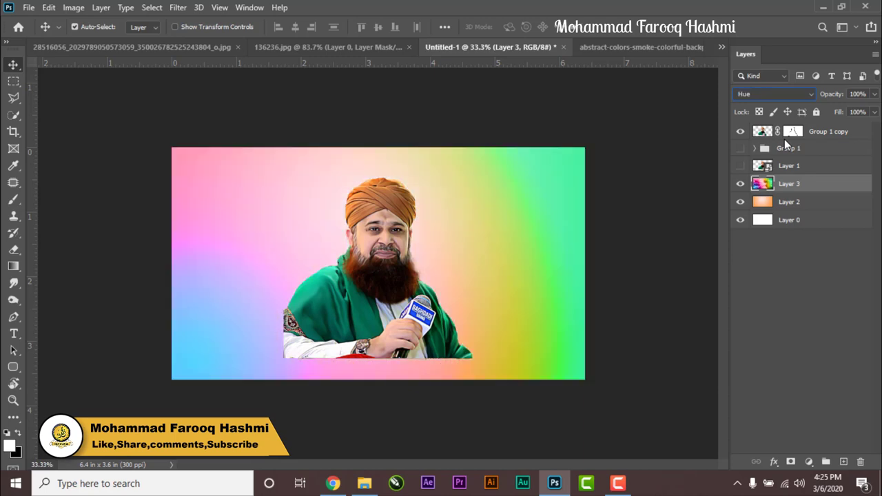
key(Down)
key(Down)
key(Down)
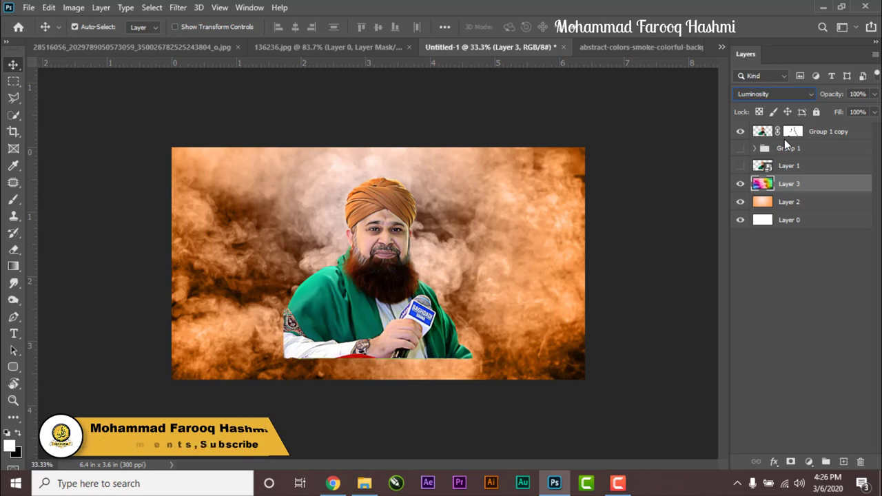
key(Up)
key(Down)
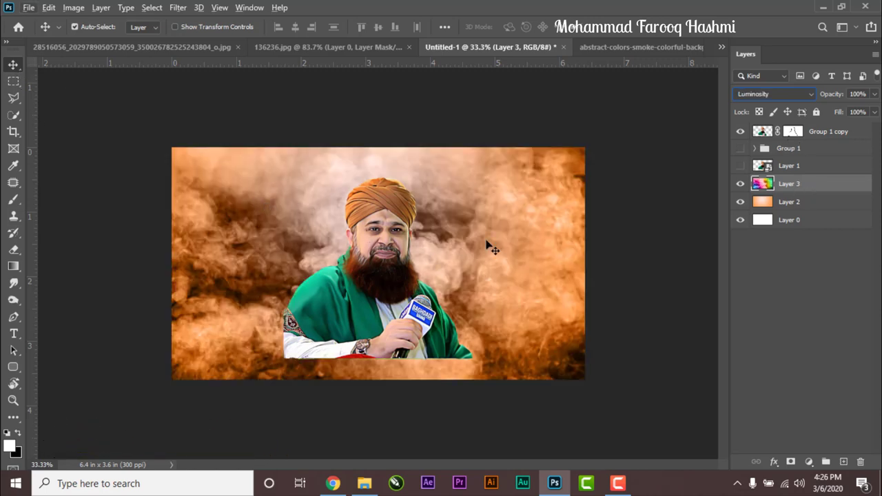
Select Group 1 copy, zoom in, and set up a large soft brush
click(804, 133)
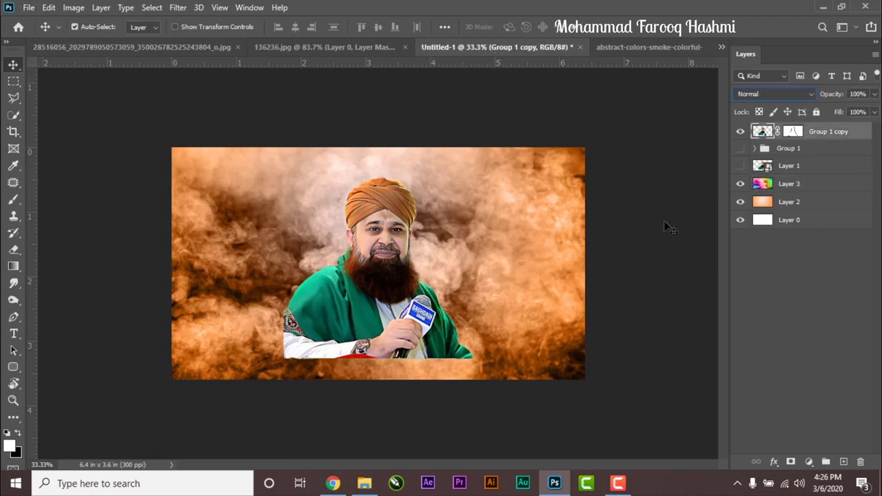
key(ctrl+plus)
key(ctrl+plus)
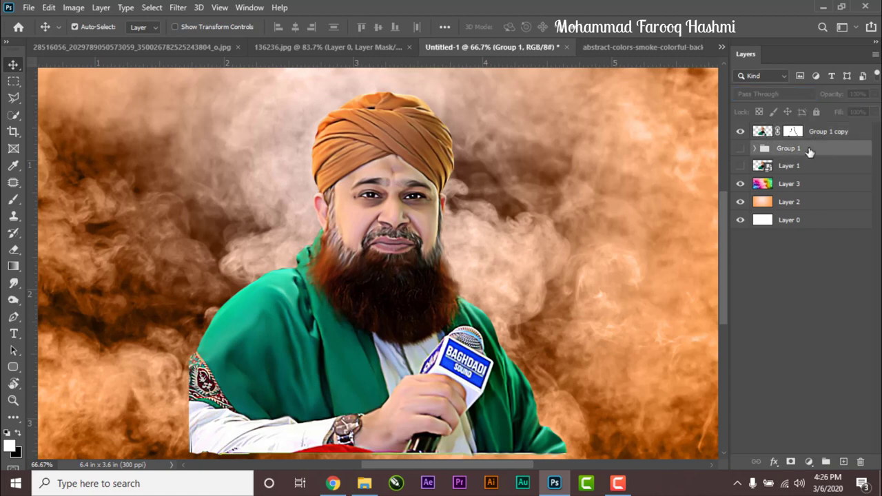
scroll(384, 248, down, 3)
scroll(384, 249, up, 1)
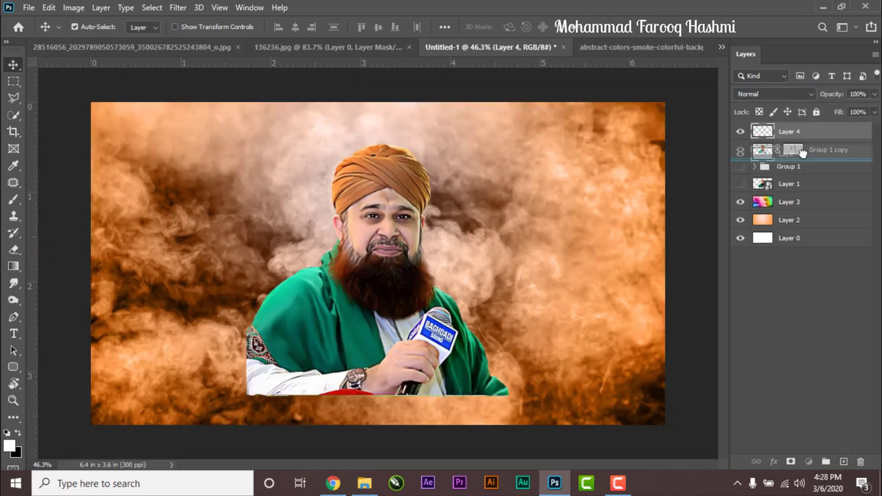
click(10, 446)
click(305, 110)
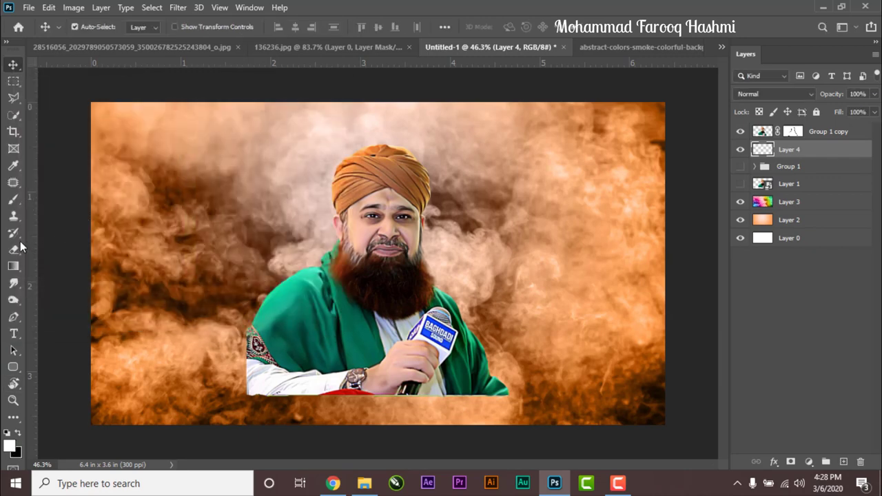
click(13, 199)
drag(359, 256, 413, 227)
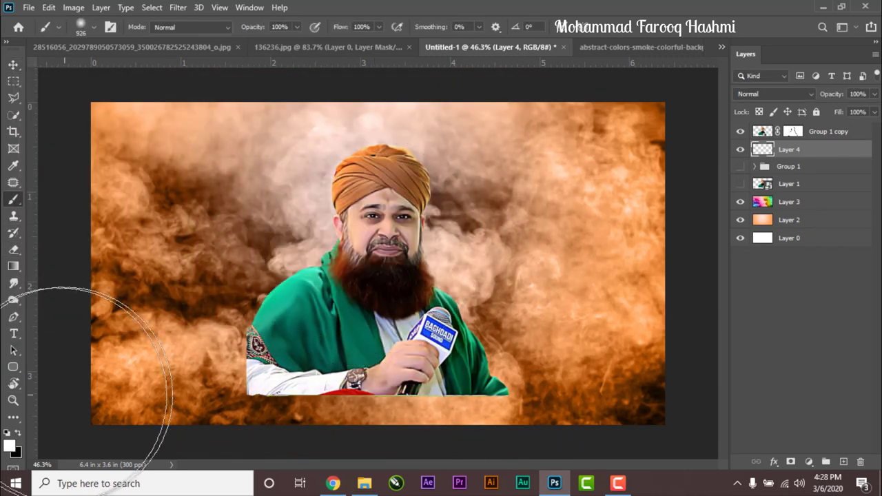
Set the foreground to orange #ffa71d and paint a glow behind the man's head
click(10, 447)
click(388, 143)
click(306, 110)
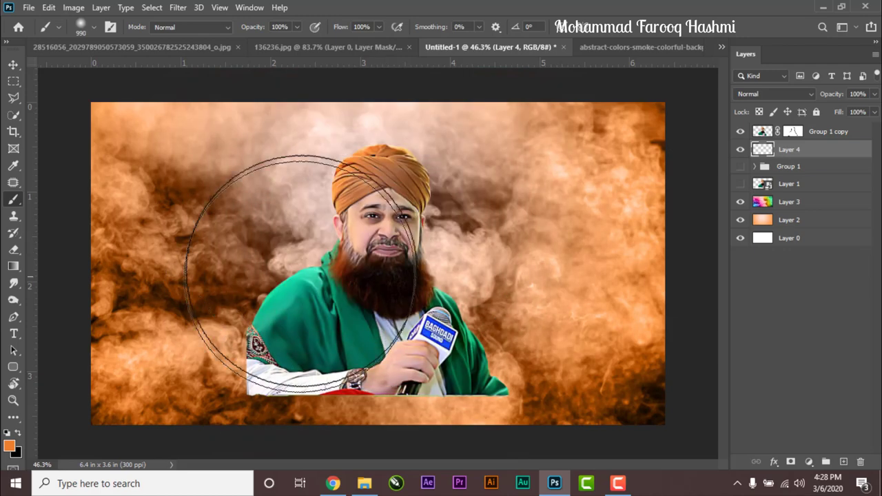
click(10, 447)
drag(161, 127, 158, 116)
click(192, 266)
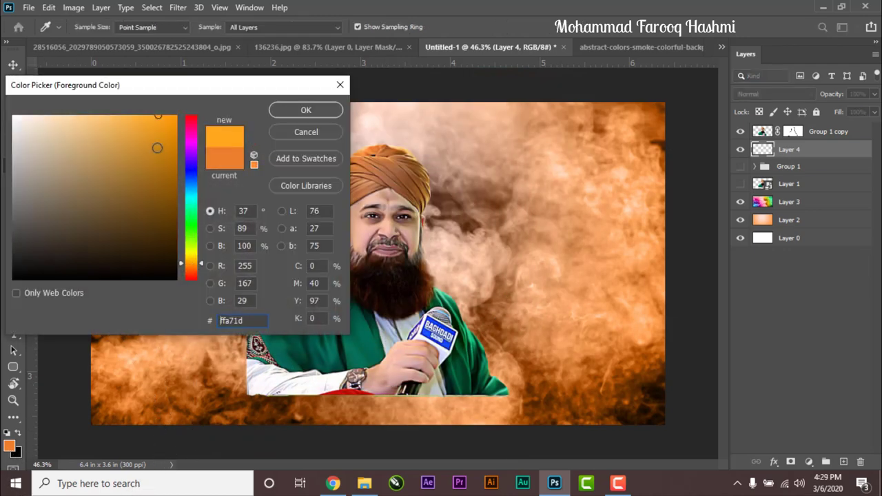
click(293, 111)
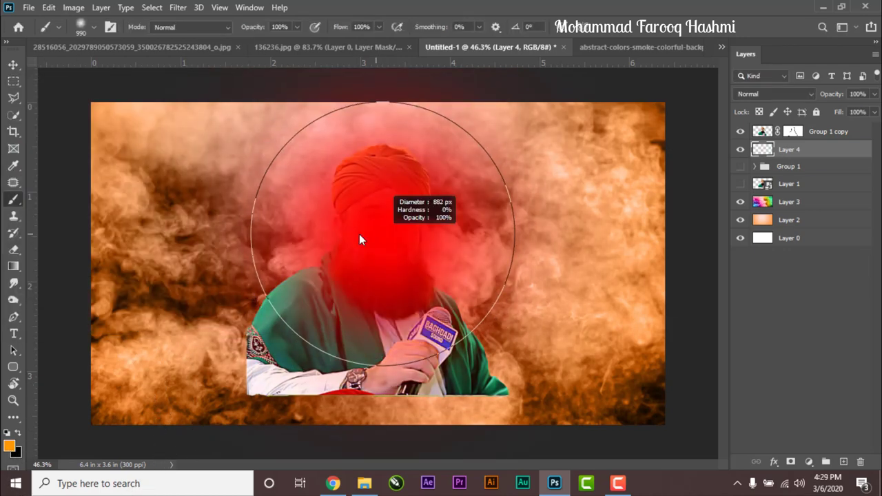
drag(296, 186, 420, 193)
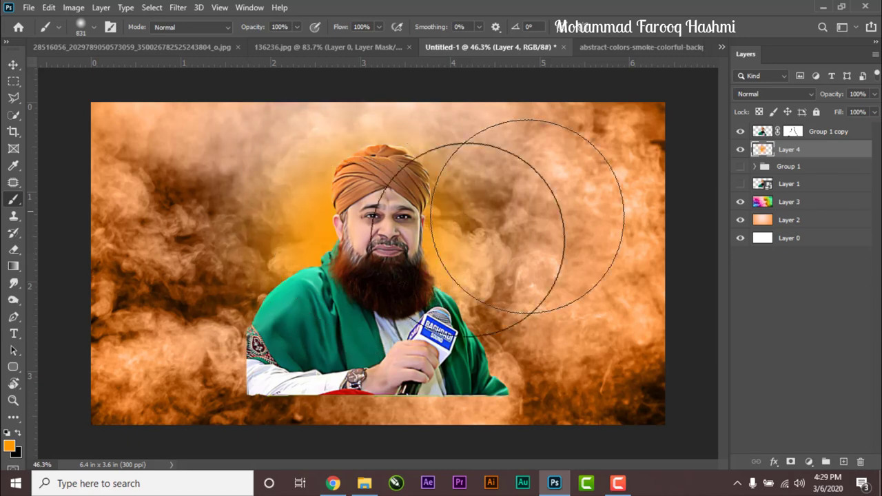
Switch to the Move tool and check Group 1 copy, its mask and Layer 4
click(13, 64)
click(813, 134)
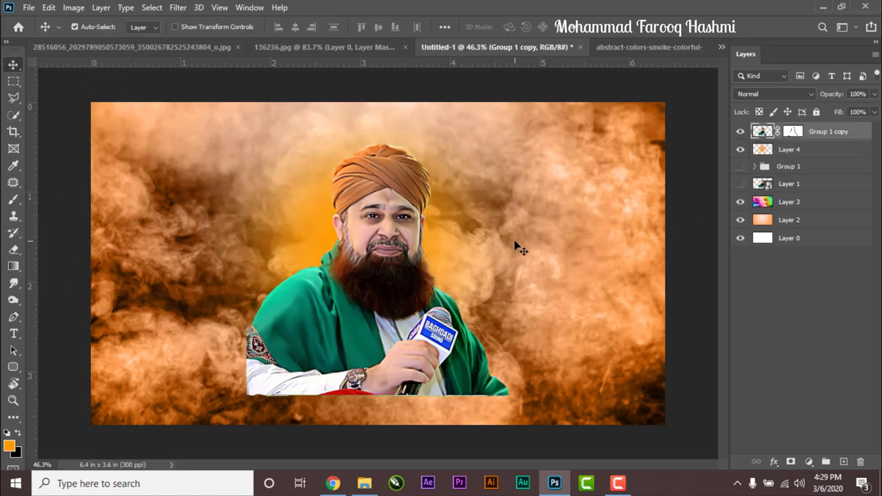
click(794, 132)
click(804, 151)
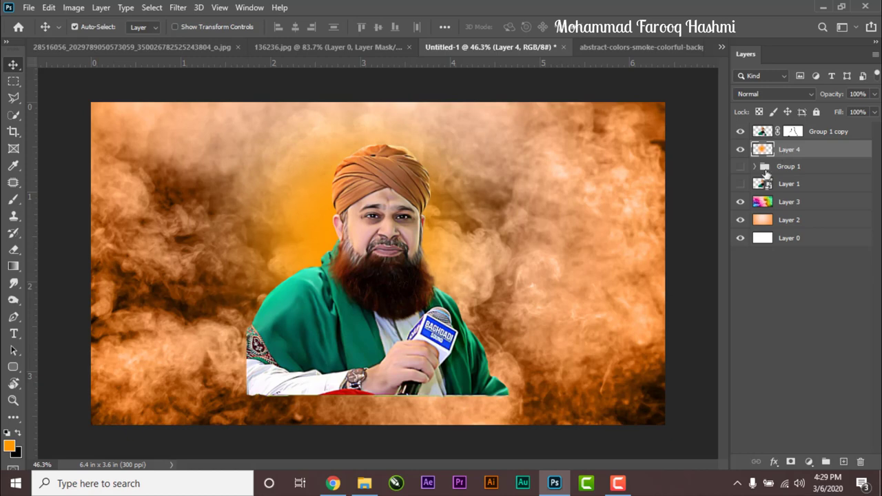
click(819, 133)
On a new Layer 5, brush bright red over the man's face and beard
click(843, 461)
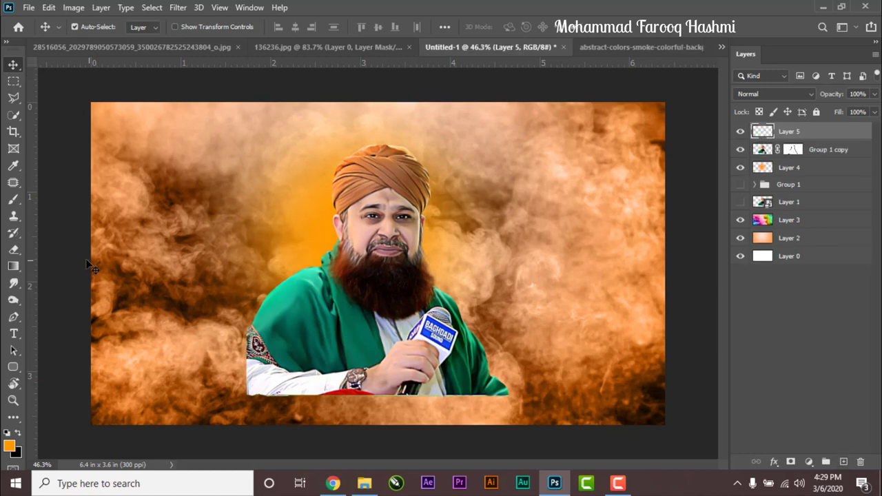
click(13, 199)
click(9, 446)
drag(186, 166, 191, 117)
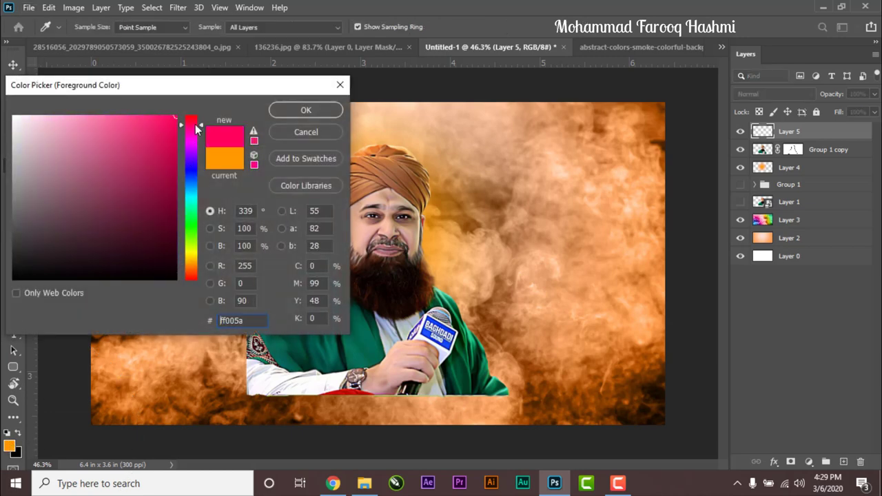
click(168, 125)
click(306, 110)
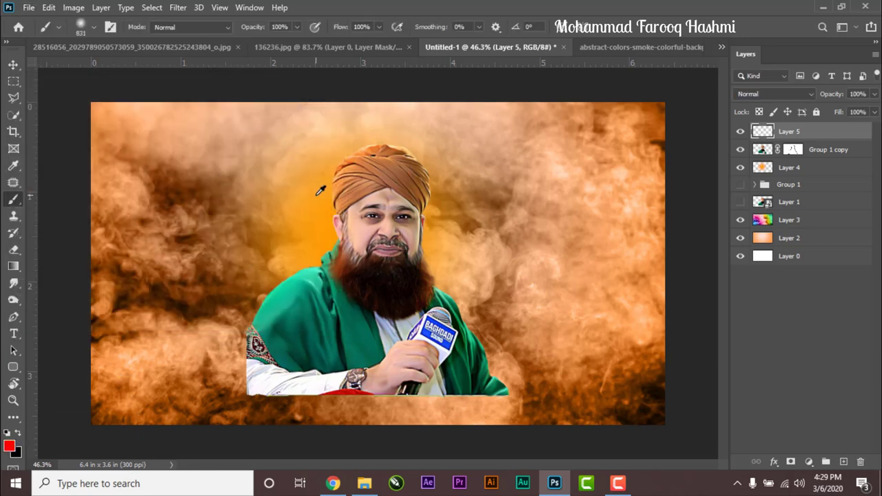
alt+click(316, 191)
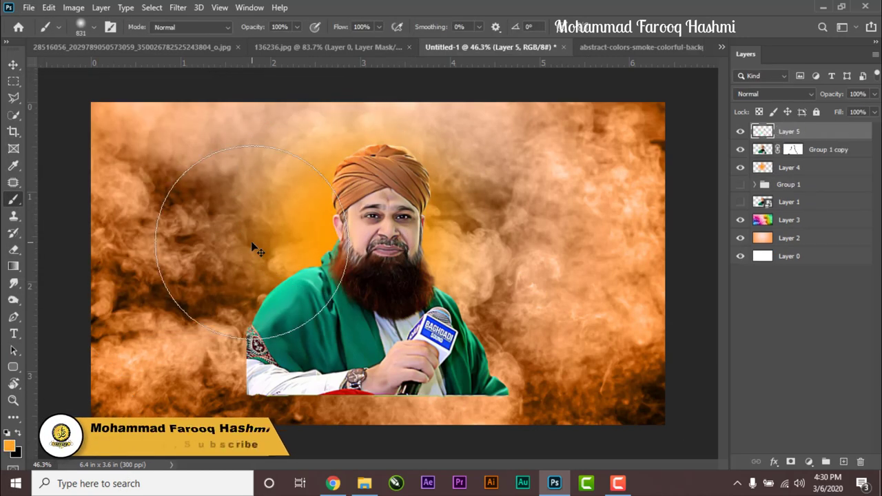
click(9, 446)
drag(191, 269, 195, 111)
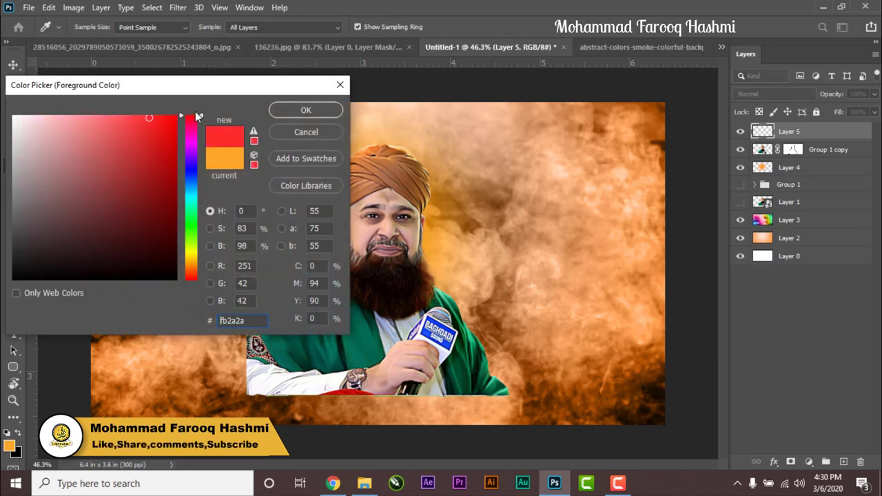
click(179, 104)
click(306, 110)
mouse_move(325, 138)
mouse_down()
mouse_move(275, 216)
mouse_move(295, 158)
mouse_up()
Clip the red layer to the man, set it to Overlay, and lower its fill to 33%
right_click(780, 123)
click(758, 248)
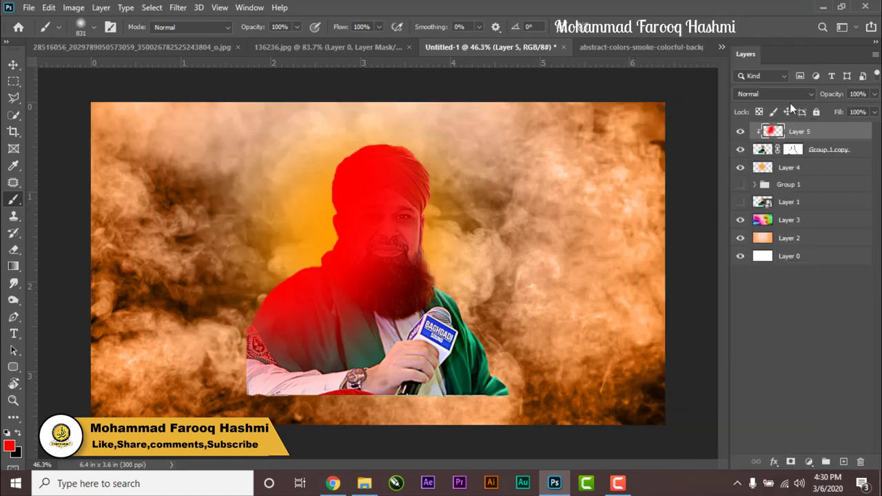
click(775, 94)
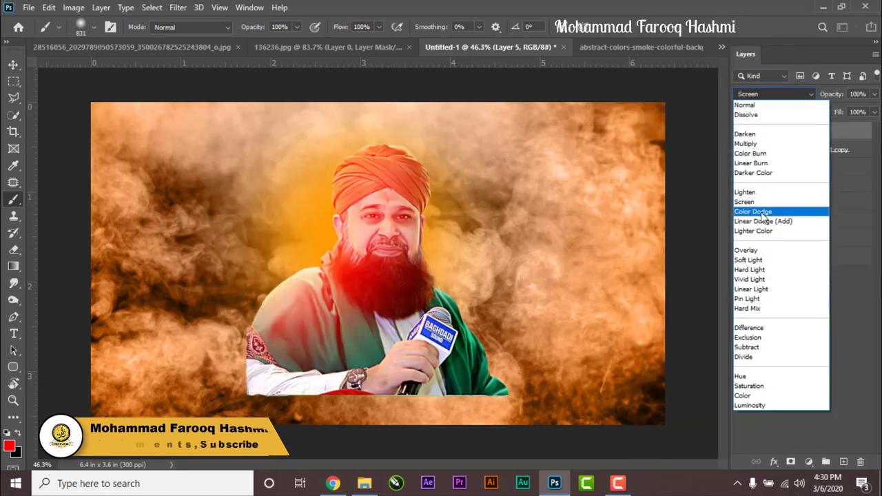
click(758, 269)
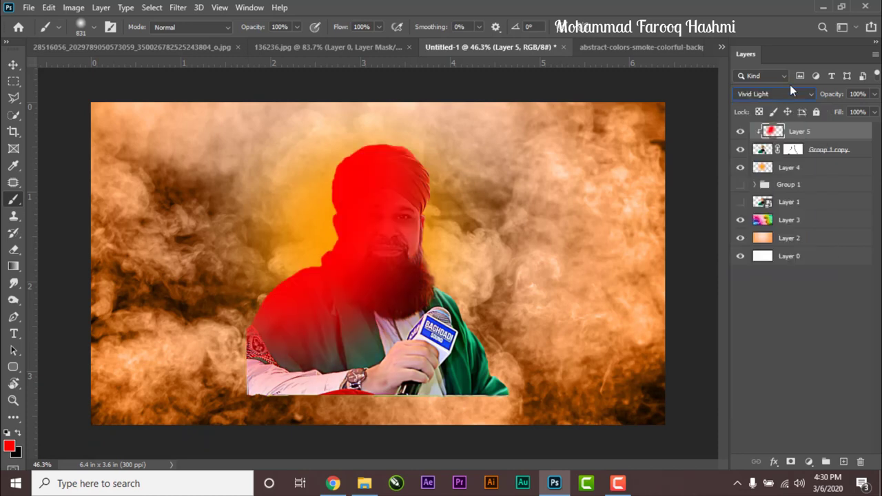
key(Up)
key(Up)
key(Up)
key(Down)
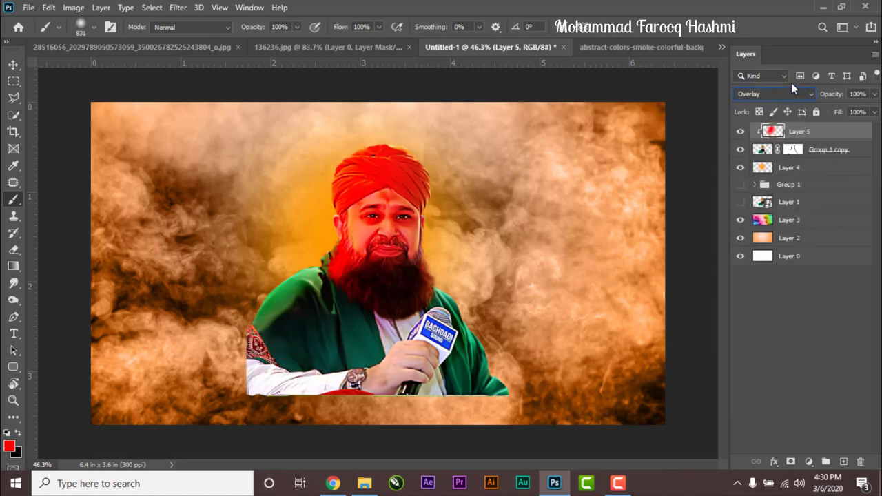
key(Up)
key(Down)
key(Down)
key(Up)
mouse_move(838, 112)
mouse_down()
mouse_move(811, 117)
mouse_move(831, 124)
mouse_up()
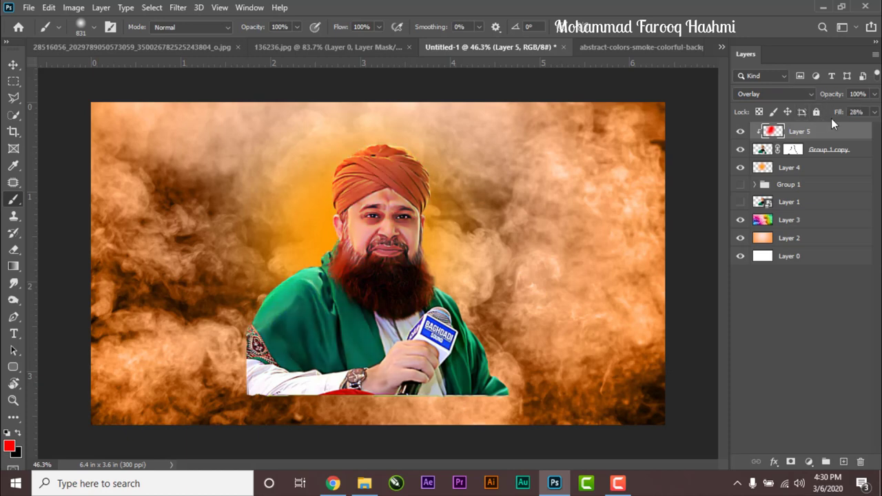
scroll(620, 207, up, 5)
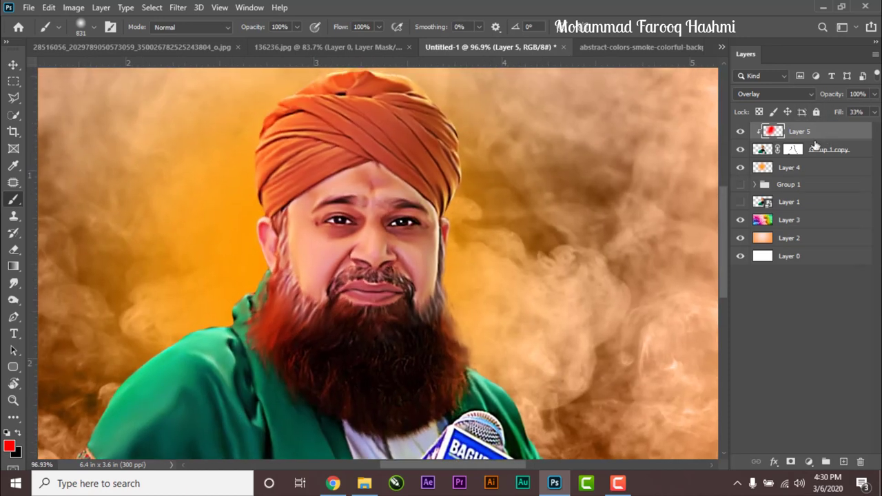
Mask the red tint off the face with a ~280 px brush, then add empty Layer 6
click(790, 461)
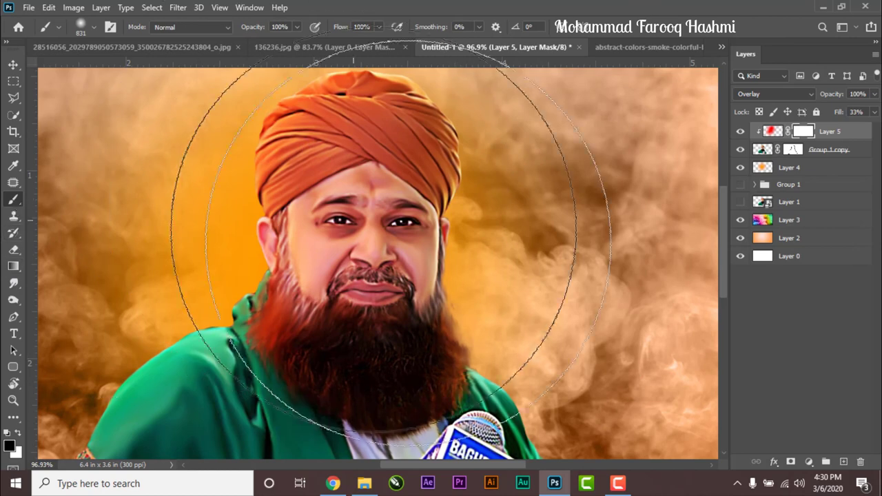
mouse_move(496, 253)
mouse_down()
mouse_move(324, 279)
mouse_move(374, 338)
mouse_up()
drag(421, 108, 420, 165)
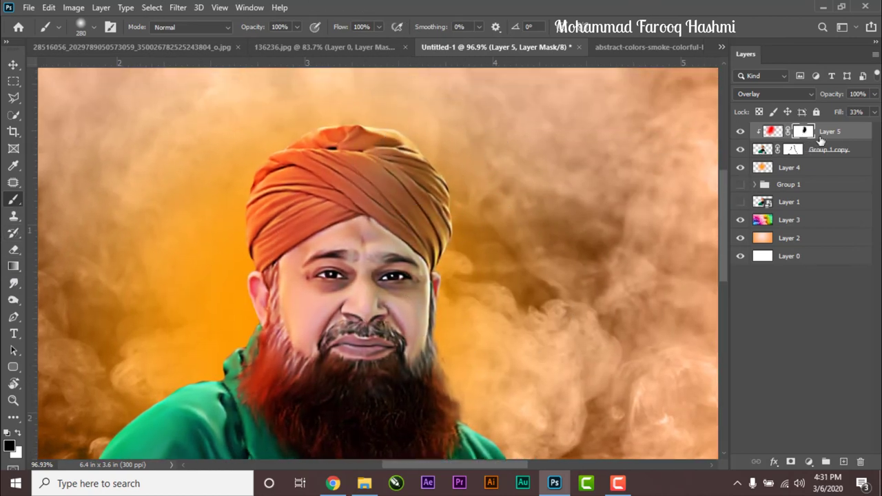
click(845, 462)
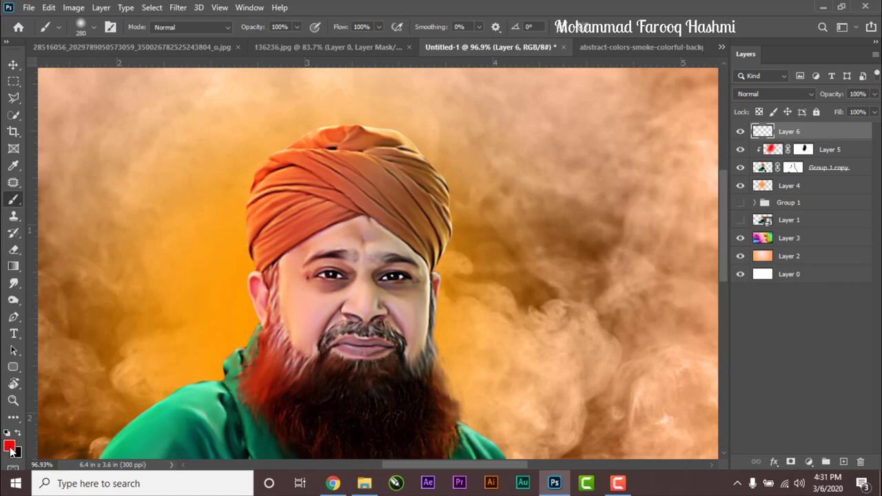
Paint yellow on Layer 6 over the face, turban and lower right of the man
click(9, 447)
click(193, 259)
click(305, 108)
mouse_move(476, 207)
mouse_down()
mouse_move(446, 377)
mouse_move(457, 197)
mouse_move(285, 158)
mouse_up()
drag(459, 408, 490, 226)
drag(544, 289, 593, 441)
Clip the yellow layer to the man, blend it in Color Burn, and lower its fill to 36%
right_click(792, 128)
click(696, 246)
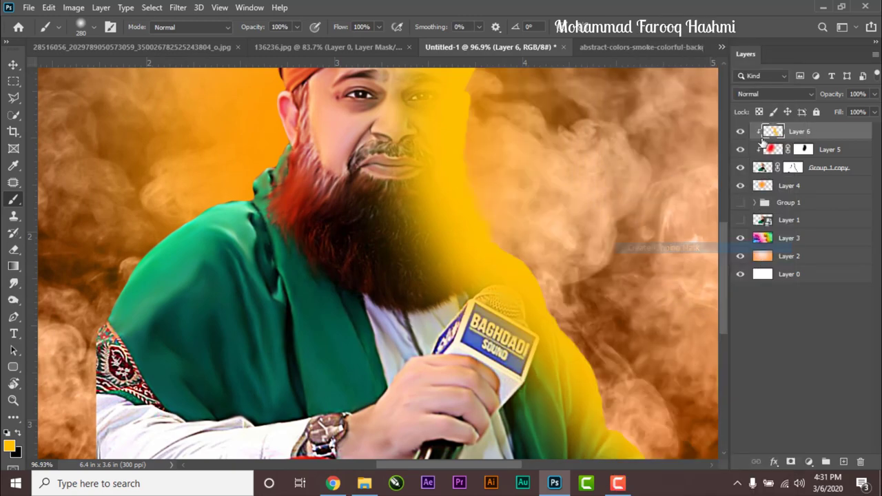
click(772, 93)
click(776, 128)
key(Down)
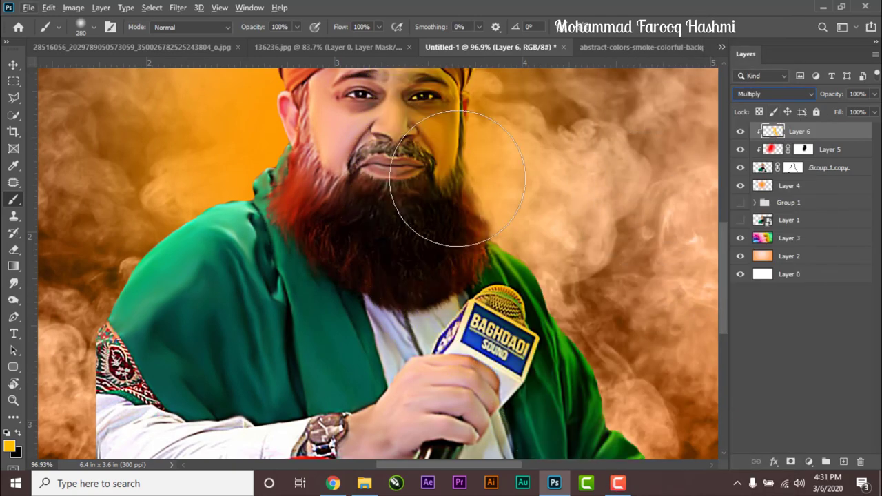
drag(406, 207, 347, 307)
click(805, 95)
key(Down)
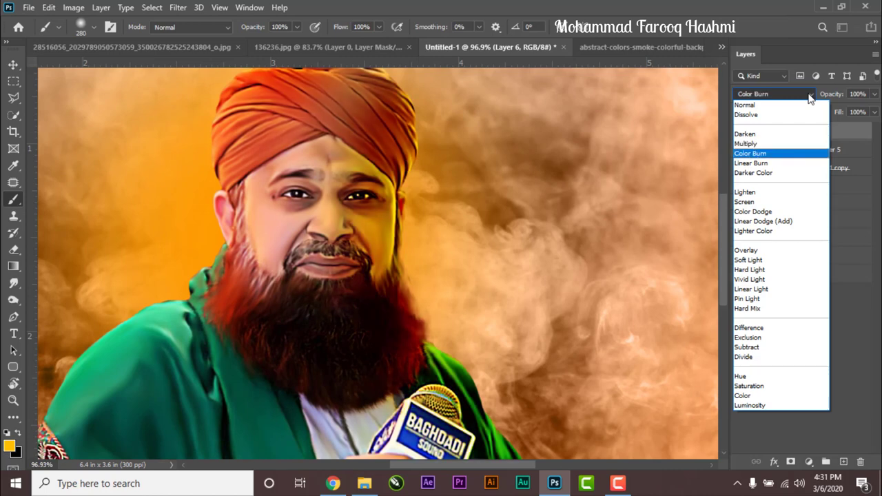
key(Return)
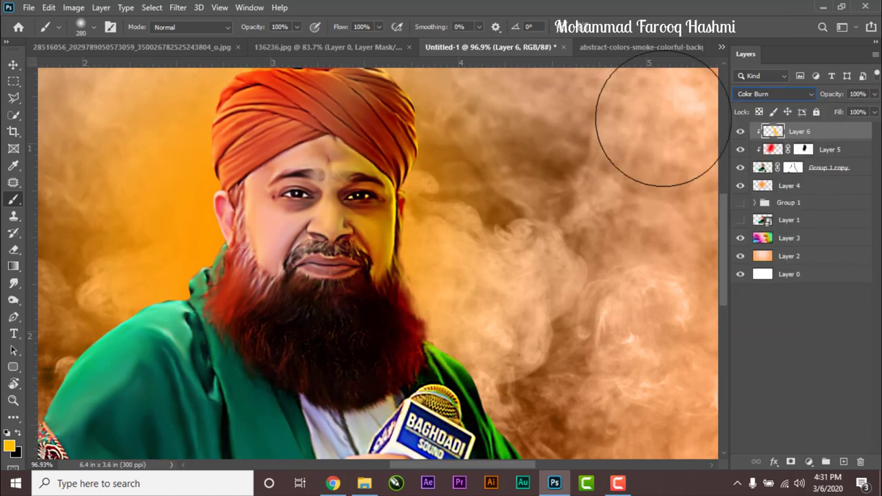
scroll(620, 207, down, 2)
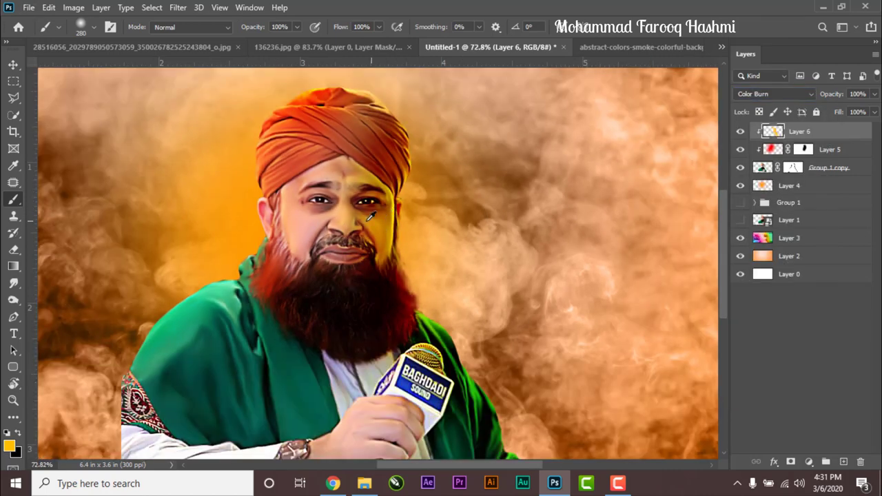
scroll(654, 177, down, 2)
mouse_move(844, 116)
mouse_down()
mouse_move(810, 116)
mouse_move(848, 120)
mouse_up()
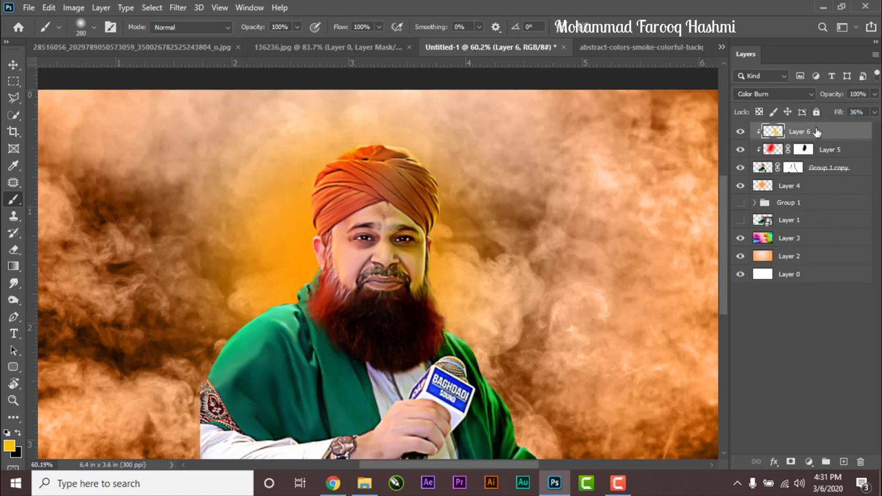
Hide the orange glow Layer 4 and paint orange-red on Layer 5, raising its fill to 52%
click(741, 186)
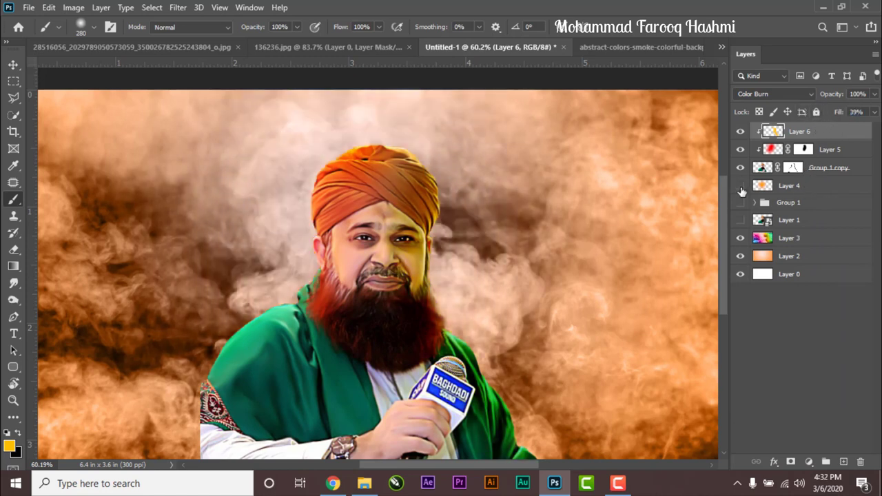
click(792, 148)
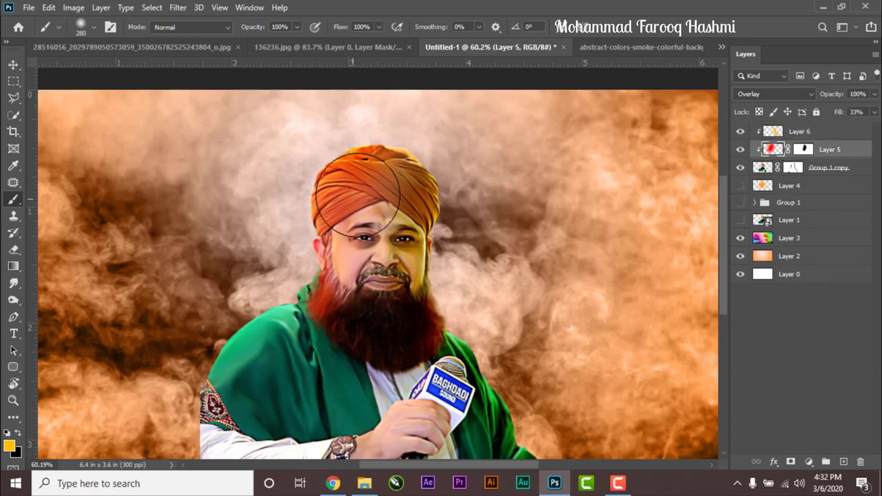
click(10, 447)
drag(193, 117, 227, 271)
click(306, 110)
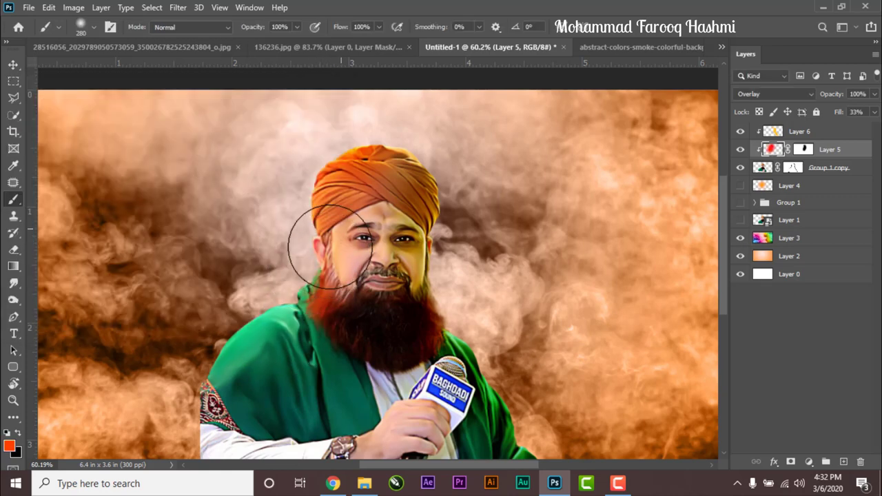
drag(343, 253, 381, 257)
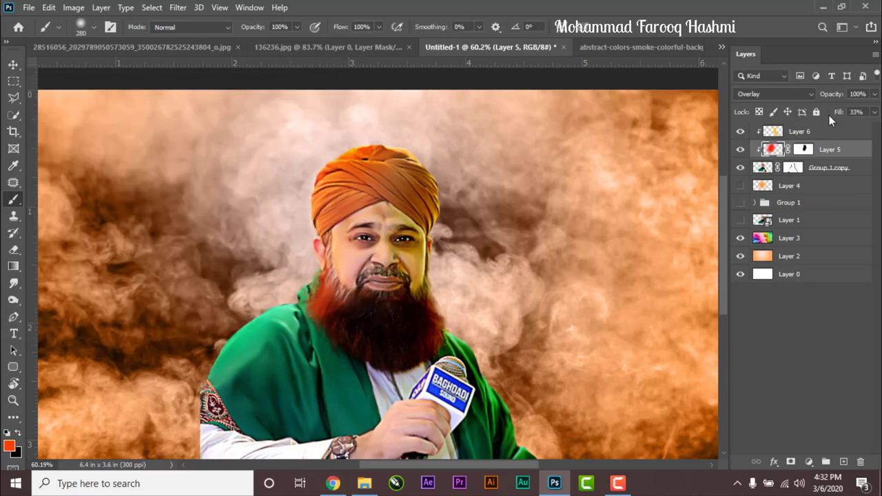
drag(838, 112, 867, 120)
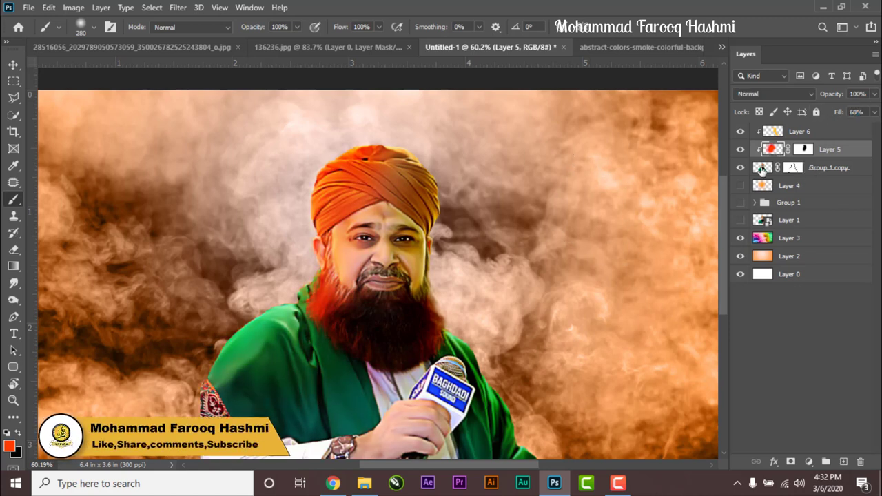
click(761, 170)
click(800, 131)
click(813, 150)
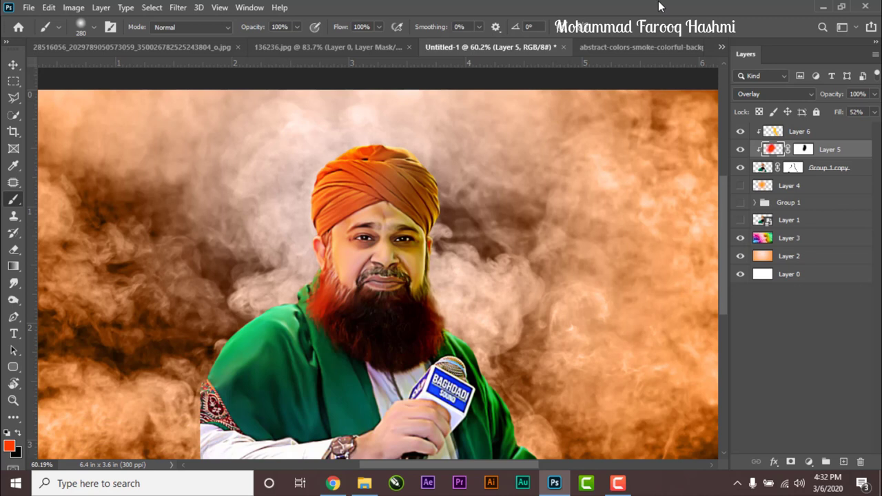
Set up a new top layer in Overlay mode, filled with neutral 50% gray
click(13, 302)
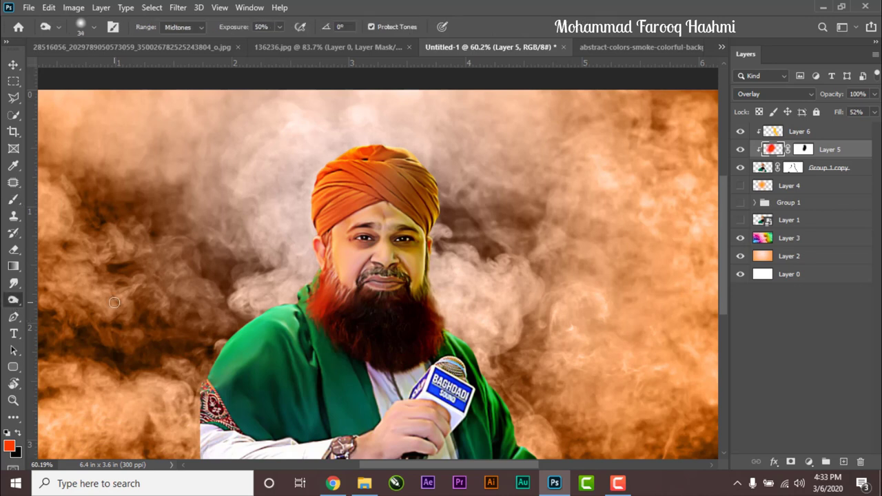
click(793, 132)
key(ctrl+shift+n)
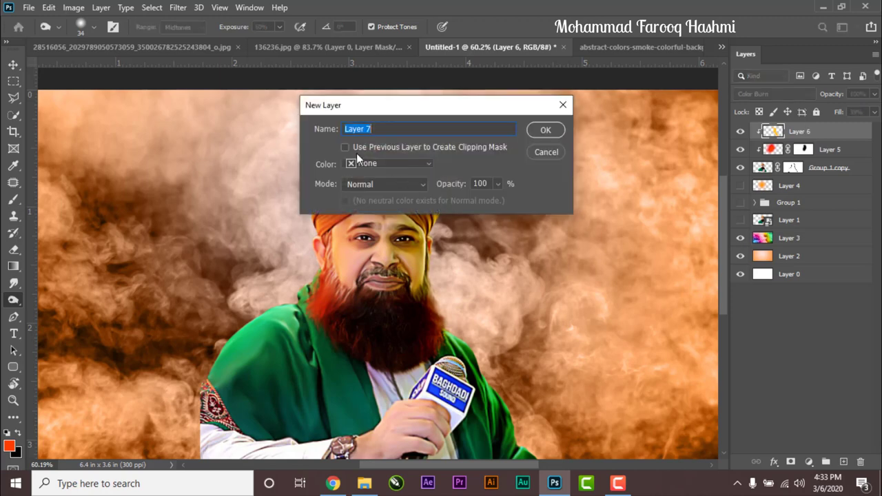
click(409, 165)
click(403, 184)
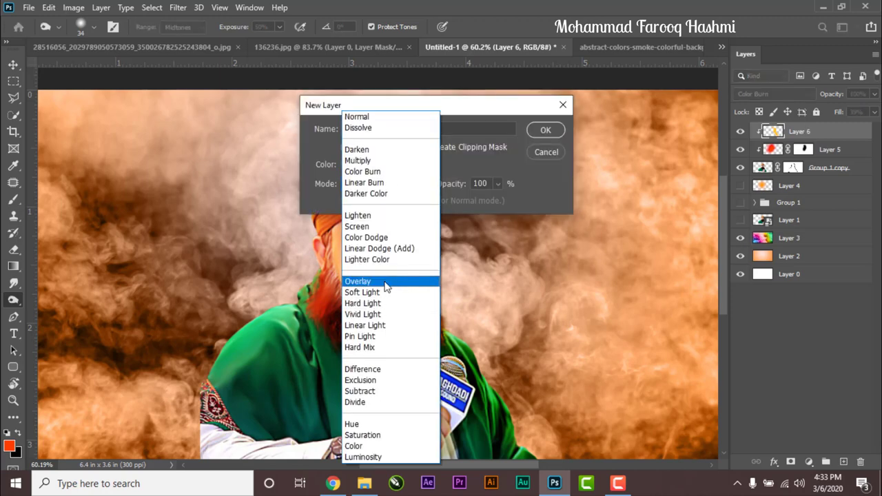
click(384, 282)
click(346, 201)
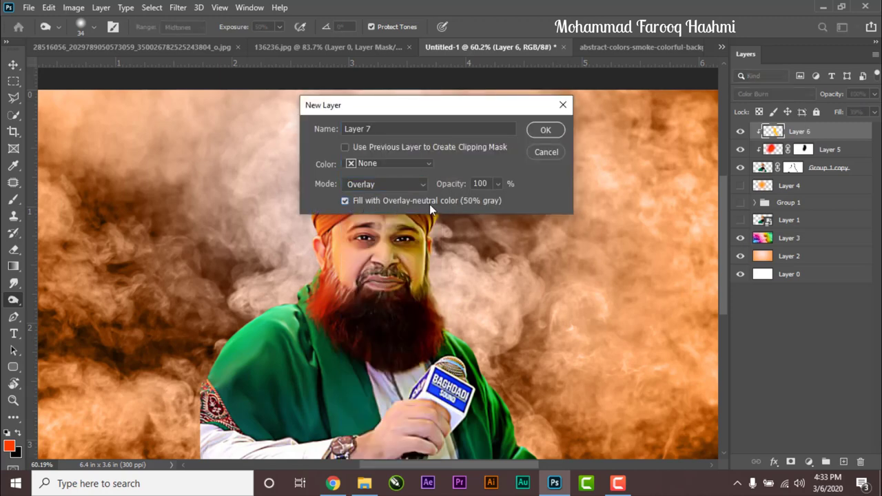
Create the 50% gray Overlay Layer 7 and set the dodge brush to about 13 px
click(543, 131)
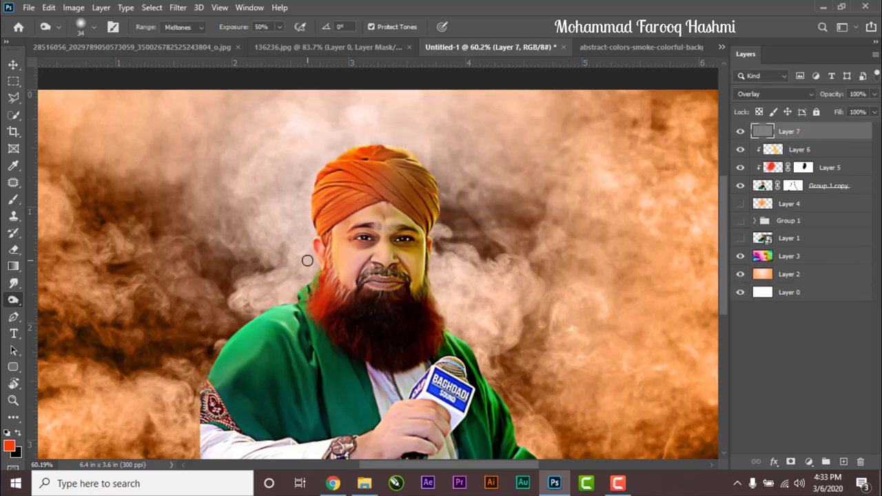
scroll(334, 264, up, 2)
key(shift+o)
scroll(382, 243, up, 3)
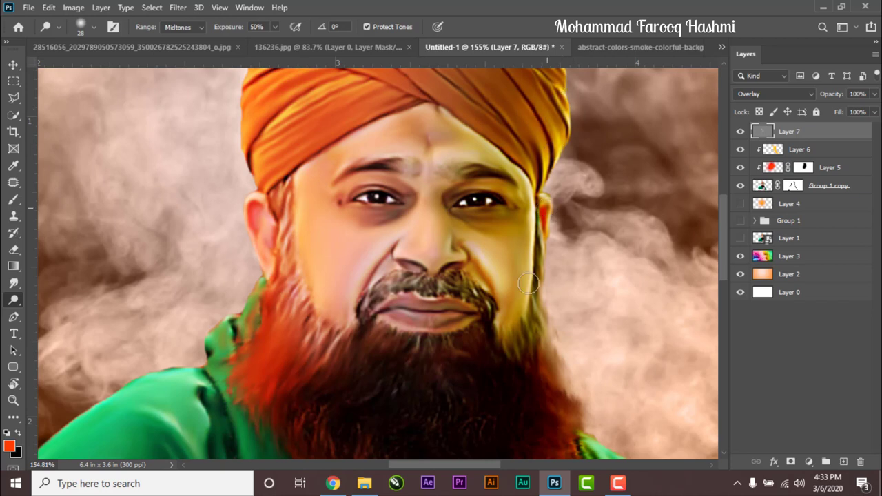
mouse_move(450, 324)
mouse_down()
mouse_move(441, 328)
mouse_move(454, 324)
mouse_up()
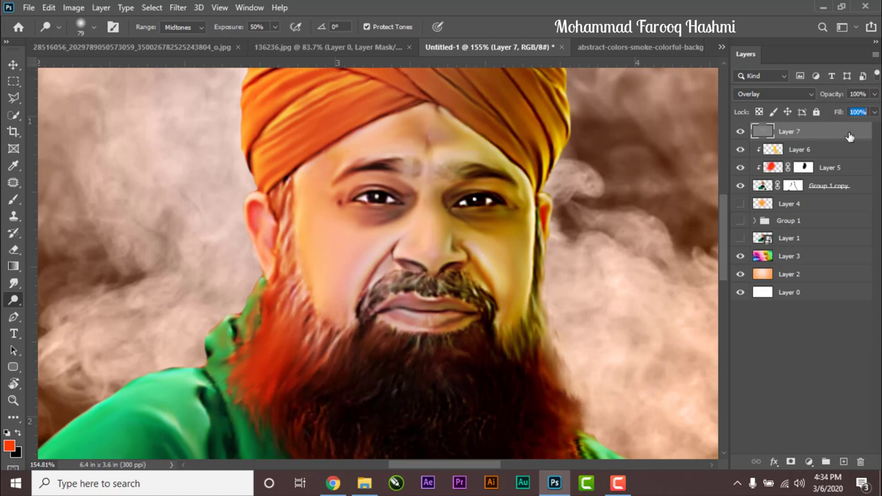
scroll(340, 241, down, 3)
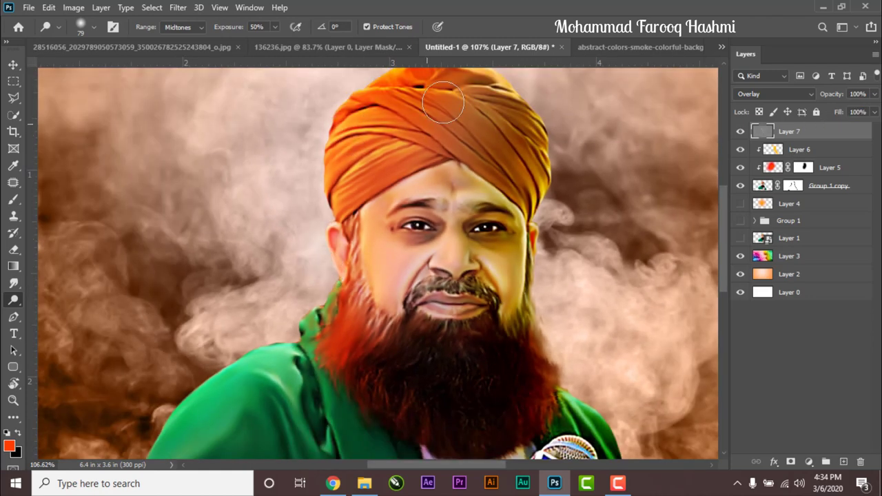
scroll(414, 262, down, 5)
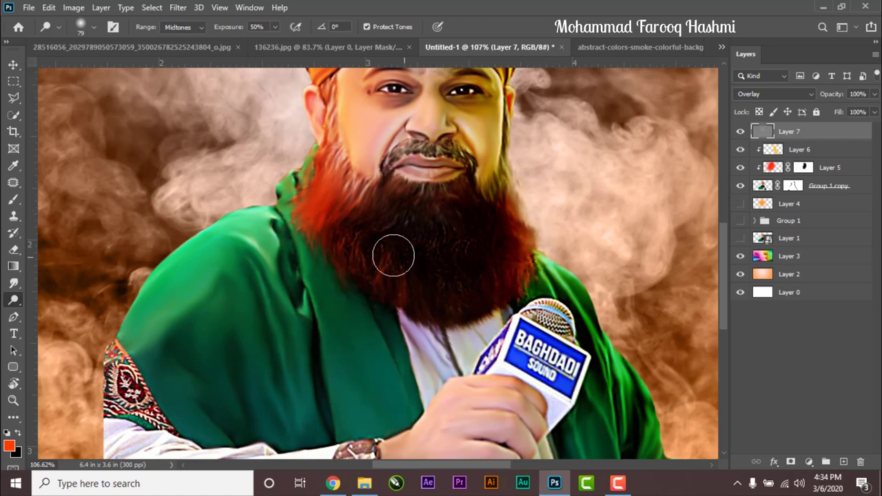
Dodge the bottom of the beard and both green sleeves, then lower the layer fill to 49%
drag(492, 312, 434, 290)
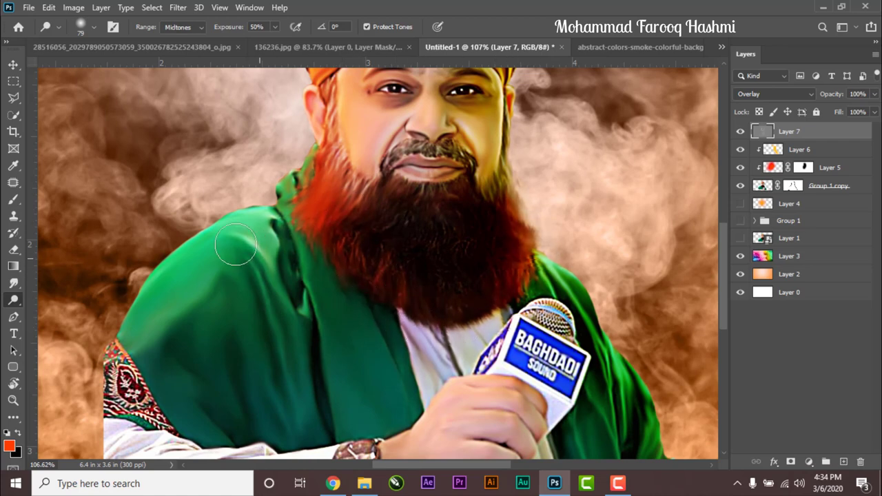
mouse_move(236, 245)
mouse_down()
mouse_move(197, 310)
mouse_move(319, 397)
mouse_up()
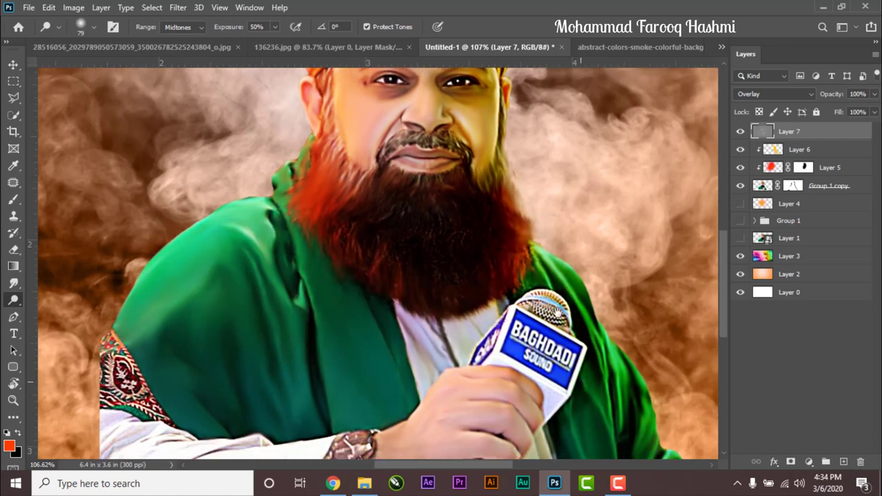
drag(392, 391, 350, 247)
drag(524, 338, 618, 335)
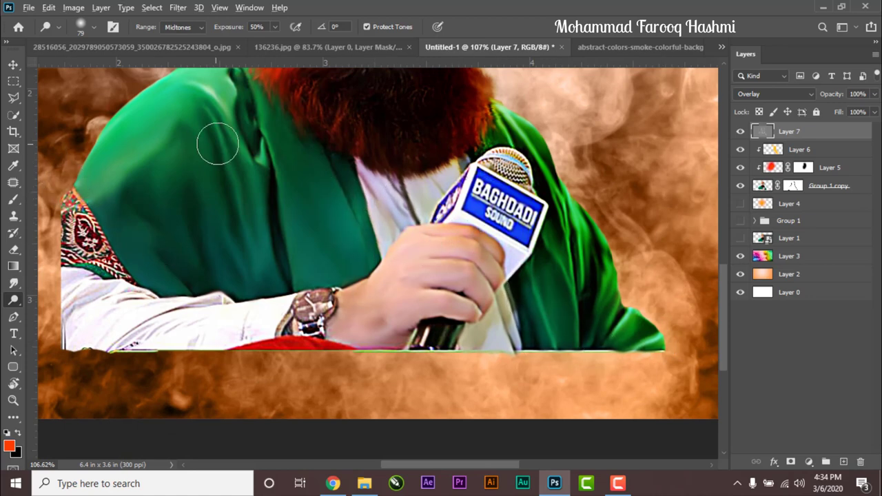
scroll(217, 144, down, 3)
mouse_move(842, 112)
mouse_down()
mouse_move(836, 115)
mouse_move(869, 129)
mouse_up()
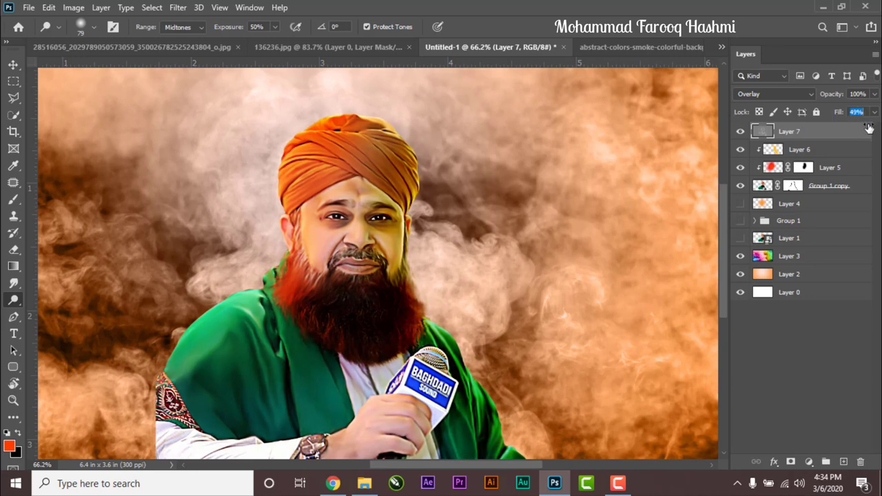
Set the smoke Layer 3 to Darken and toggle the orange Layer 2 on and off to compare
scroll(398, 286, down, 1)
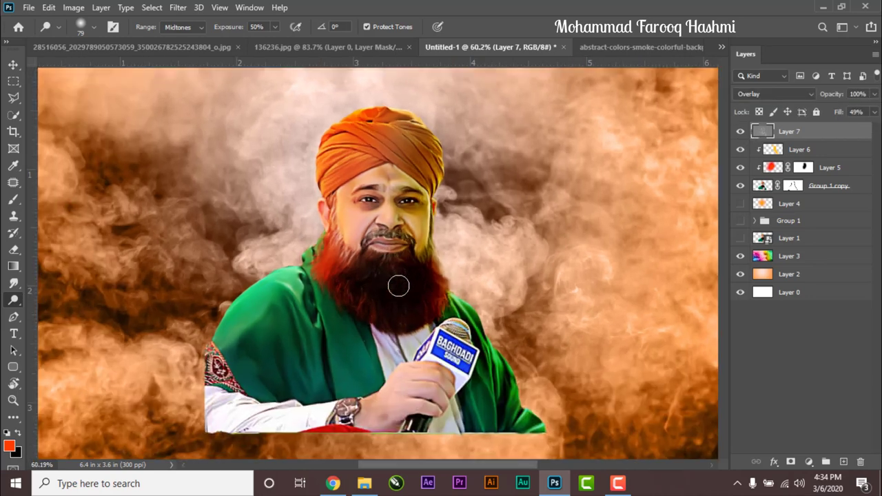
click(803, 256)
click(793, 94)
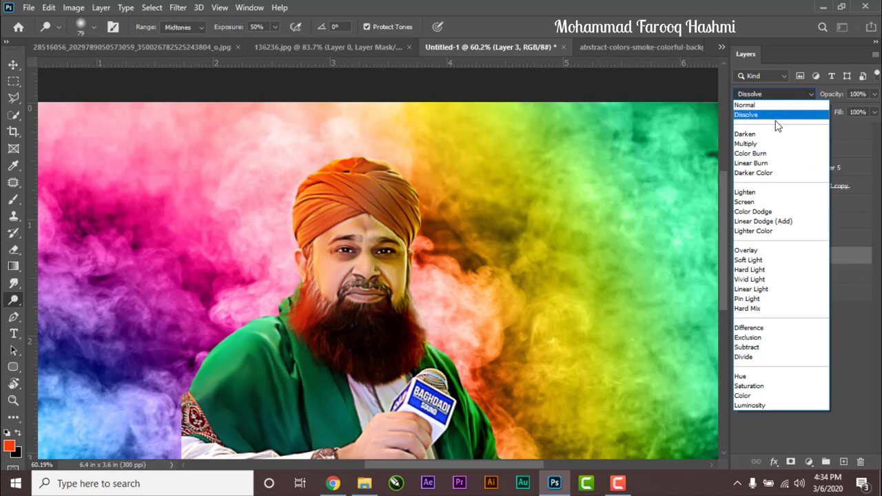
click(777, 134)
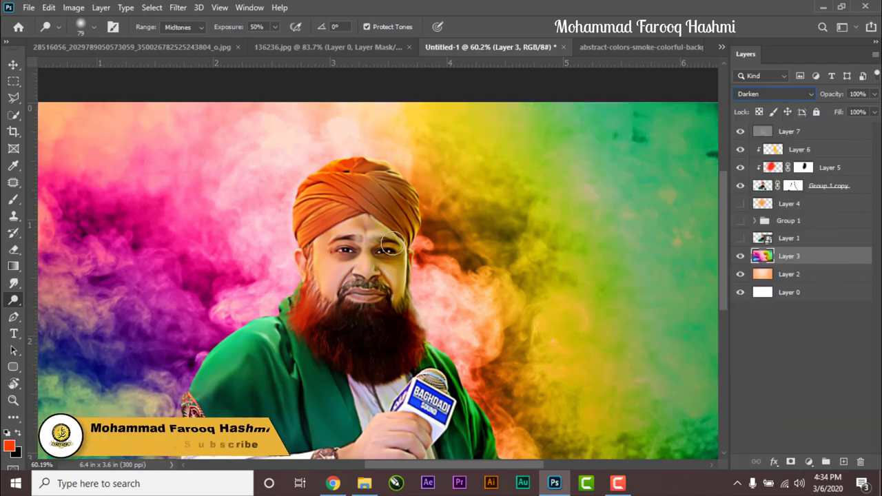
click(799, 131)
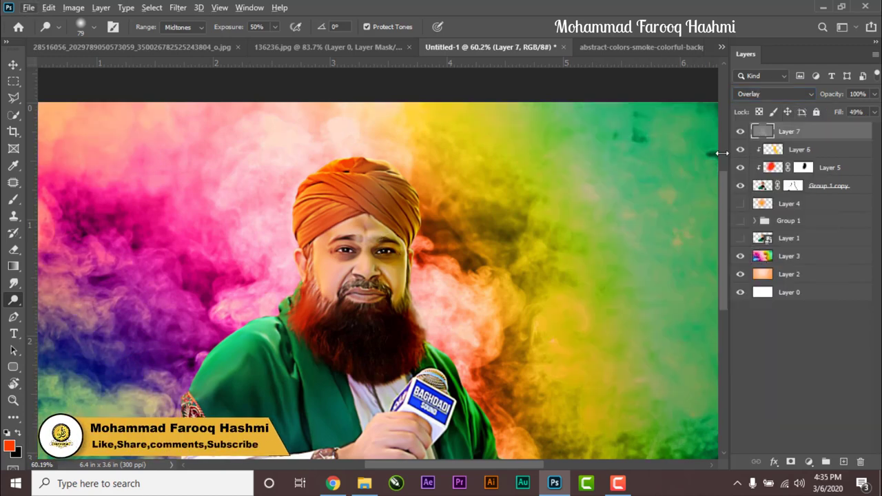
scroll(719, 153, down, 3)
click(792, 256)
click(741, 274)
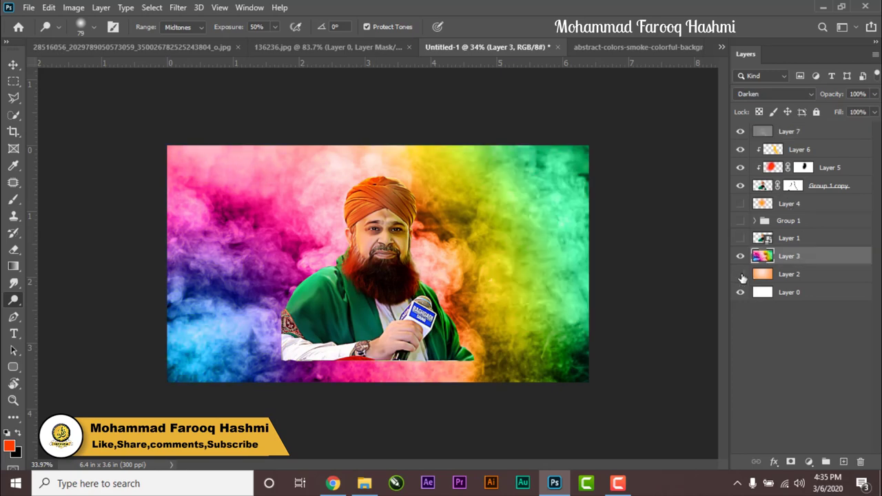
click(741, 274)
click(741, 274)
click(741, 274)
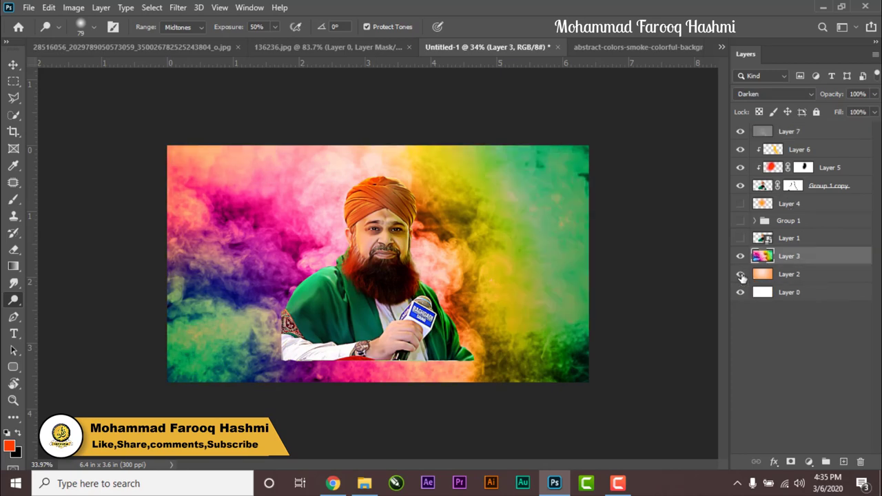
click(741, 275)
Cycle Layer 3 through blend modes, then hide the smoke layer and bring up another photo document
click(774, 94)
click(789, 136)
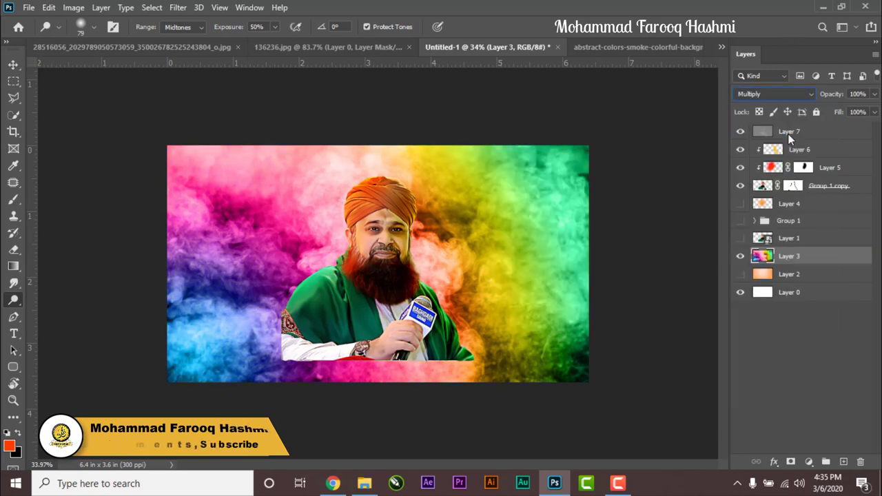
key(Down)
key(Down)
key(Down)
key(Down)
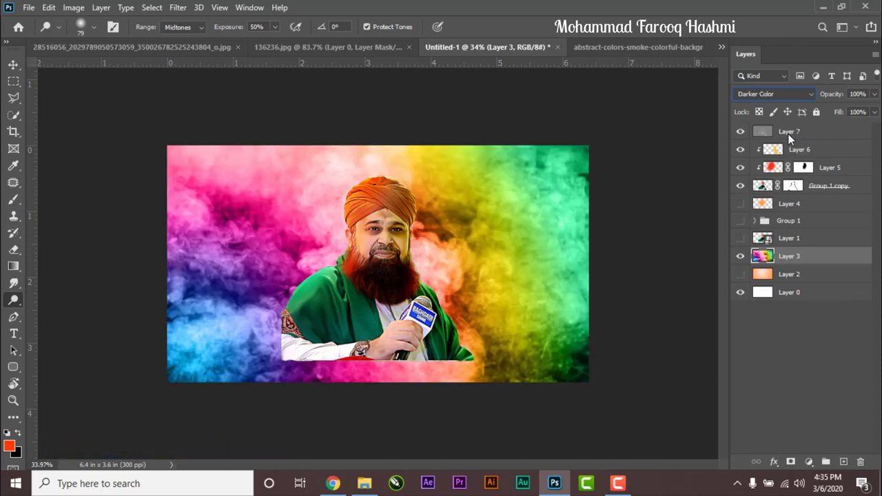
key(Down)
key(Down)
key(Down)
key(Down)
key(Down)
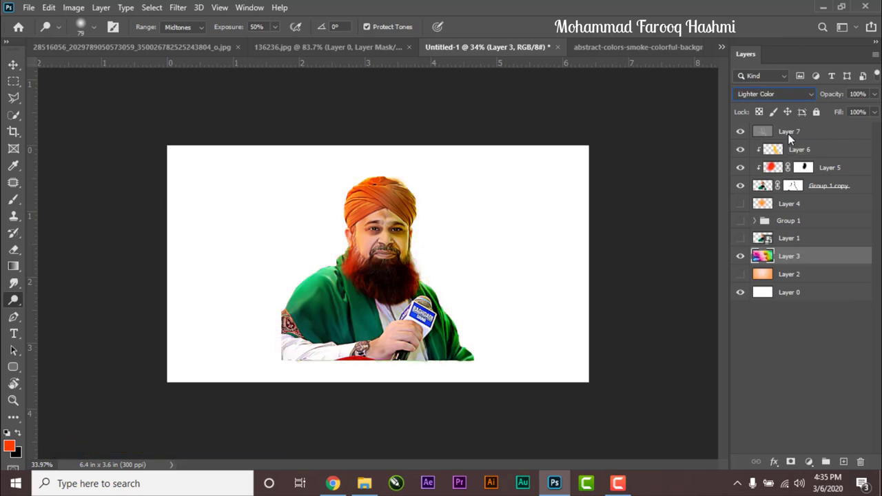
key(Down)
key(Down)
key(Down)
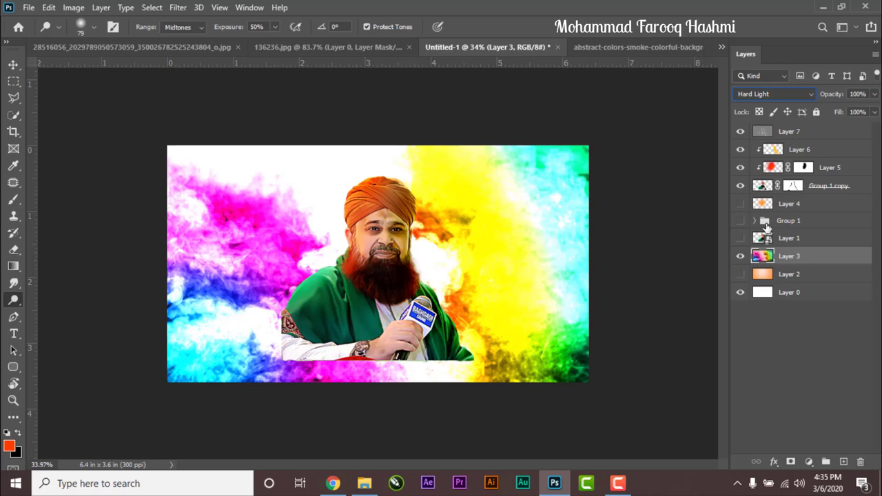
click(740, 275)
key(Down)
key(Down)
key(Down)
key(Down)
key(Up)
key(Up)
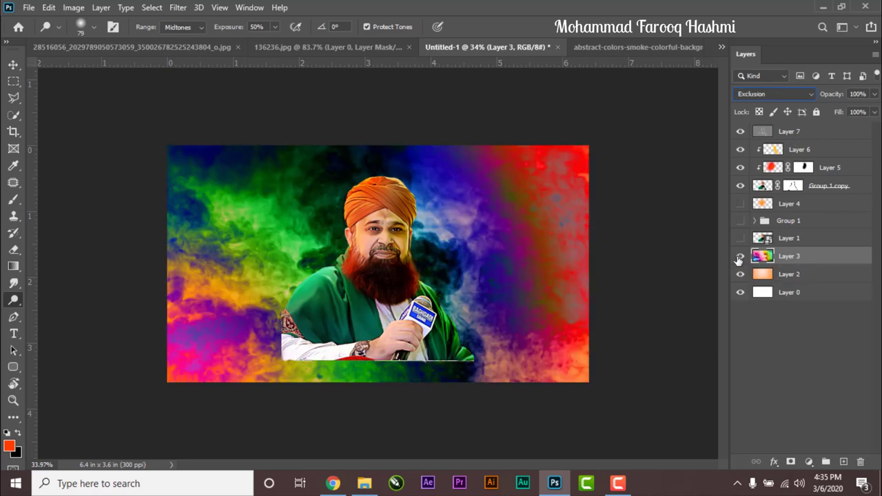
key(Up)
key(Up)
key(Up)
key(Up)
key(Up)
key(Up)
key(Up)
key(Up)
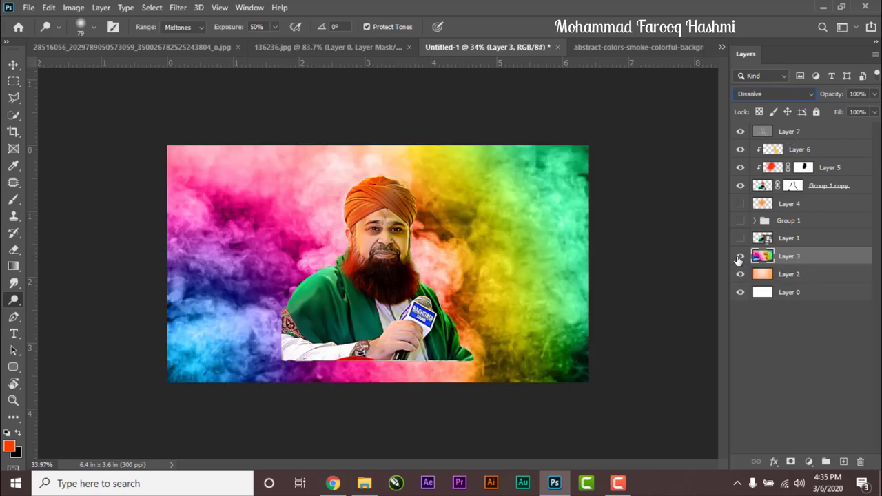
key(Up)
key(Up)
key(Up)
key(Up)
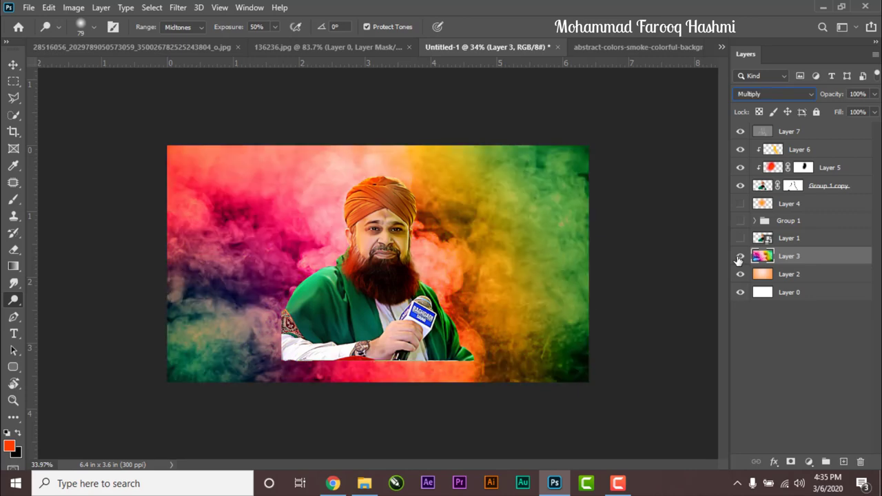
click(741, 257)
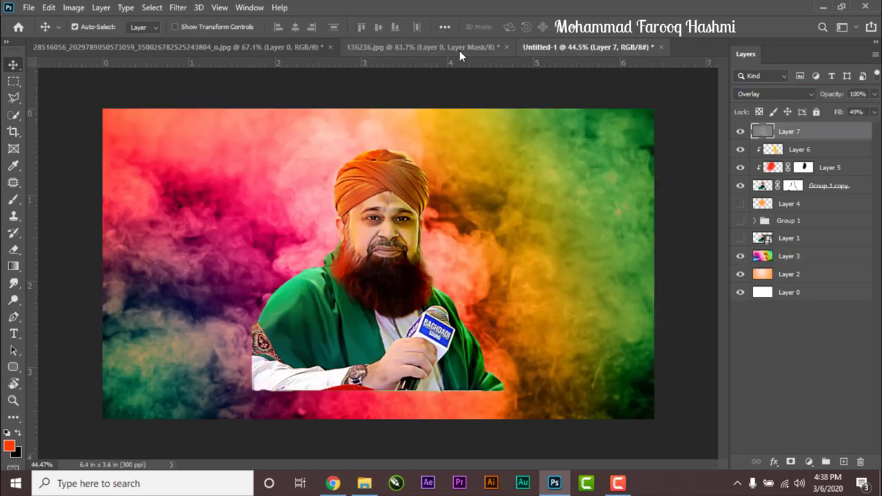
click(459, 49)
Bring the side-profile photo into the poster, enlarge it, and place it on the right
click(274, 47)
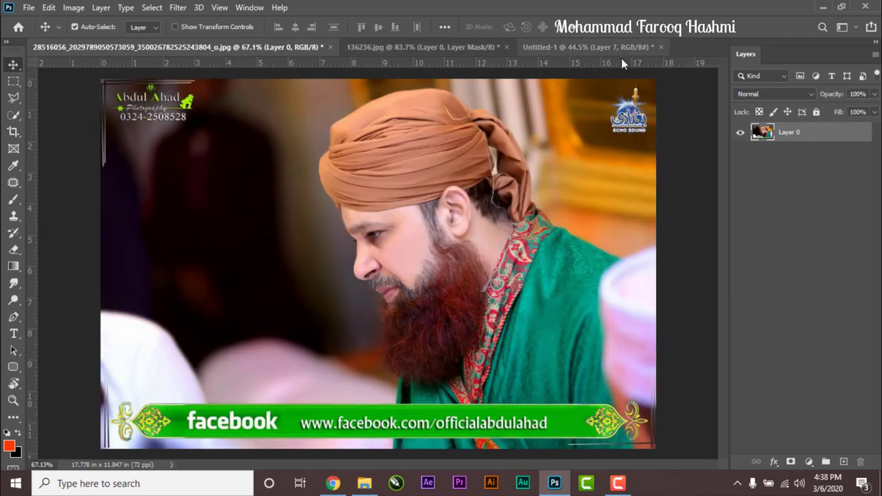
mouse_move(562, 173)
mouse_down()
mouse_move(548, 245)
mouse_move(469, 245)
mouse_up()
key(ctrl+t)
drag(278, 355, 104, 422)
mouse_move(348, 275)
mouse_down()
mouse_move(648, 287)
mouse_move(468, 318)
mouse_move(445, 310)
mouse_up()
key(Return)
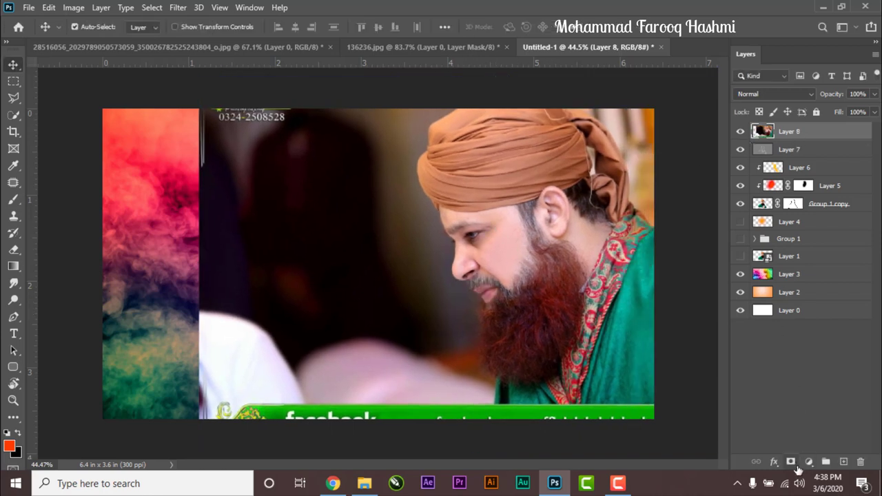
Mask the photo's left side and beard area into the smoke, and move Layer 8 beneath Group 1 copy
click(791, 462)
click(13, 199)
mouse_move(299, 240)
mouse_down()
mouse_move(221, 158)
mouse_move(264, 173)
mouse_move(235, 338)
mouse_move(386, 414)
mouse_move(689, 365)
mouse_move(699, 118)
mouse_up()
drag(355, 227, 386, 289)
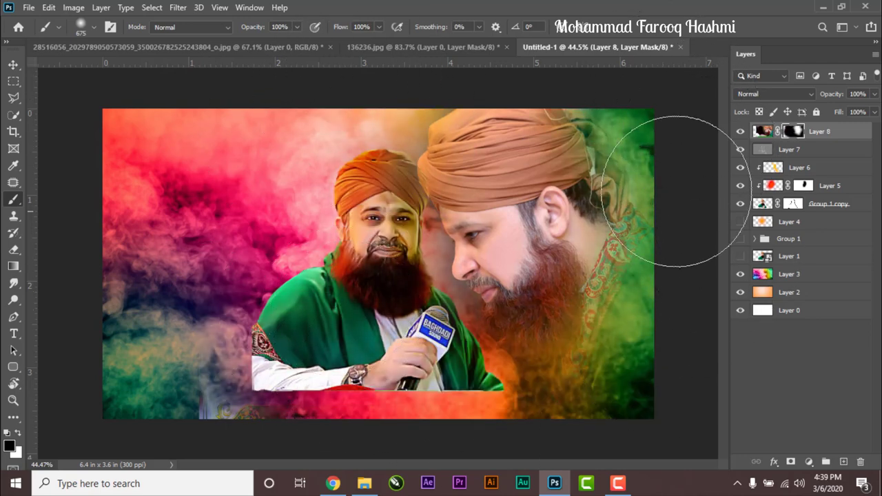
drag(793, 131, 792, 203)
drag(476, 296, 544, 372)
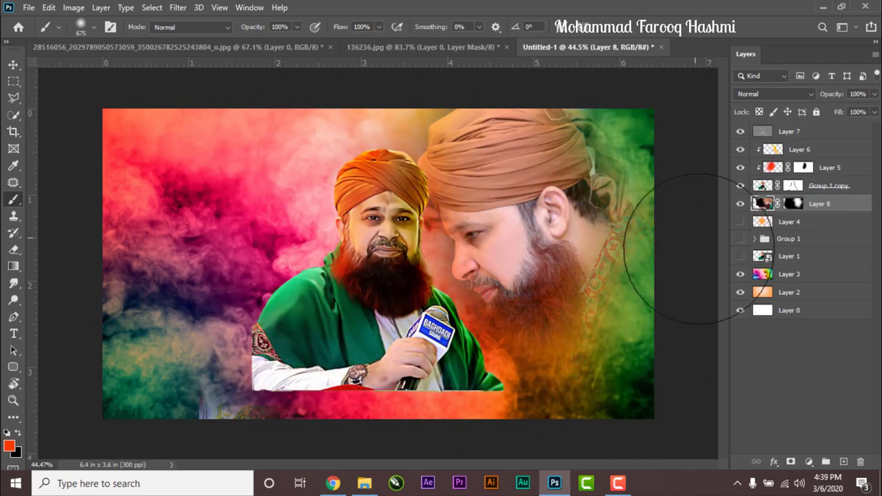
click(768, 185)
Move the microphone figure left and down, and shift the side-profile portrait left
key(v)
click(296, 280)
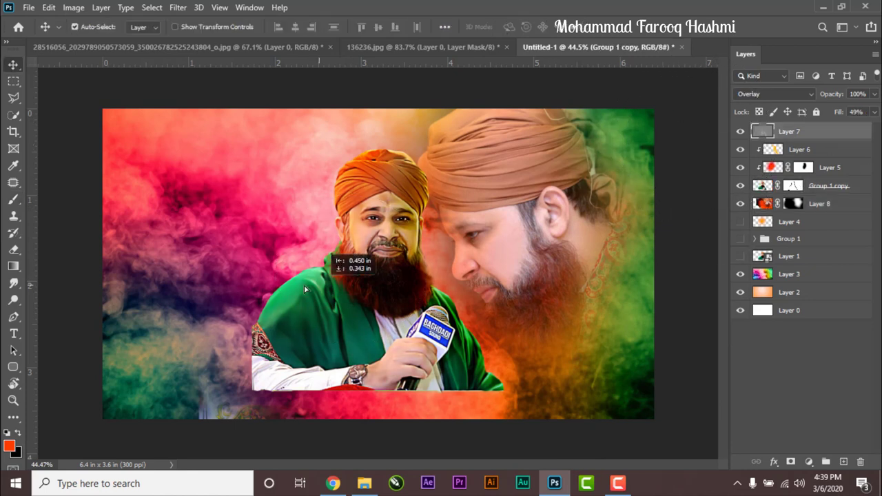
shift+click(820, 190)
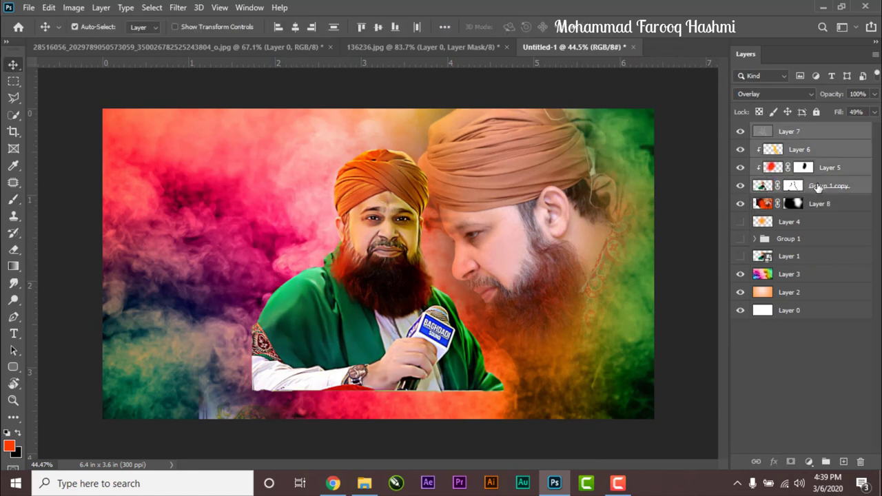
drag(346, 282, 227, 289)
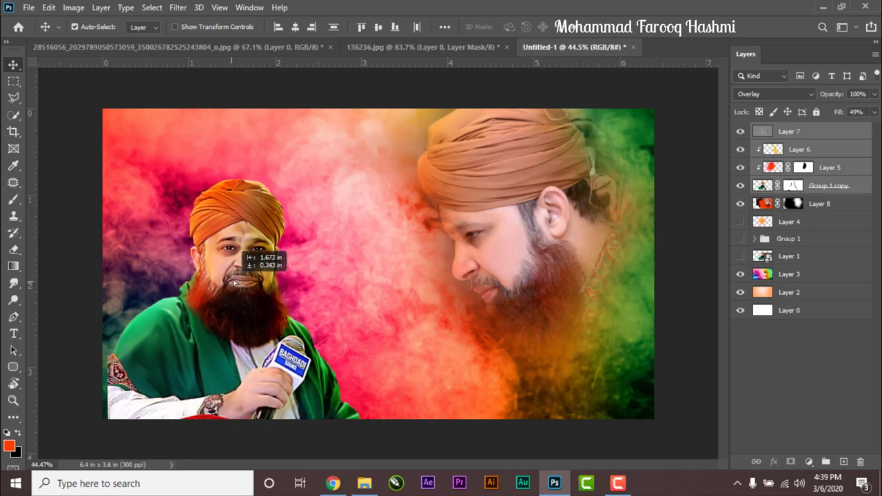
drag(519, 198, 456, 206)
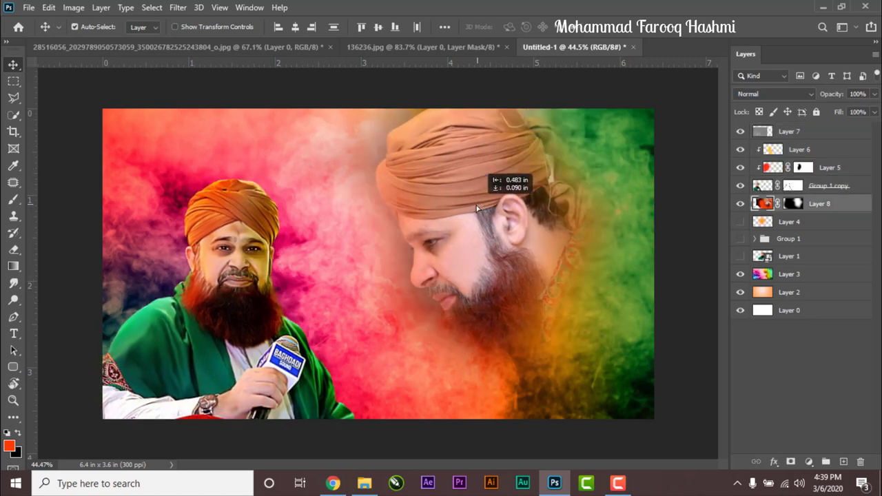
Set Layer 8's blend mode to Lighter Color and fine-tune the side-profile face's position
click(804, 94)
key(Down)
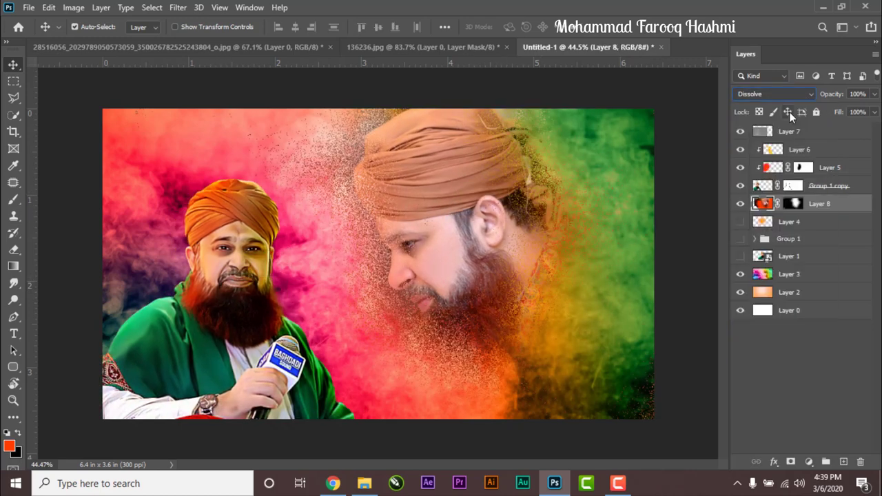
key(Down)
key(Down)
key(Down)
key(Down)
key(Down)
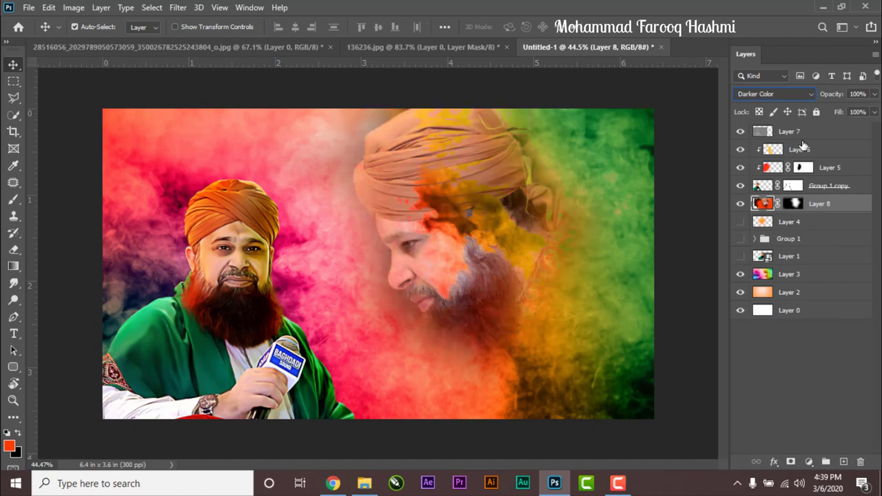
key(Down)
key(Down)
key(Down)
key(Down)
key(Down)
key(Down)
key(Down)
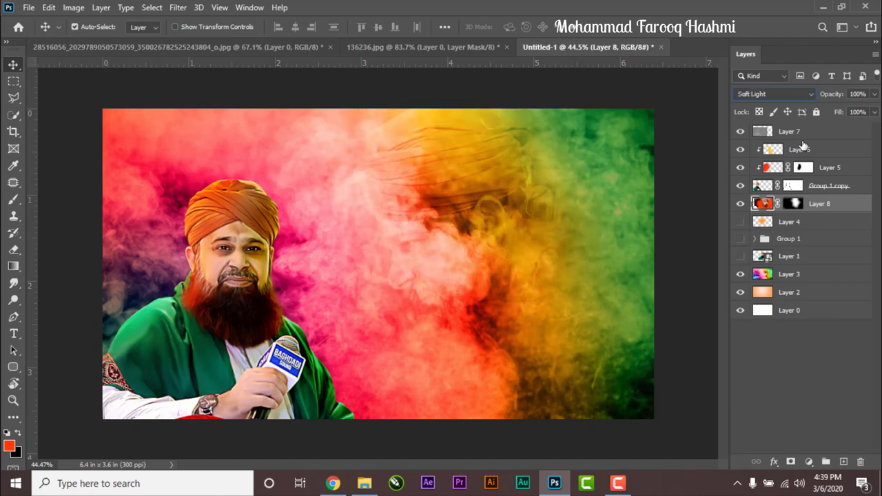
key(Down)
key(Down)
key(Down)
mouse_move(482, 238)
mouse_down()
mouse_move(476, 230)
mouse_move(449, 249)
mouse_move(482, 246)
mouse_up()
click(818, 203)
drag(202, 310, 238, 329)
shift+click(820, 186)
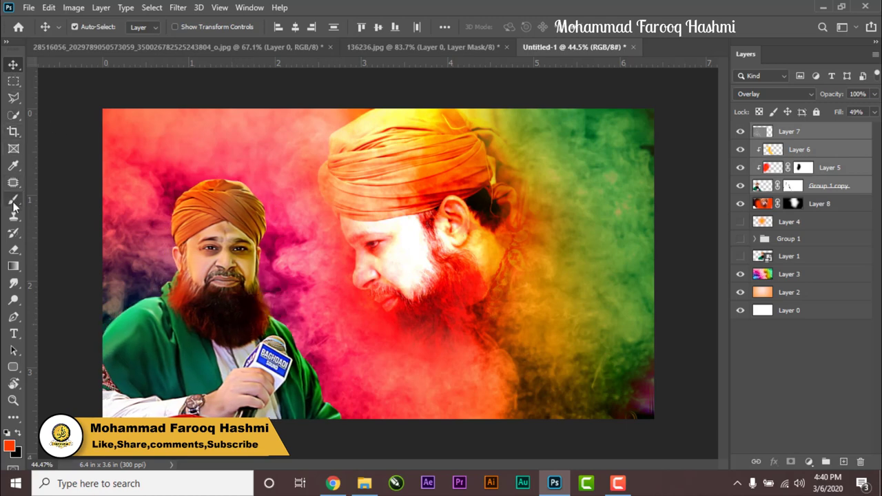
Crop the canvas narrower on the right to 4.933 x 3.6 in and add empty Layer 9
click(13, 131)
drag(654, 255, 594, 256)
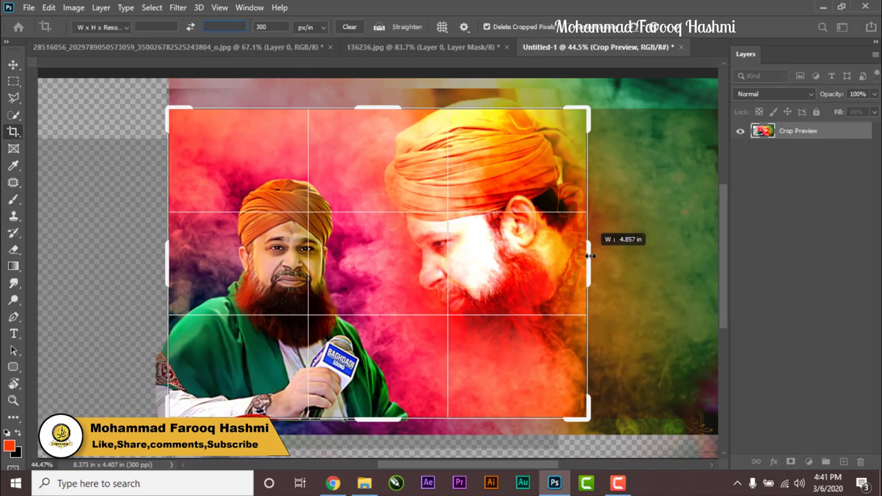
key(Return)
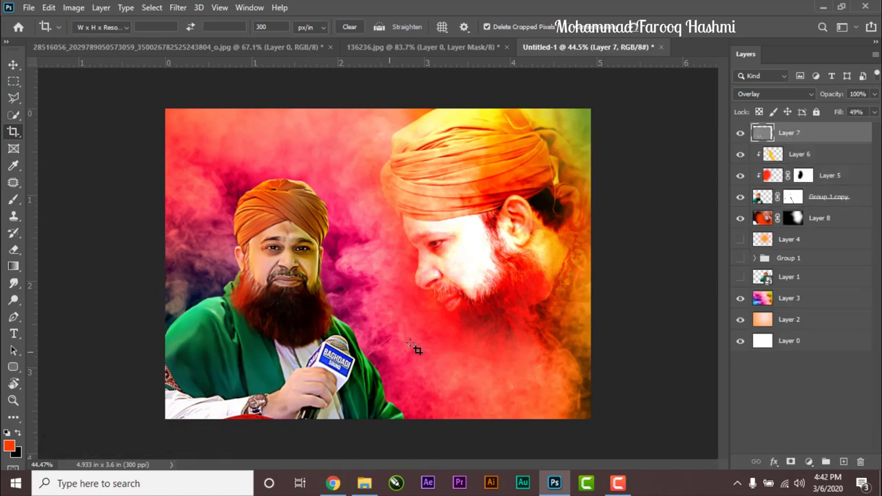
click(793, 153)
Set the foreground colour to yellow
key(ctrl+shift+alt+n)
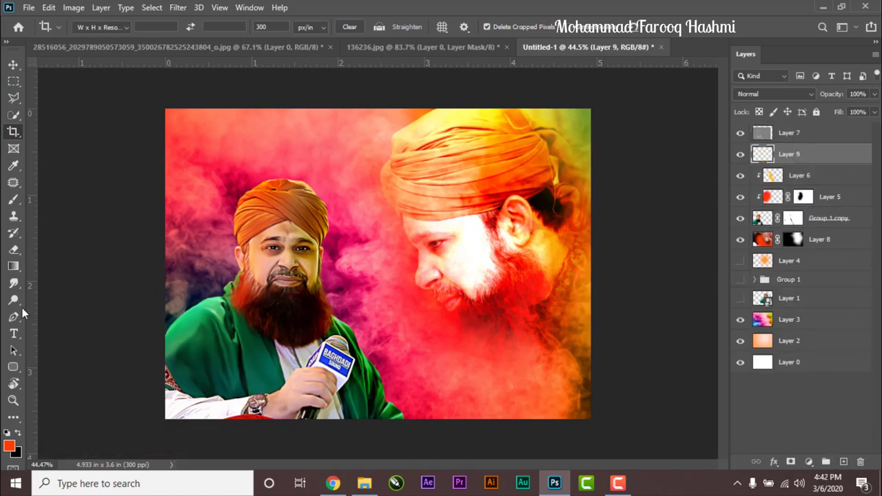
click(13, 199)
click(8, 446)
click(191, 252)
key(Return)
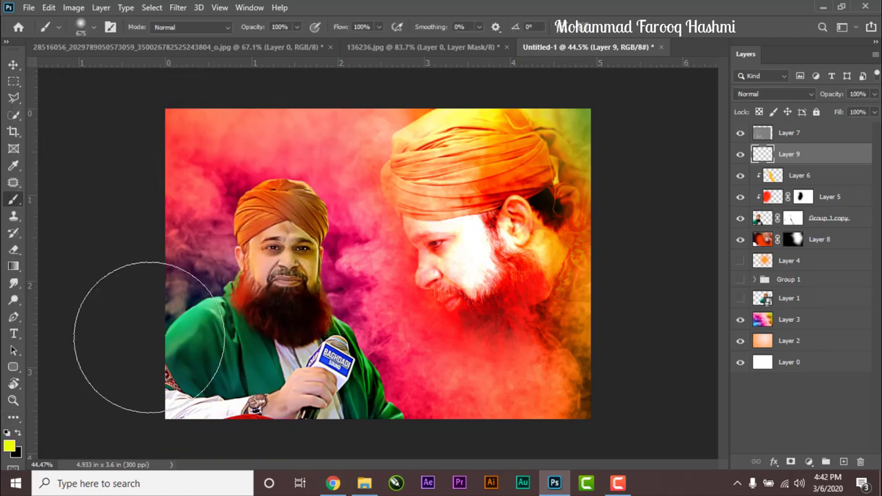
Clip Layer 9 to the layer below and change its blend mode
right_click(793, 156)
click(679, 246)
click(776, 94)
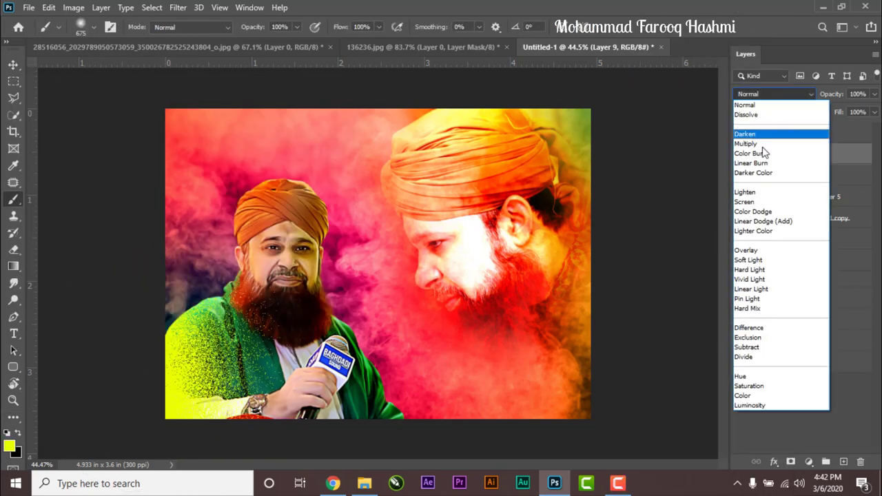
click(758, 265)
Add Layer 10 under Layer 8 and paint yellow beside the man's green robe
click(820, 239)
click(844, 462)
drag(764, 239, 763, 266)
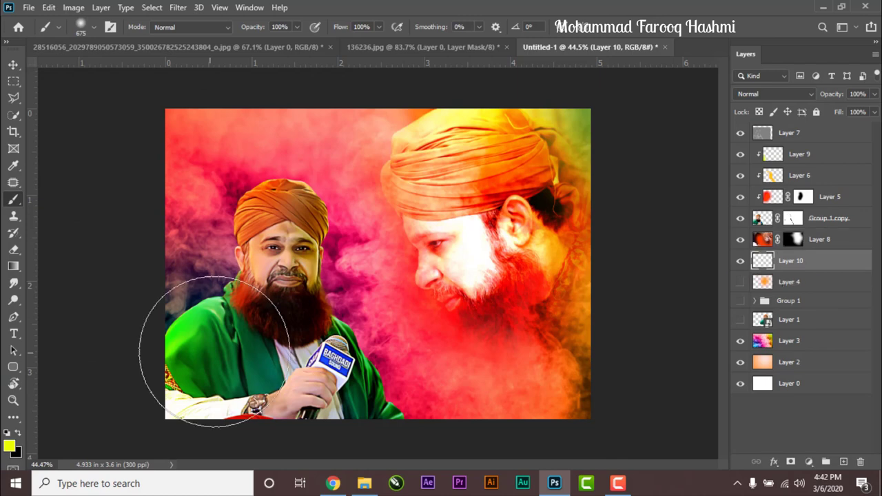
drag(248, 248, 284, 283)
key(ctrl+z)
key([)
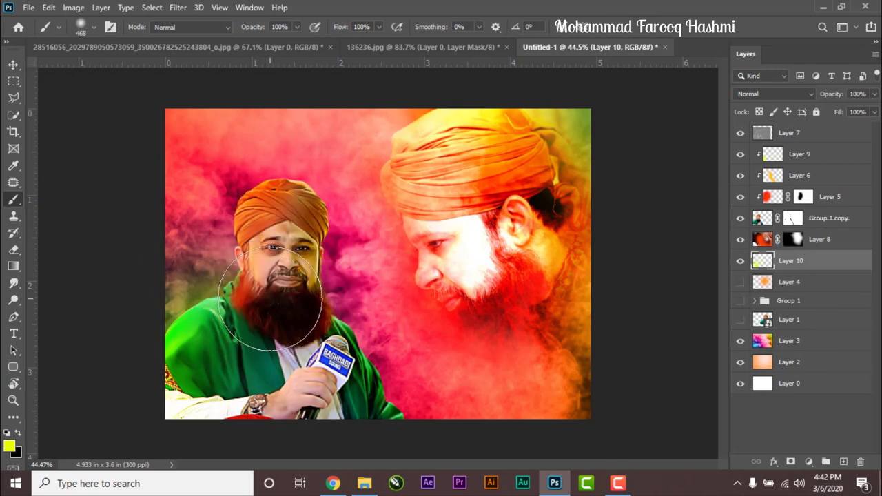
drag(344, 331, 358, 386)
Darken the mustache and beard on Layer 7 with the Burn tool
key(v)
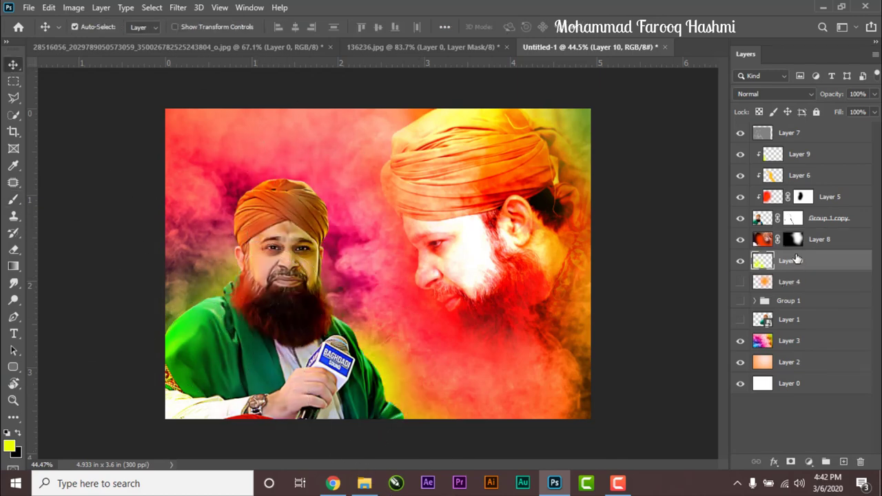
click(803, 157)
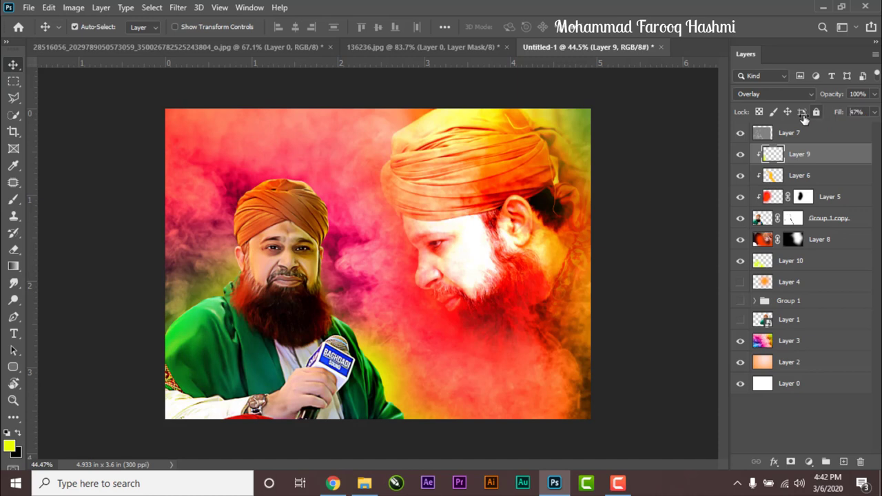
click(781, 135)
key(o)
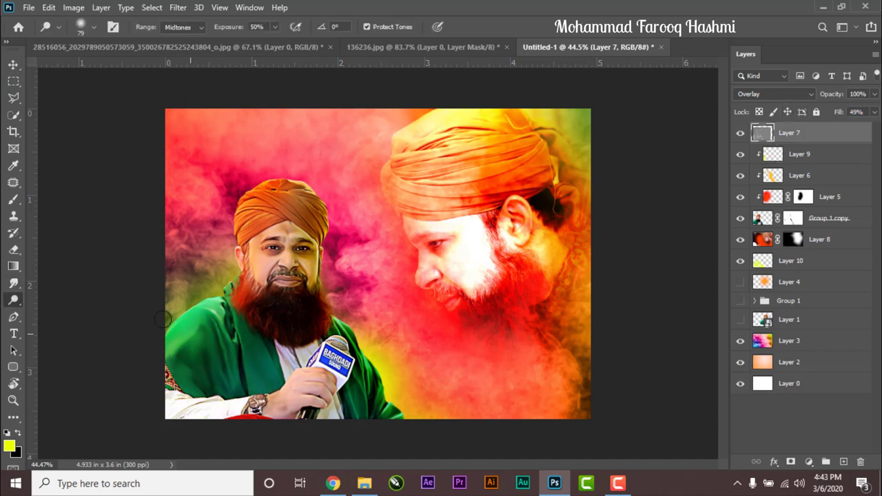
right_click(13, 300)
click(62, 314)
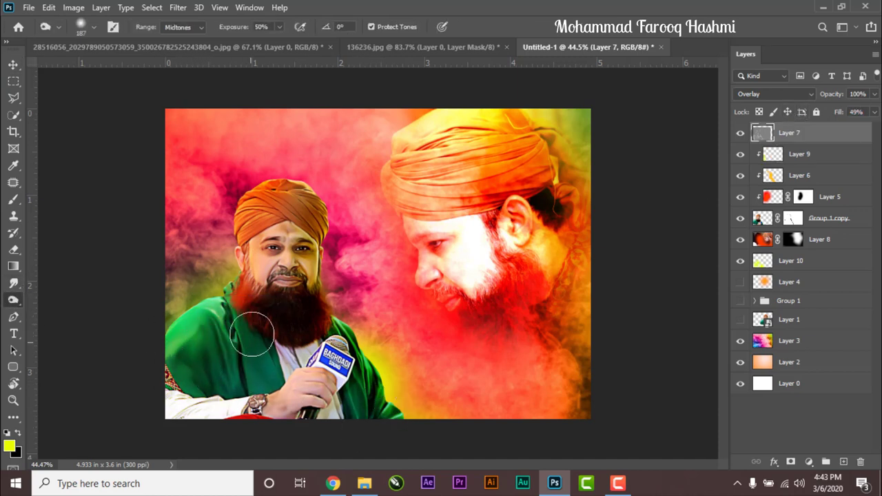
scroll(276, 295, up, 4)
scroll(242, 286, up, 5)
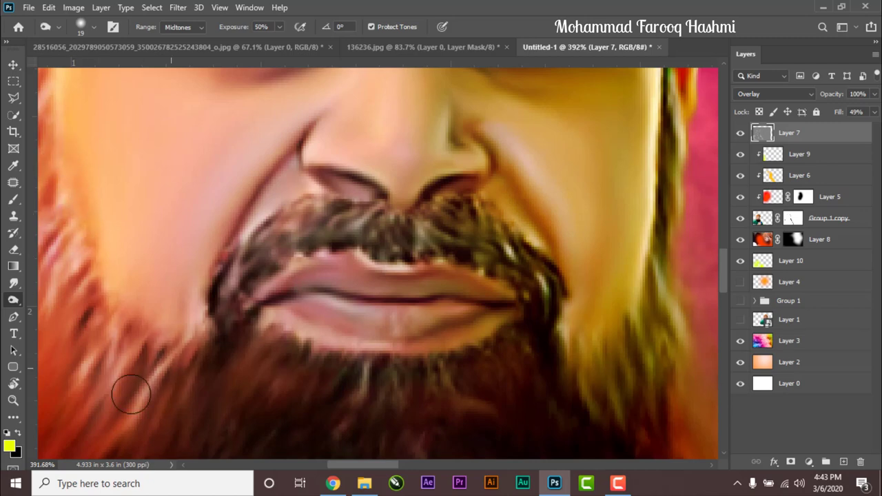
scroll(124, 276, down, 3)
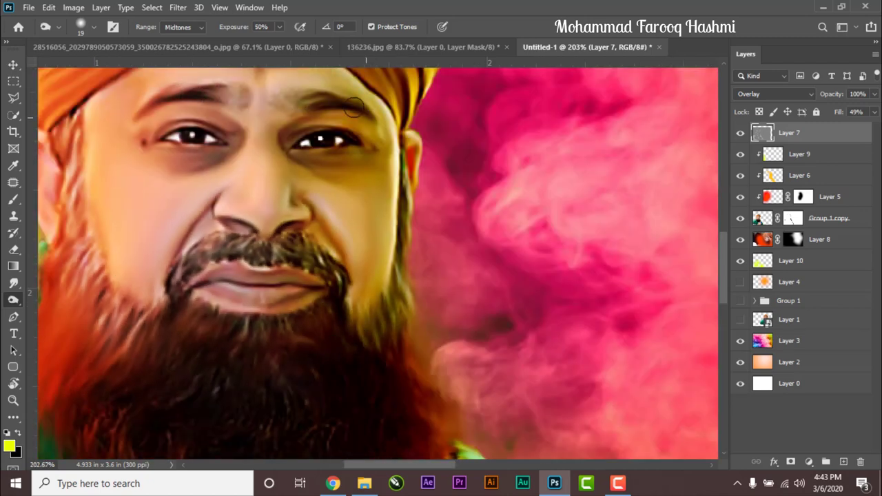
scroll(78, 160, down, 3)
scroll(78, 160, down, 2)
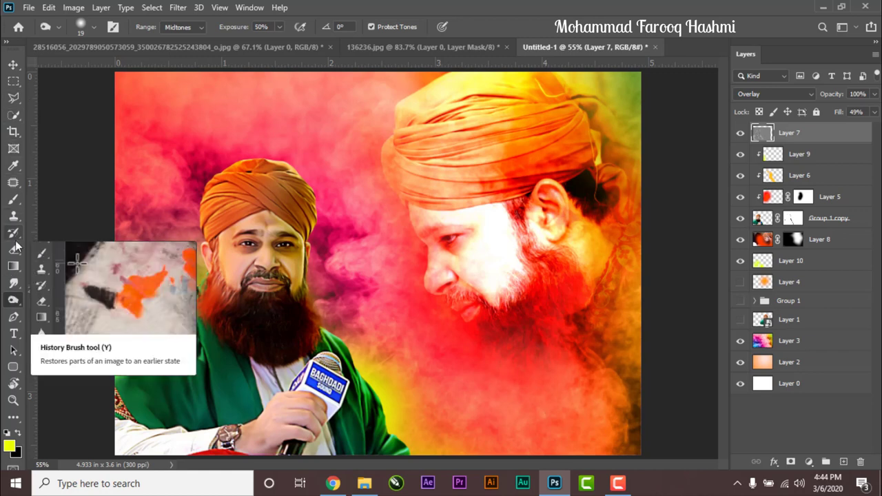
click(13, 334)
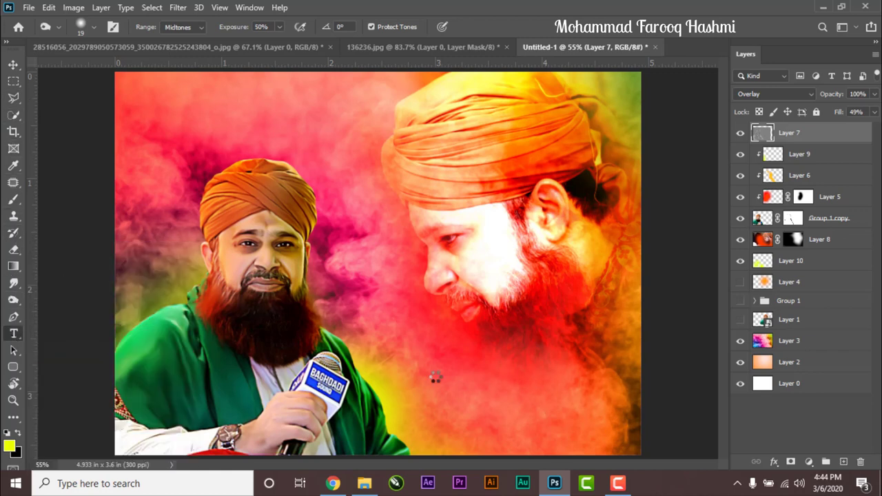
Add the man's name as a text layer and move it near the bottom edge
click(381, 351)
text(Alhaaj Owais Raza Qad)
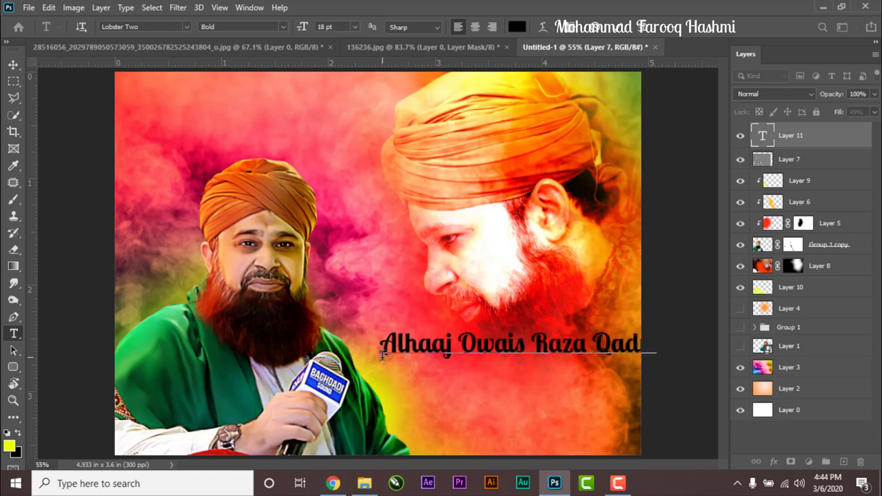
key(ctrl+Return)
key(v)
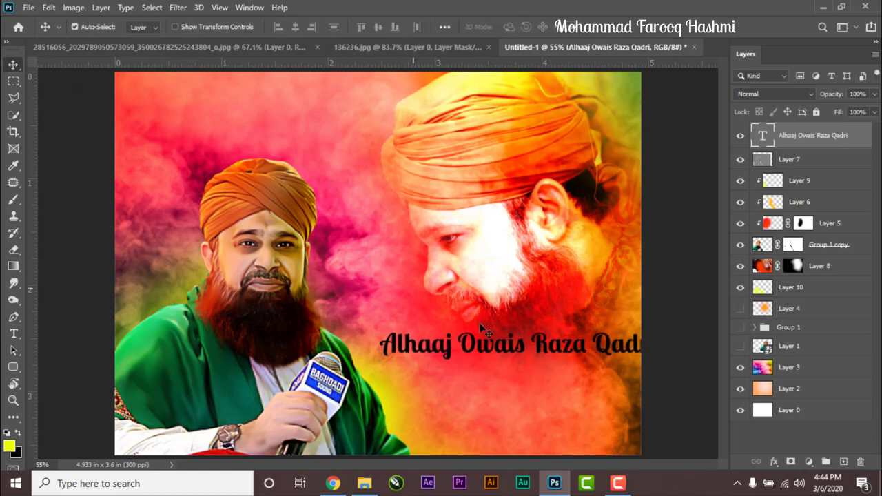
drag(504, 353, 471, 426)
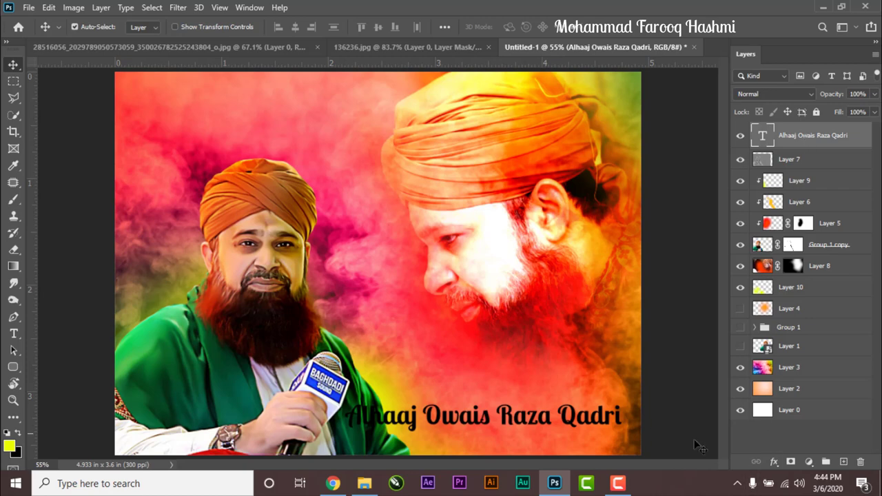
Colour the name text dark red #4e0303
double_click(556, 430)
click(516, 26)
drag(190, 84, 212, 65)
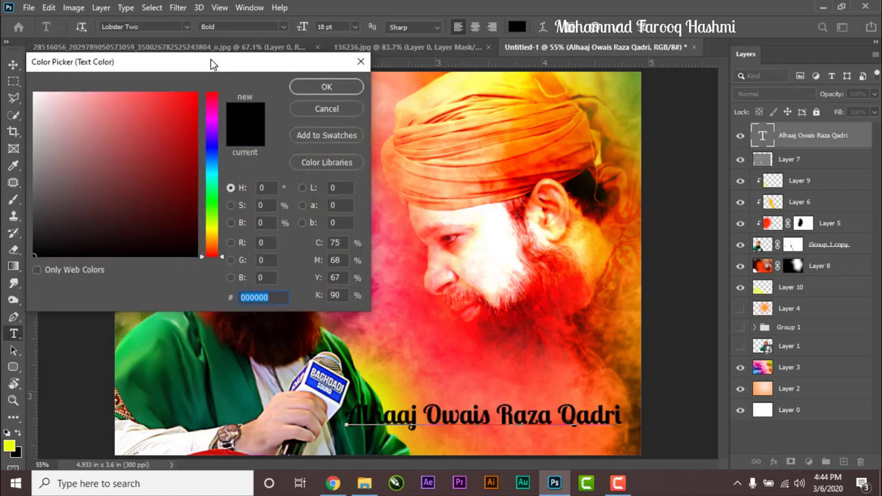
mouse_move(212, 211)
mouse_down()
mouse_move(194, 182)
mouse_move(189, 125)
mouse_move(219, 257)
mouse_up()
click(194, 209)
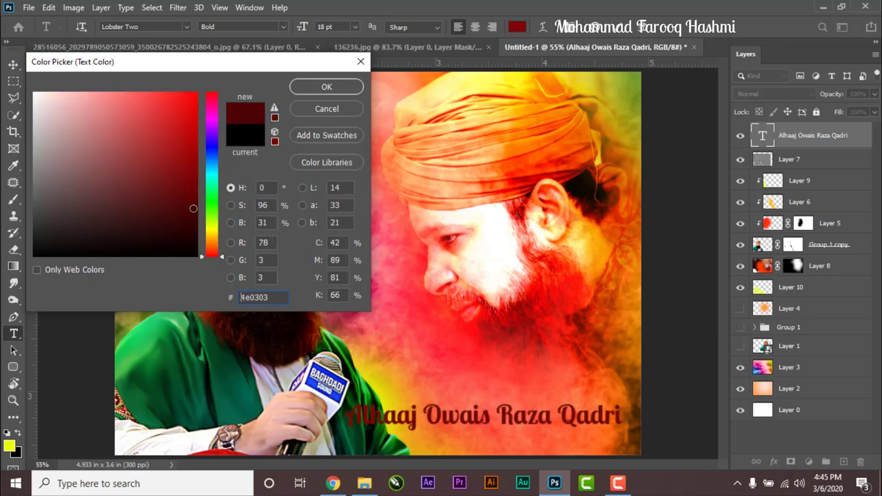
click(773, 461)
Give the name title an outer glow with reduced spread and size, plus a drop shadow
click(808, 441)
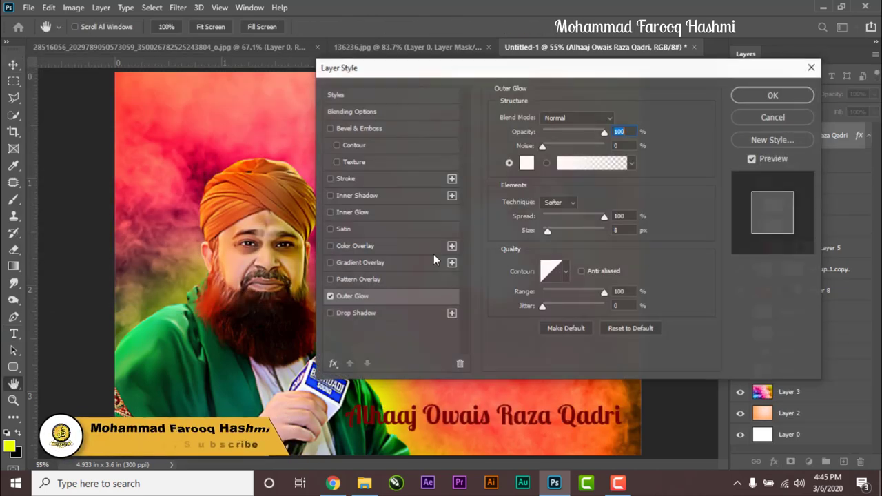
mouse_move(604, 216)
mouse_down()
mouse_move(570, 217)
mouse_move(548, 232)
mouse_move(573, 218)
mouse_up()
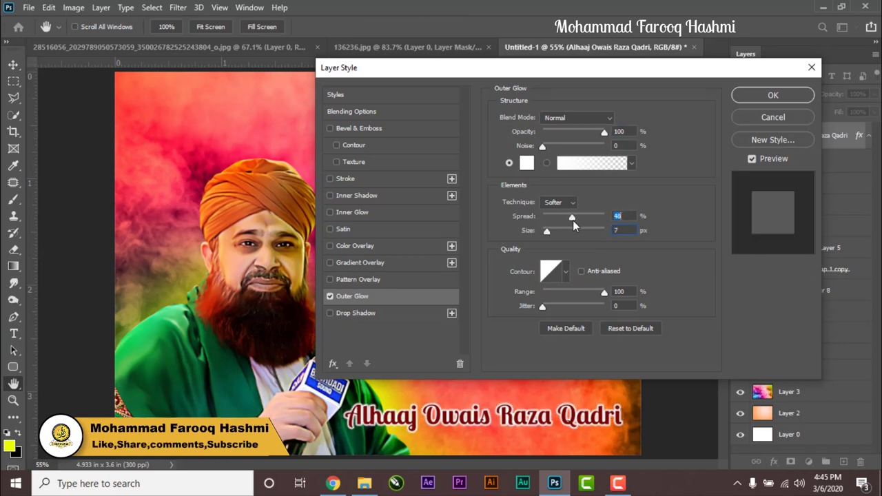
click(773, 95)
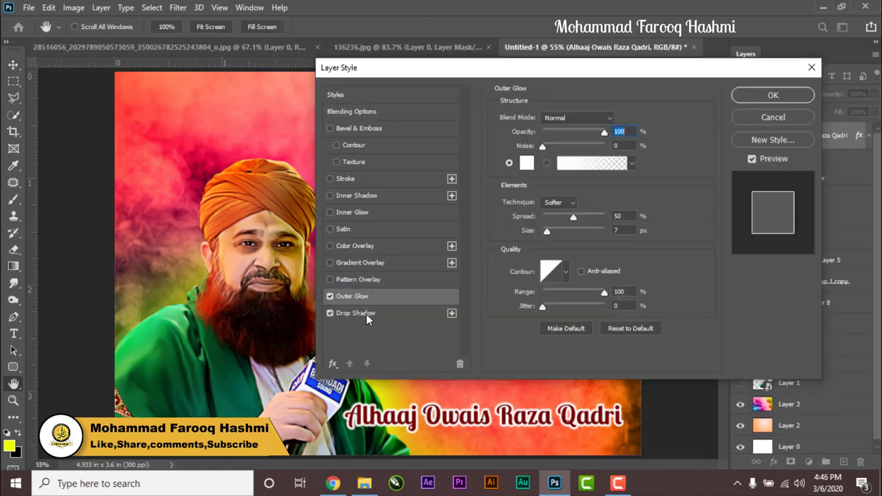
click(356, 313)
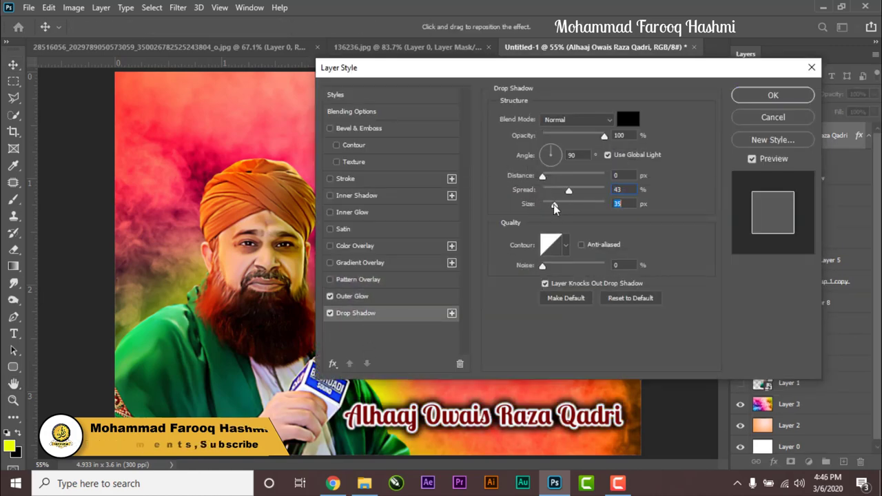
drag(557, 202, 569, 193)
key(Return)
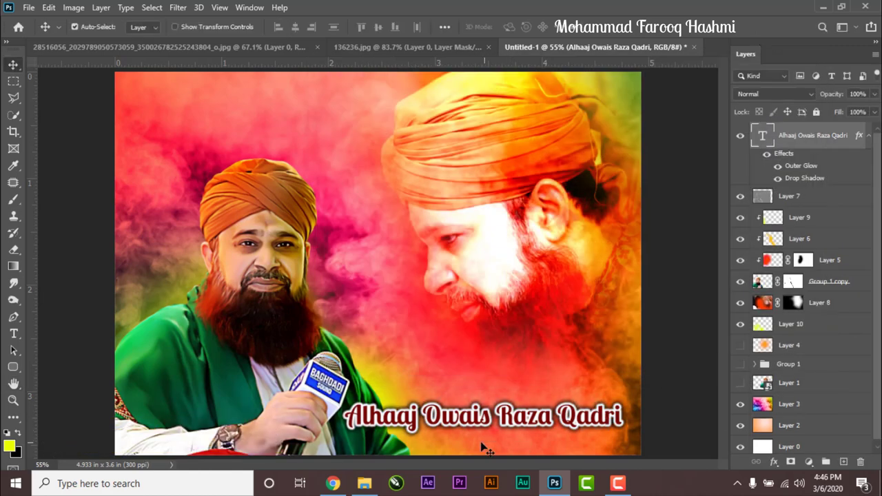
Break the name title onto two lines
key(t)
click(420, 416)
key(Return)
Centre-align the two-line name title and move it up and right
click(475, 26)
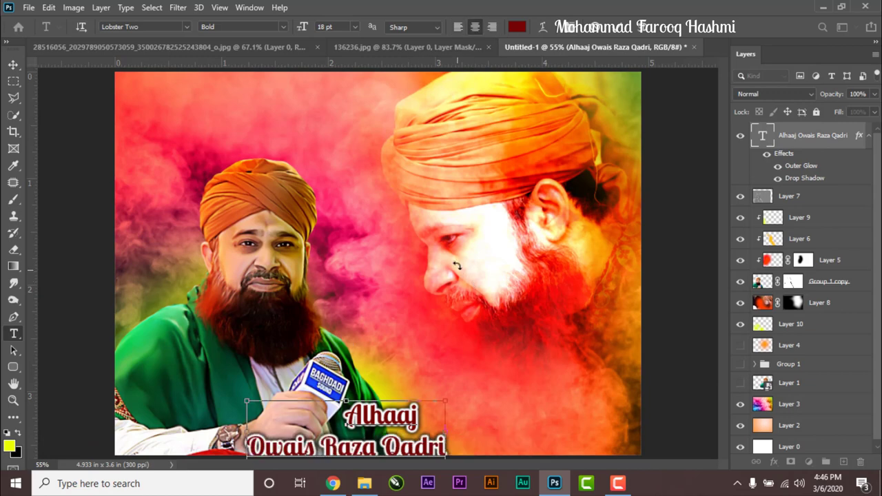
key(ctrl+Return)
key(v)
mouse_move(372, 412)
mouse_down()
mouse_move(495, 384)
mouse_move(484, 393)
mouse_up()
Add a 'Smudge Painting' title text near the top-left
key(t)
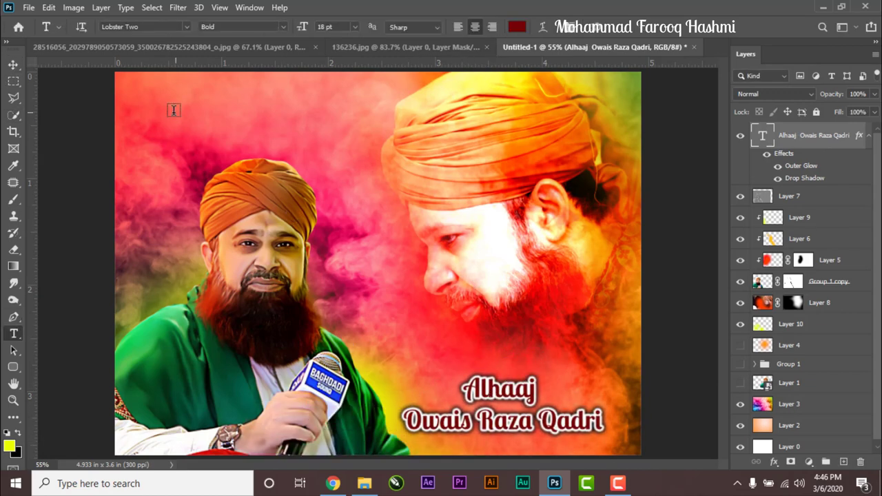
click(160, 115)
text(Mo)
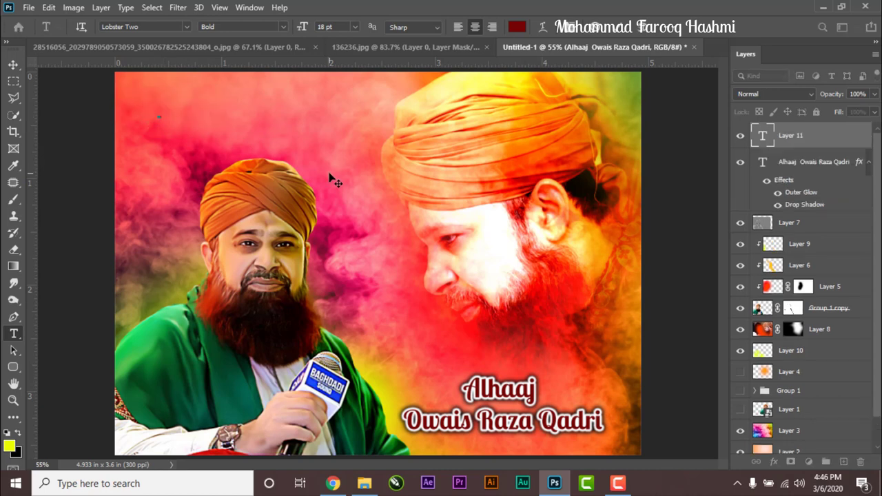
text(ul)
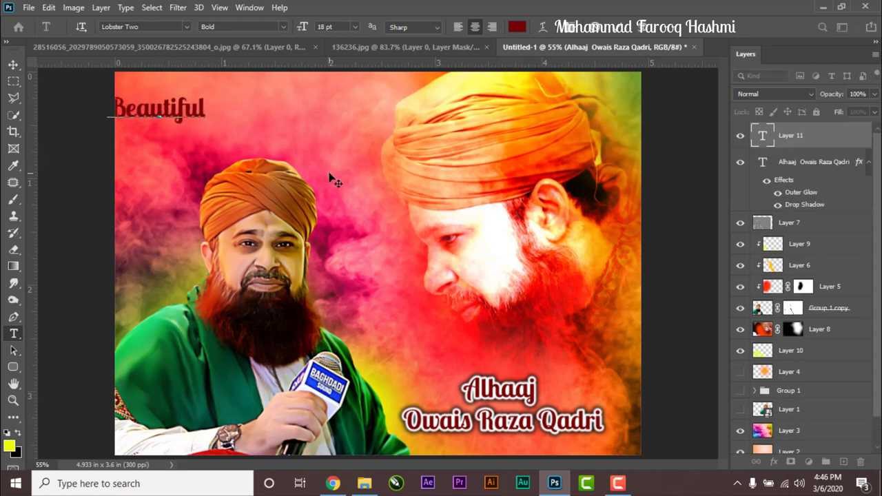
text( Smudge Painting)
click(13, 64)
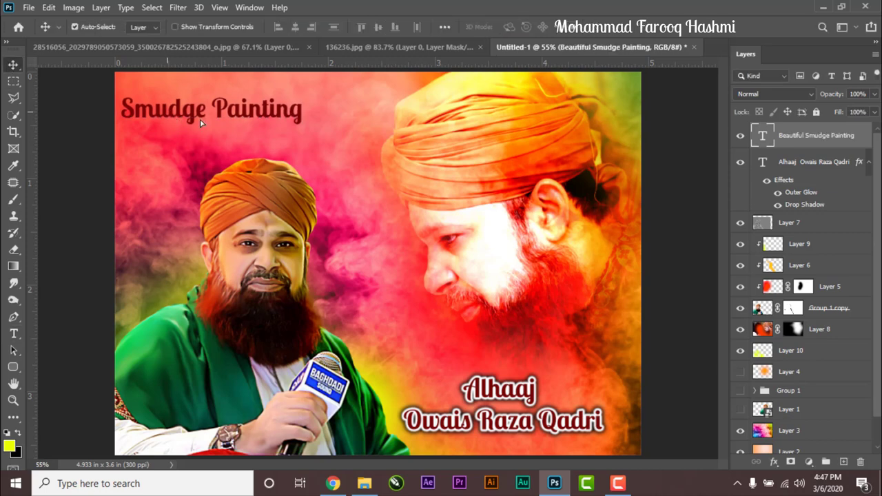
key(t)
click(256, 108)
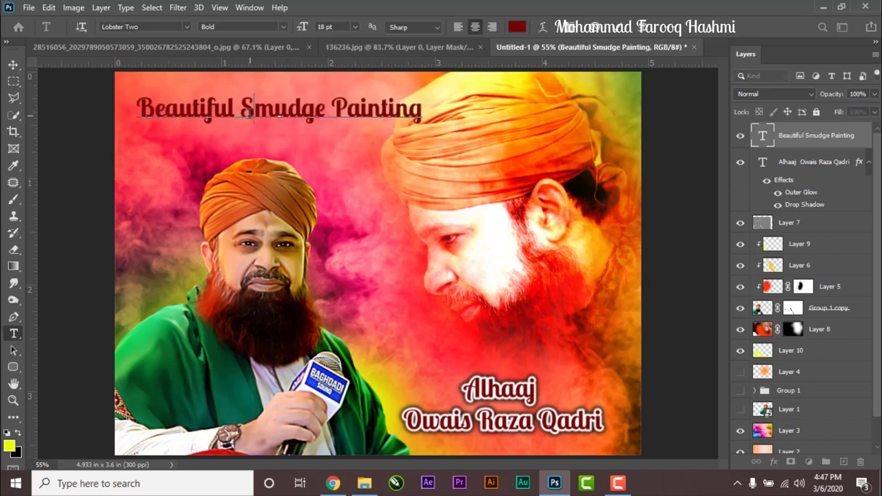
key(Return)
key(ctrl+a)
Shrink the title to about 57% and place it on one line in the top-left corner
click(13, 64)
key(ctrl+t)
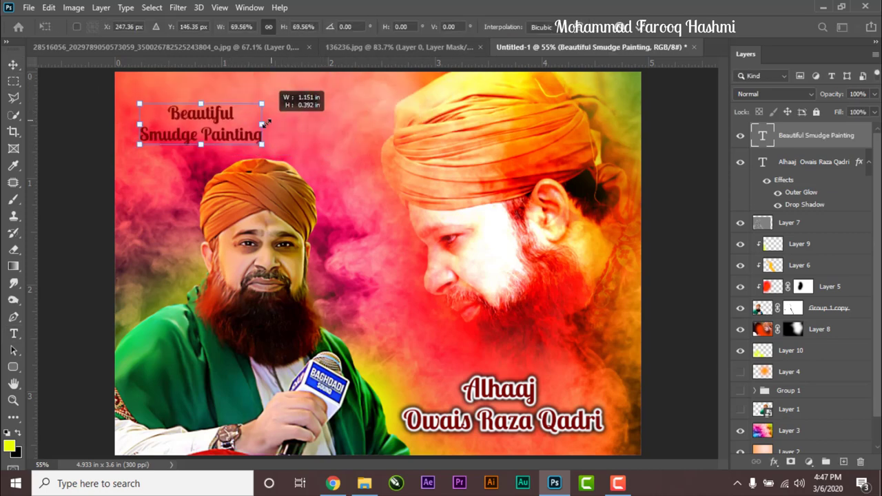
drag(322, 82, 276, 89)
drag(228, 117, 202, 92)
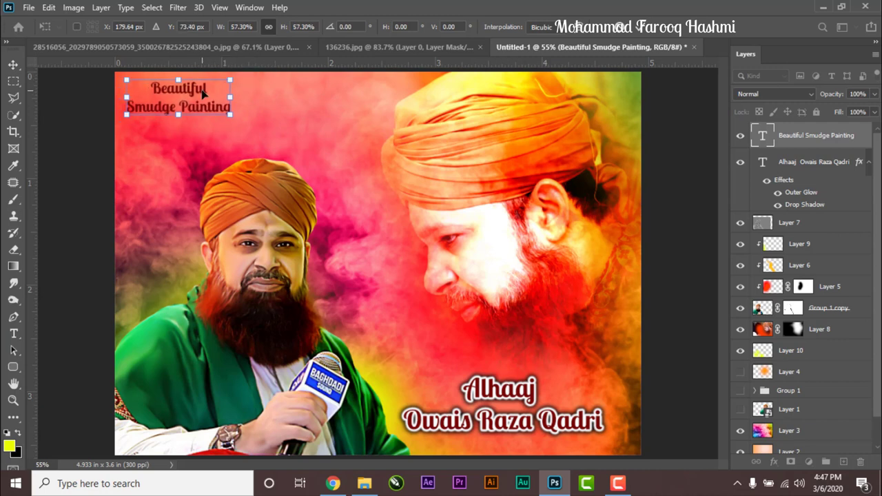
key(Return)
double_click(202, 109)
key(BackSpace)
key(ctrl+Return)
drag(79, 97, 209, 98)
Duplicate the title below it and retype the copy as 'Create With Adobe PhotoShp'
drag(265, 93, 265, 111)
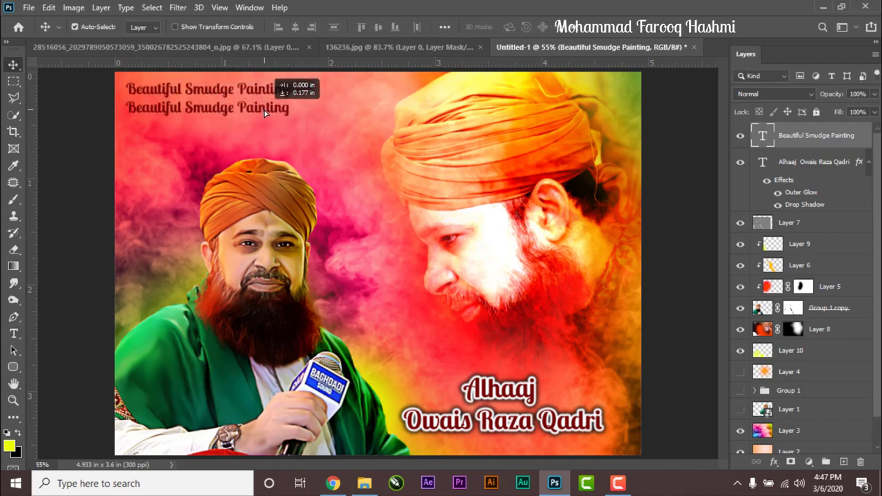
double_click(265, 111)
text(Adobe)
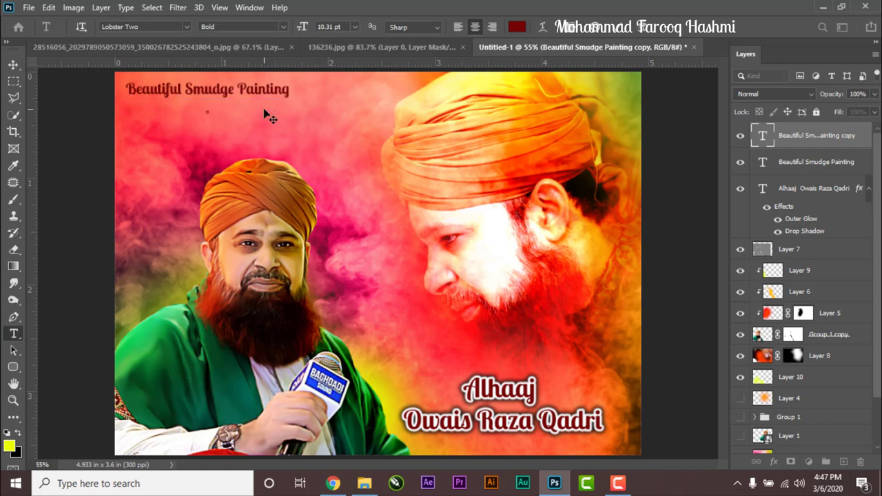
text( Pho)
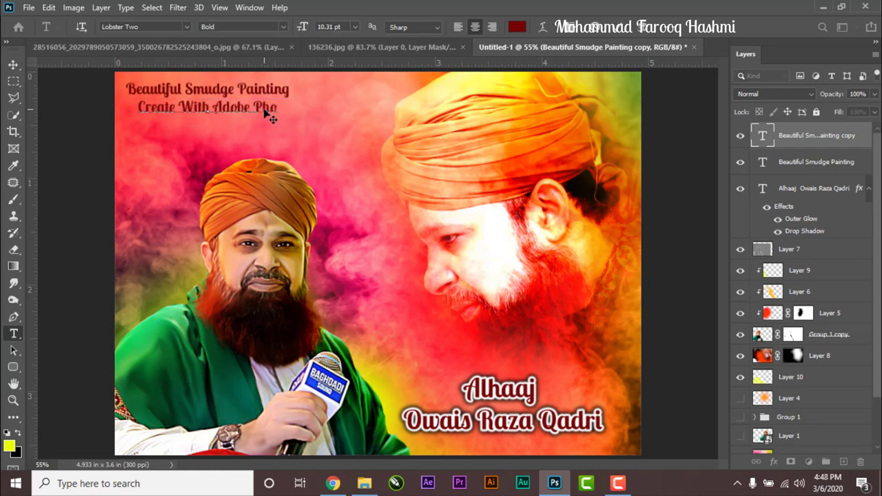
text(toShp)
key(ctrl+Return)
drag(169, 104, 172, 113)
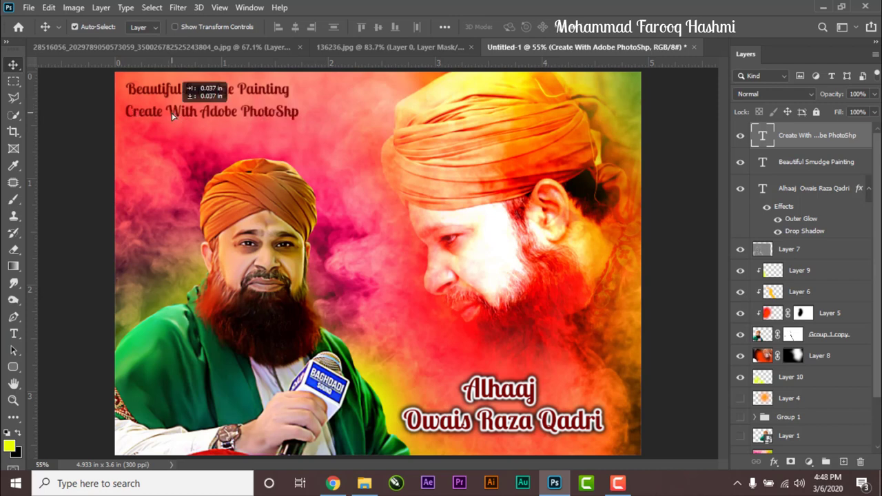
double_click(227, 107)
key(ctrl+Return)
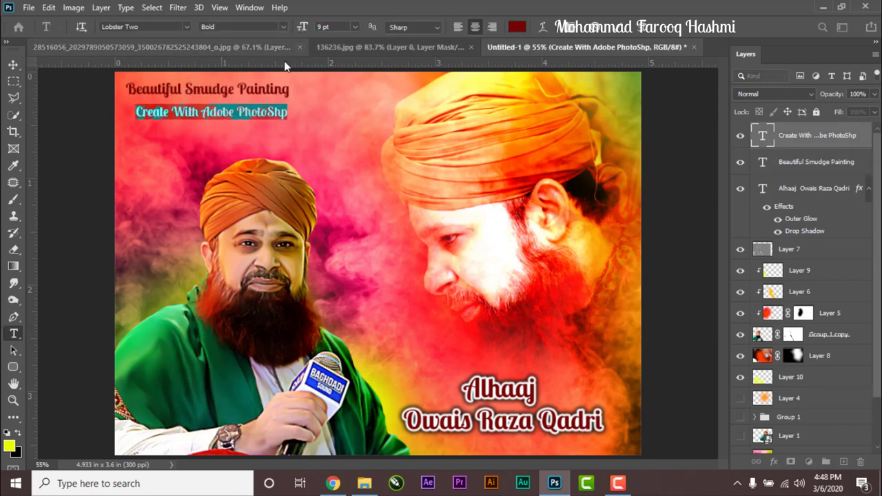
Shift the Beautiful Smudge Painting title right to align with the credit line
click(180, 94)
double_click(181, 94)
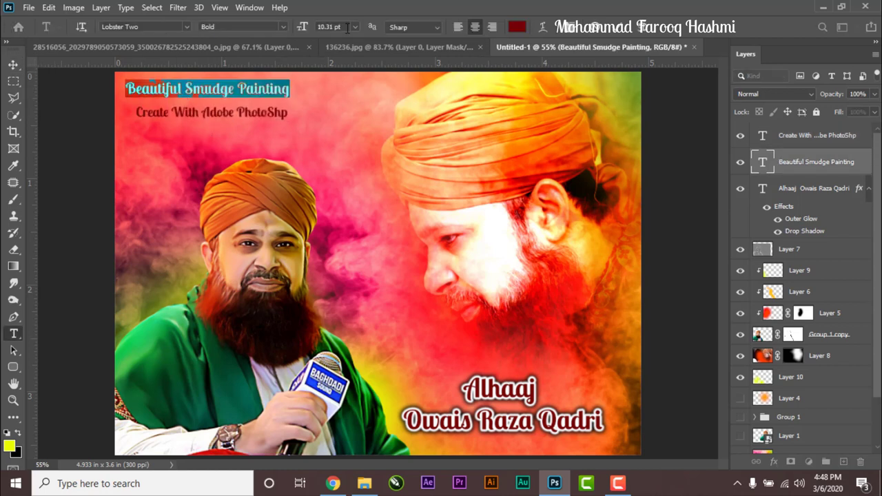
key(ctrl+Return)
drag(188, 93, 208, 111)
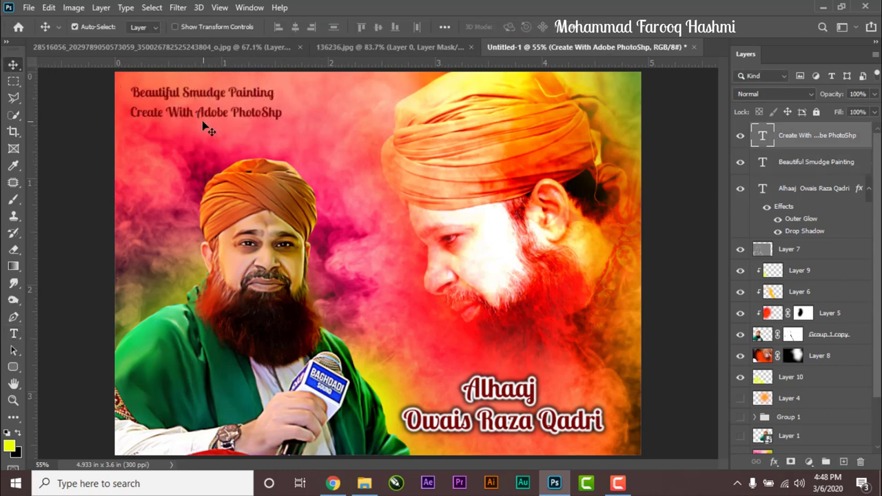
Paste the glow and shadow layer style onto both top-left text layers
click(495, 254)
click(813, 135)
right_click(813, 162)
click(712, 452)
right_click(800, 138)
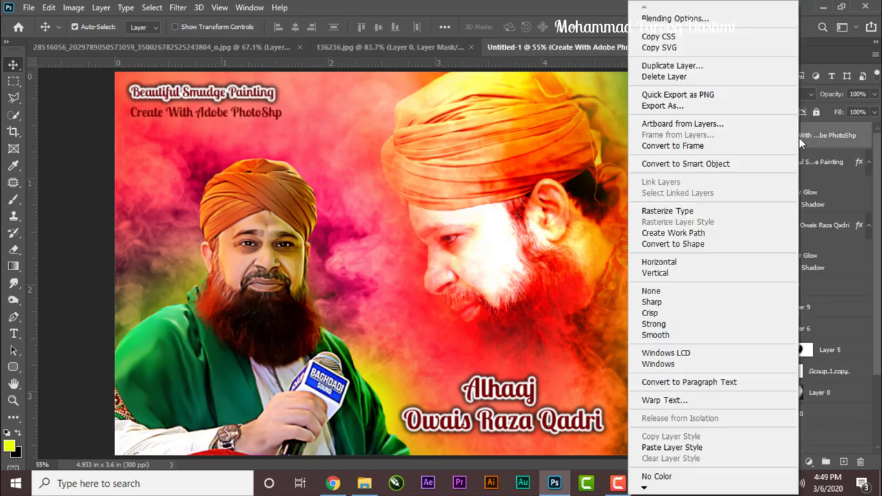
click(690, 447)
Set the outer glow to Precise, spread 100, size 2 px
mouse_move(573, 219)
mouse_down()
mouse_move(546, 233)
mouse_move(557, 220)
mouse_move(556, 231)
mouse_move(571, 218)
mouse_move(545, 231)
mouse_move(605, 218)
mouse_up()
click(560, 202)
click(556, 214)
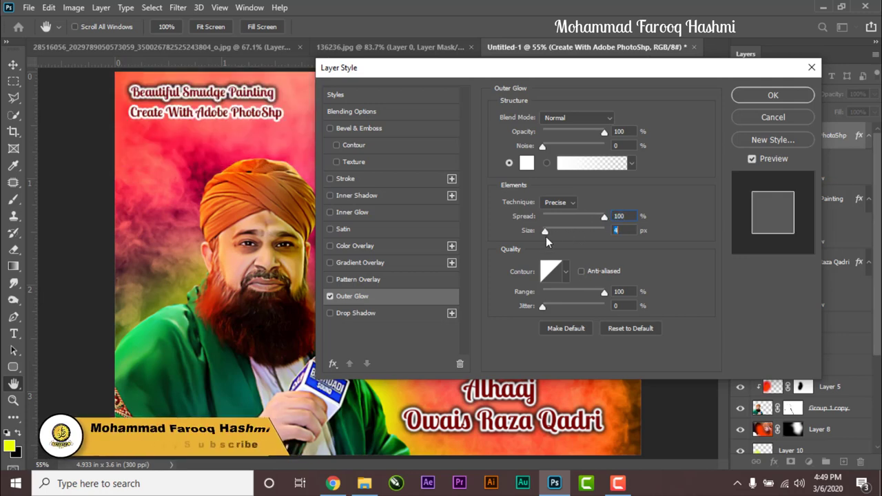
drag(546, 237, 543, 236)
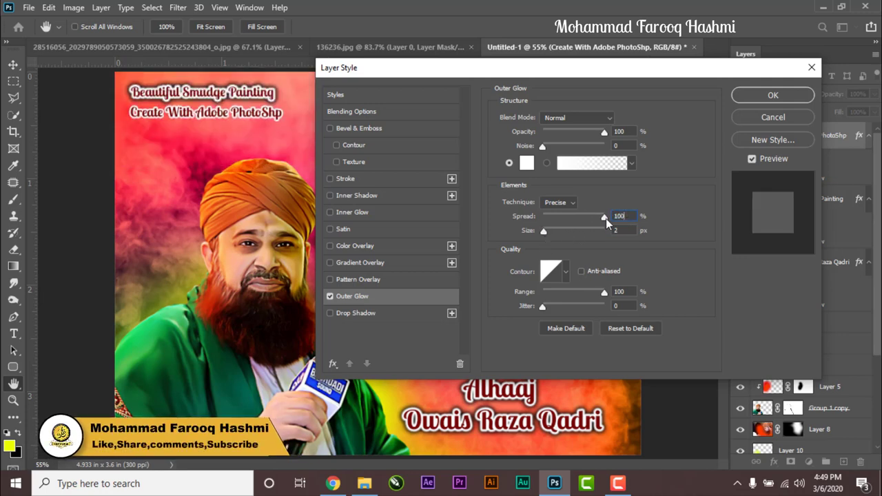
key(Return)
Turn on the drop shadow and copy the style to the other text layer
double_click(836, 178)
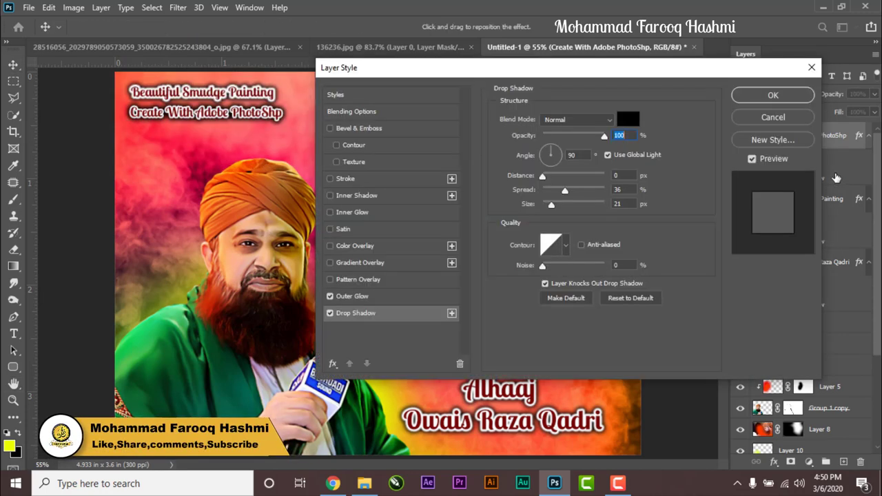
click(329, 313)
click(348, 297)
click(356, 313)
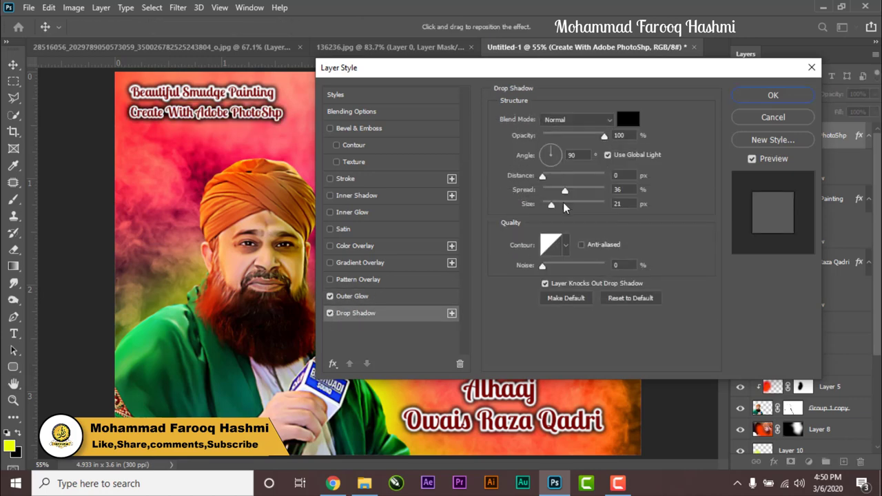
click(768, 101)
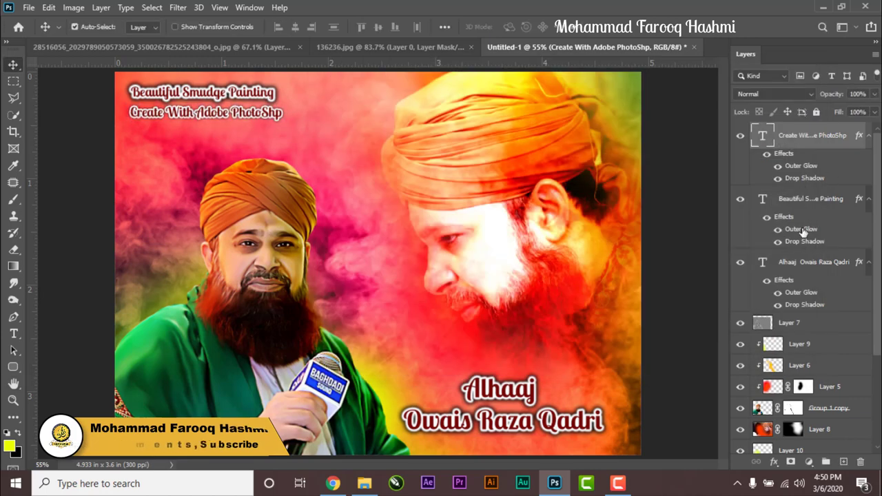
right_click(799, 165)
click(799, 324)
right_click(792, 449)
click(690, 448)
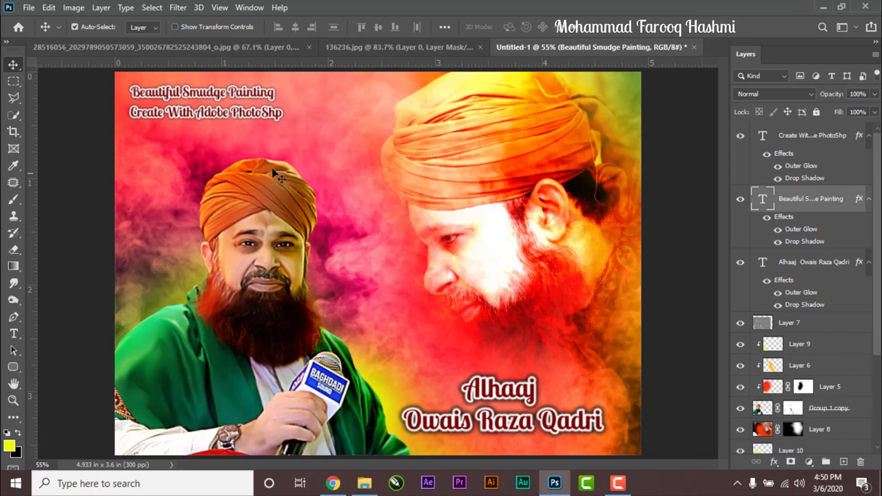
Retype the first top-left line as the creator's full name
double_click(200, 93)
text(Mehammad)
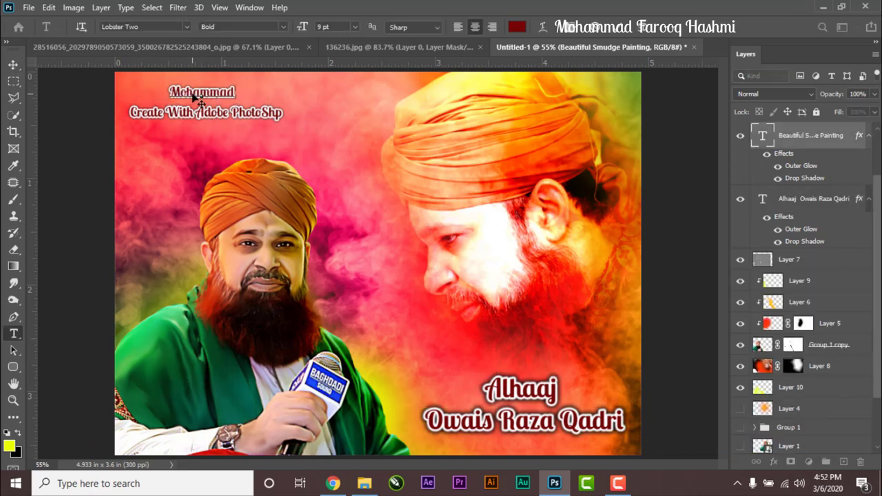
text( farooq Hashmi)
double_click(215, 93)
text(Farooq)
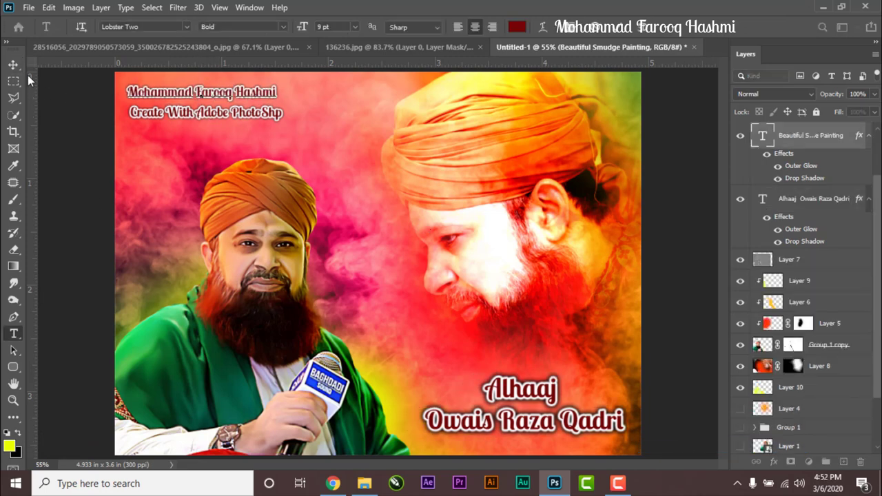
key(ctrl+Return)
key(v)
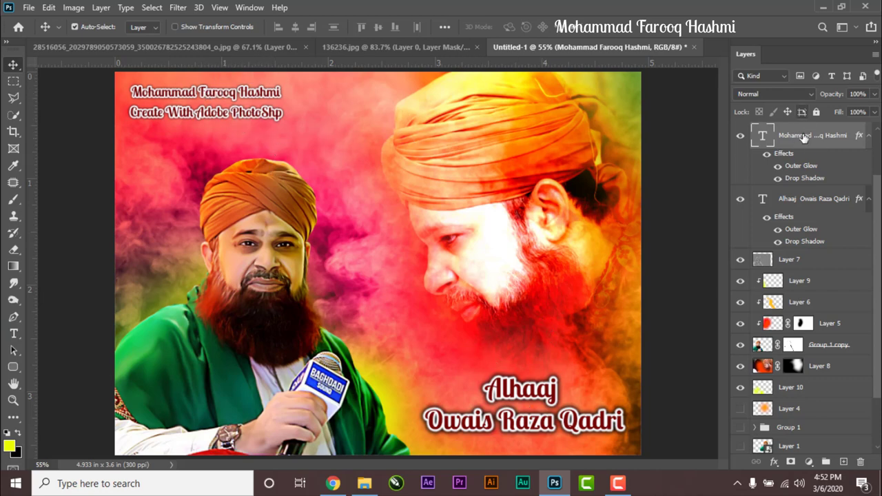
key(ctrl+minus)
scroll(825, 284, up, 1)
Hide the yellow Layer 10, add a new layer, and remove the unused hidden layers
scroll(825, 284, down, 5)
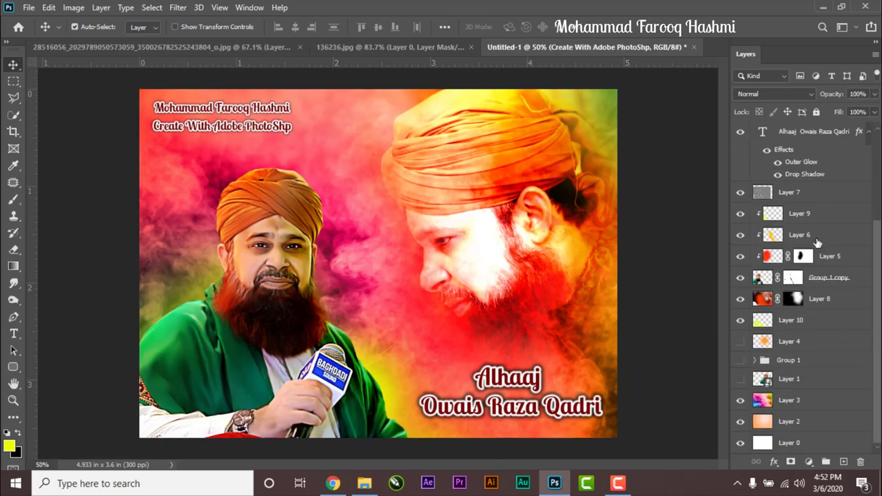
click(741, 341)
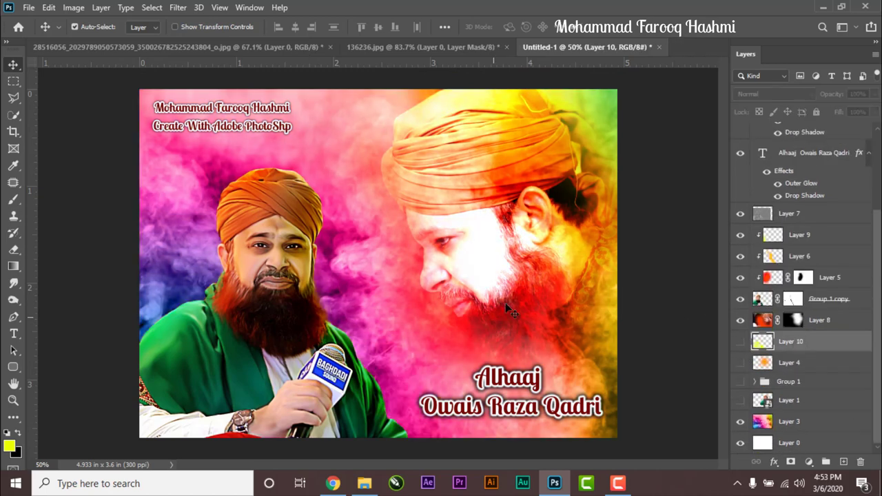
click(843, 461)
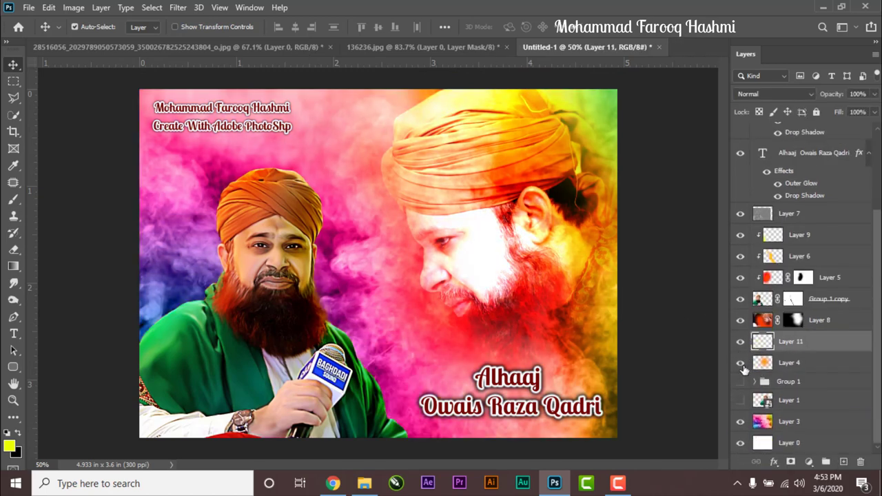
shift+click(790, 362)
key(ctrl+e)
Reset colours to black and white, enlarge the brush to about 744 px, and set fill to 67%
click(13, 199)
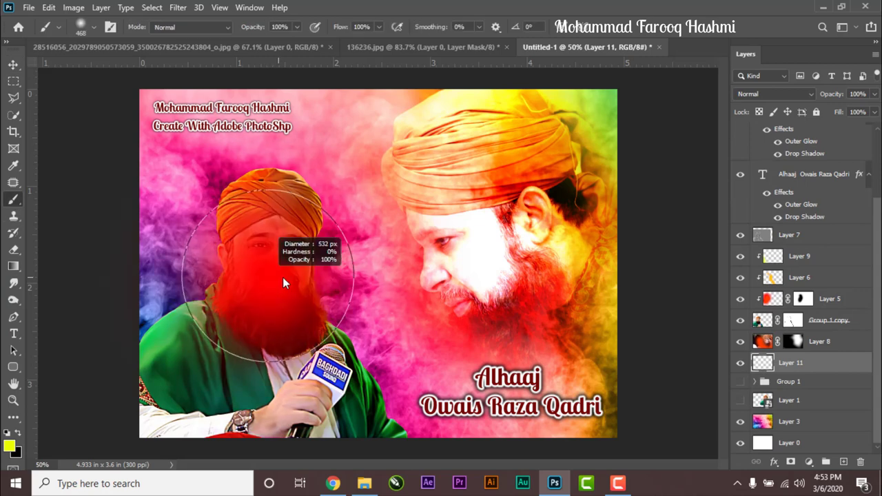
key(d)
drag(292, 302, 289, 301)
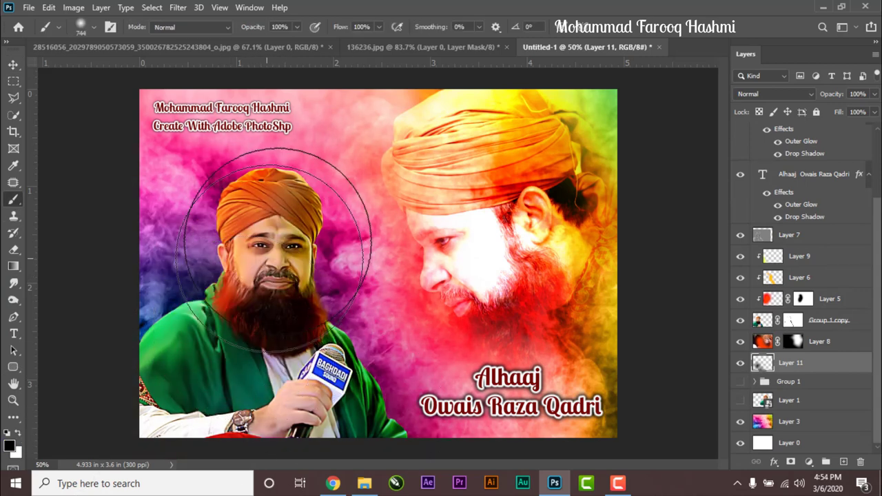
drag(838, 112, 815, 120)
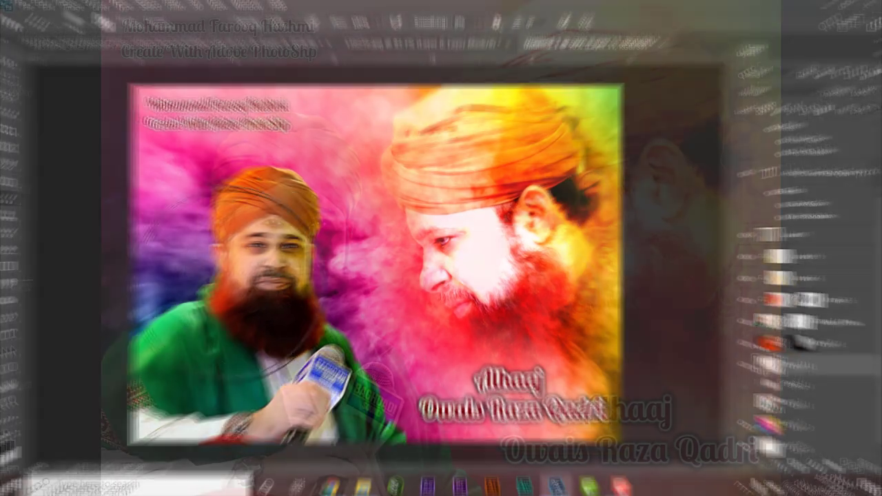